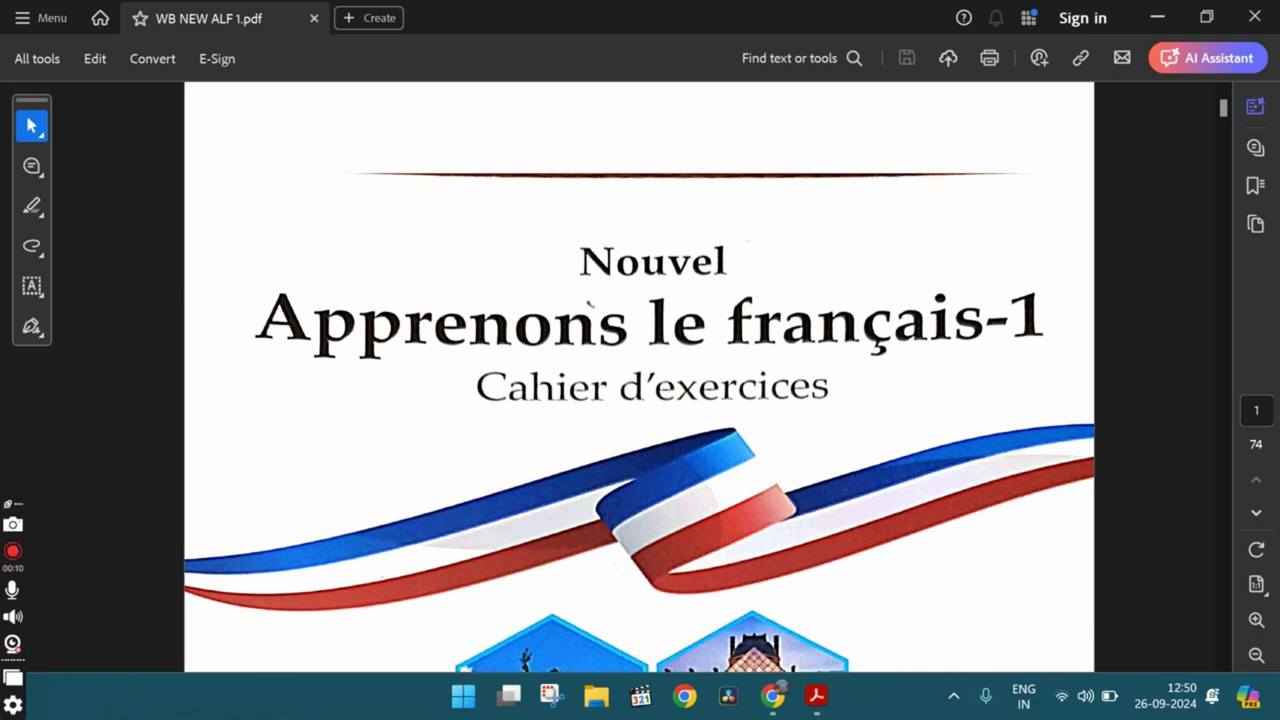
# - Glance at the Google Docs answer sheet, then jump the workbook PDF to page 57
pyautogui.hotkey('alt', 'Tab')
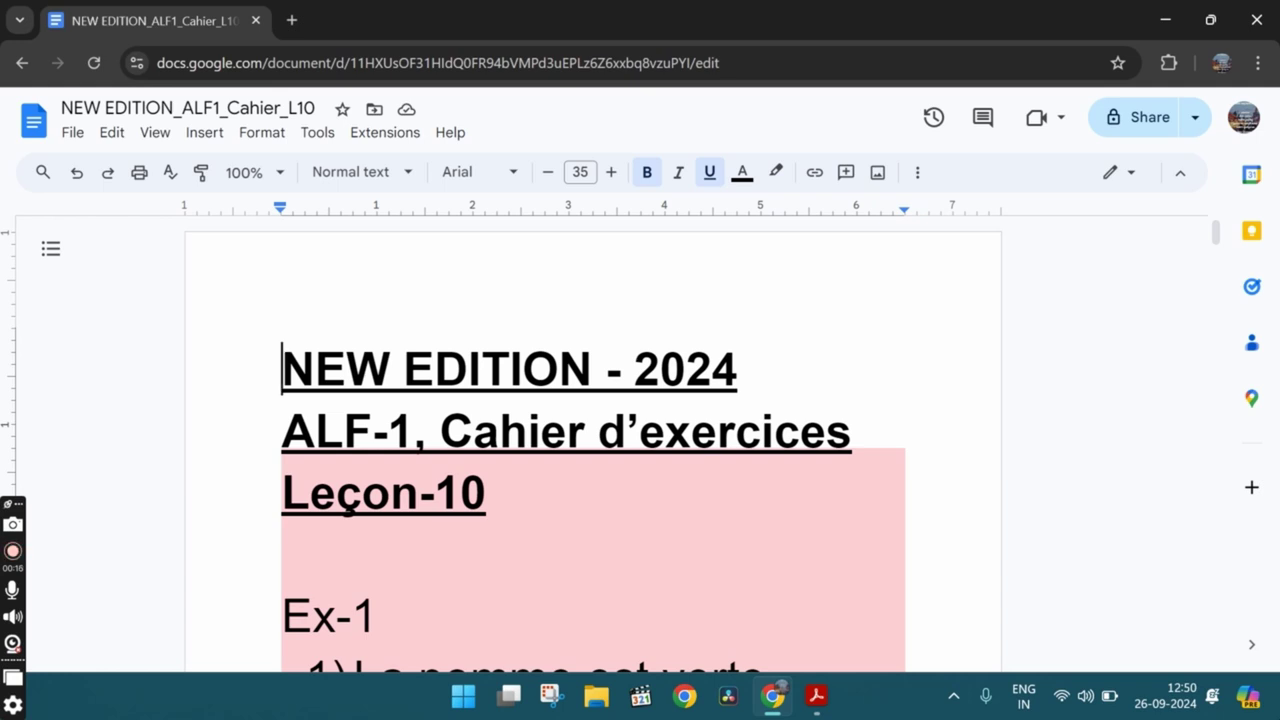
pyautogui.hotkey('alt', 'Tab')
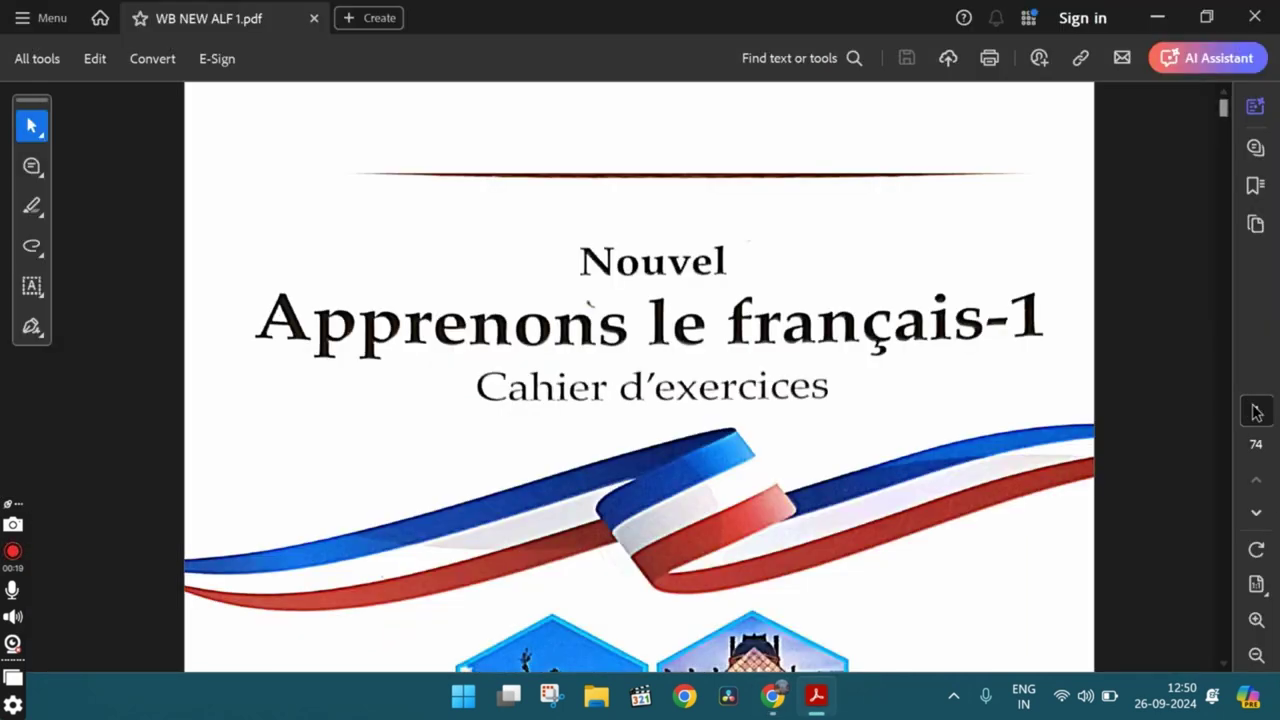
pyautogui.write('57')
pyautogui.press('Return')
# - Scroll down to page 60, Leçon 10's colour questions, clearing the stray heading selection
pyautogui.scroll(-15, 765, 296)
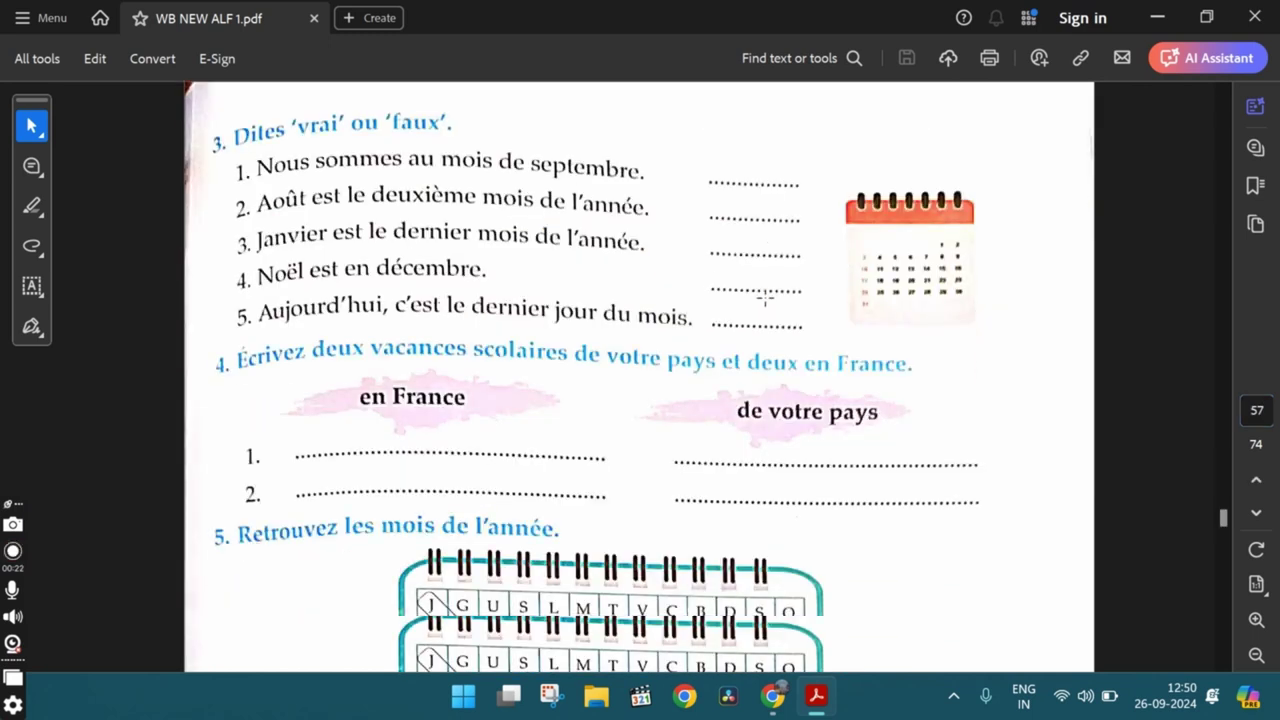
pyautogui.scroll(-15, 765, 296)
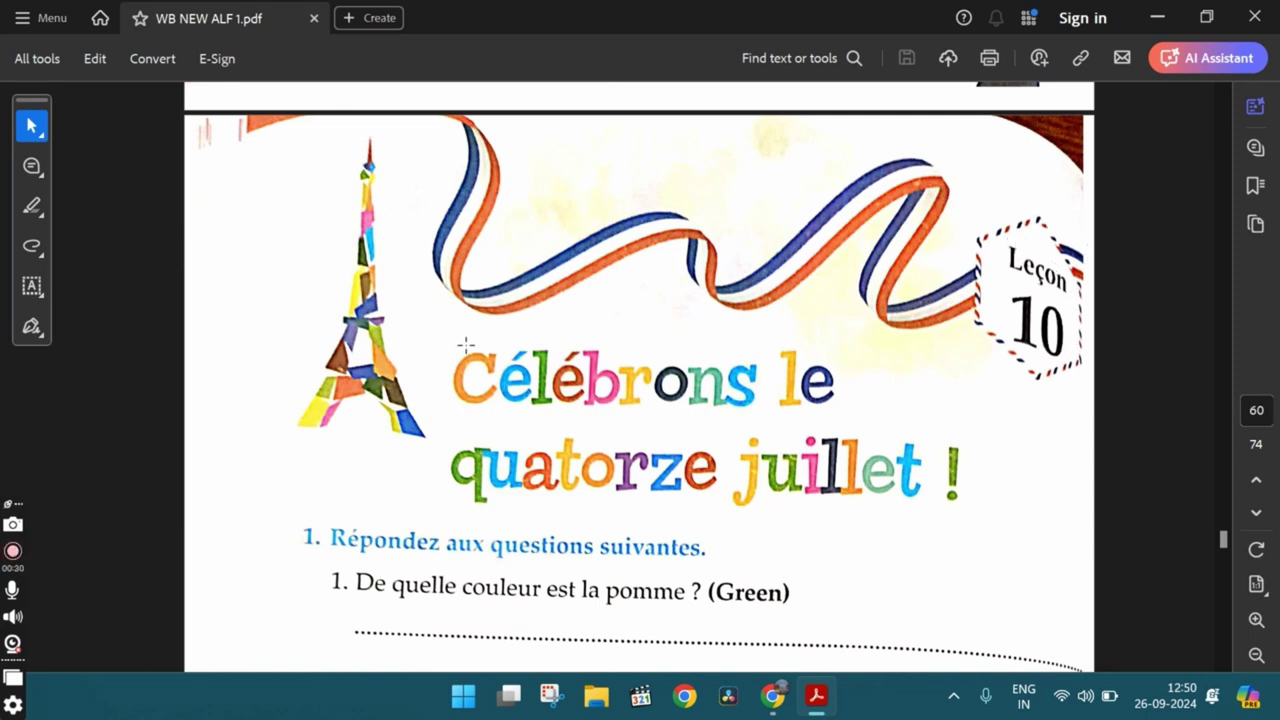
pyautogui.scroll(-1, 568, 366)
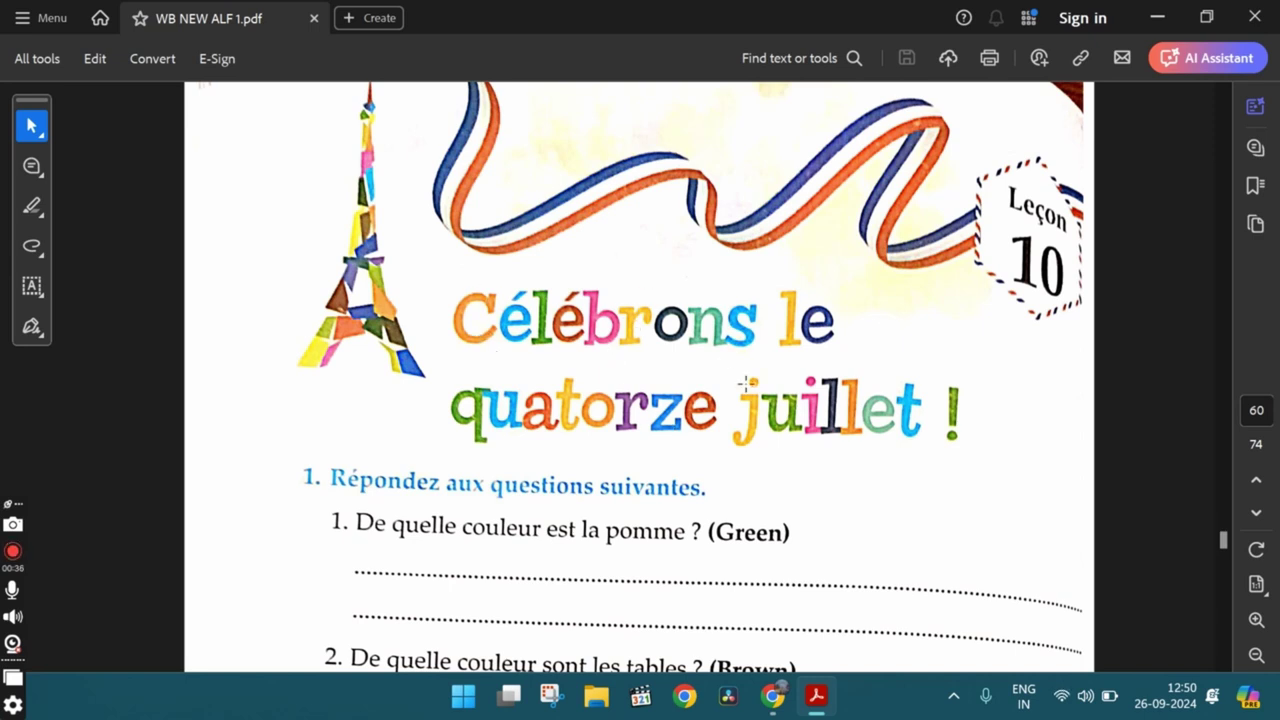
pyautogui.scroll(-3, 797, 395)
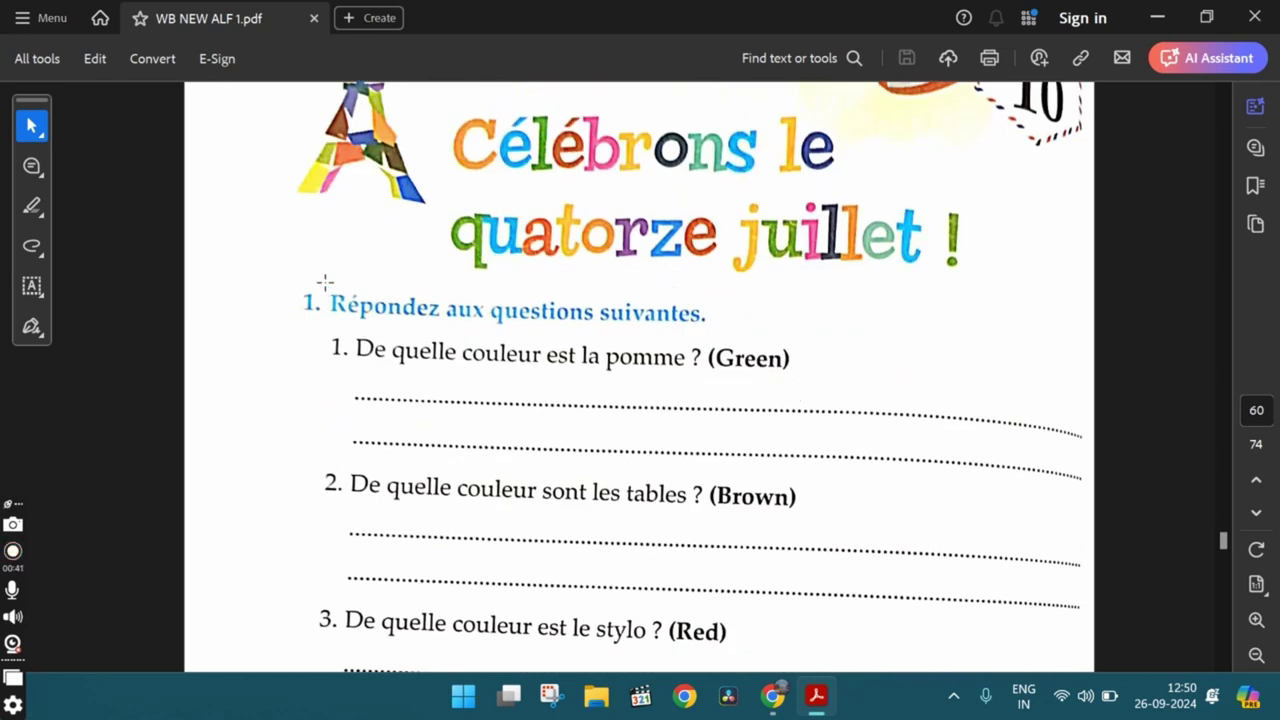
pyautogui.moveTo(325, 282); pyautogui.dragTo(722, 343)
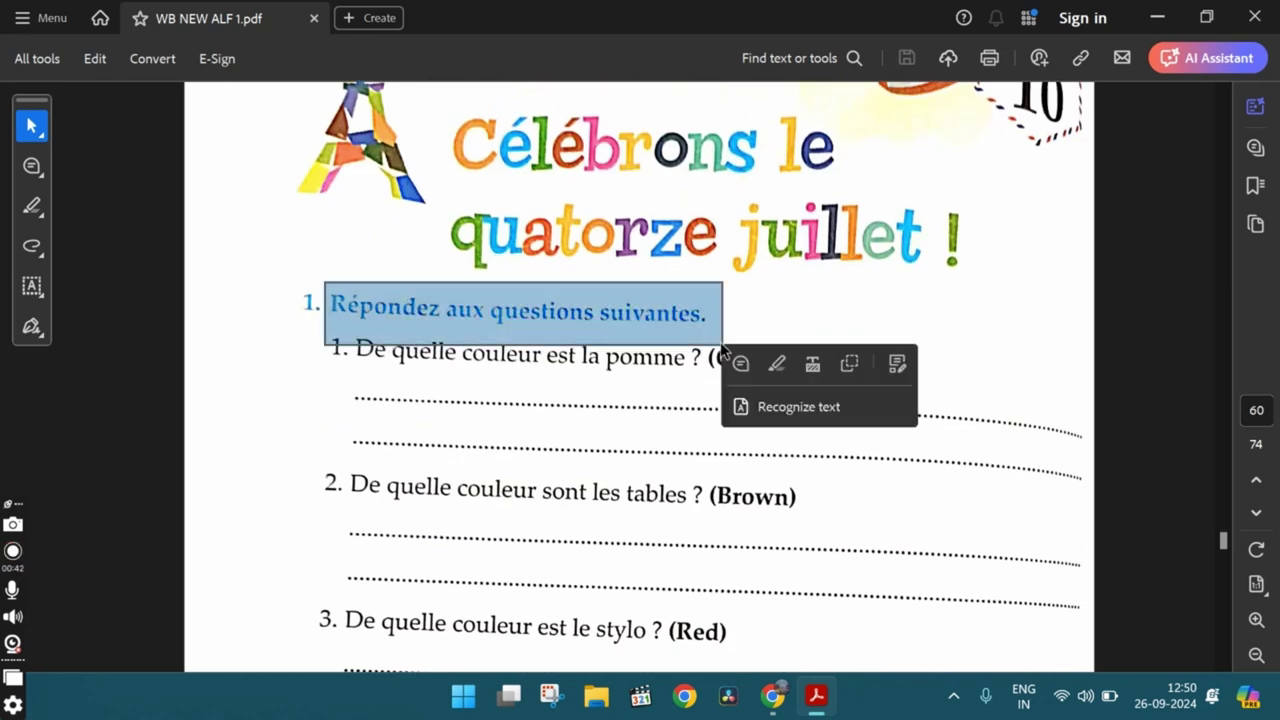
pyautogui.scroll(-2, 723, 350)
pyautogui.click(478, 278)
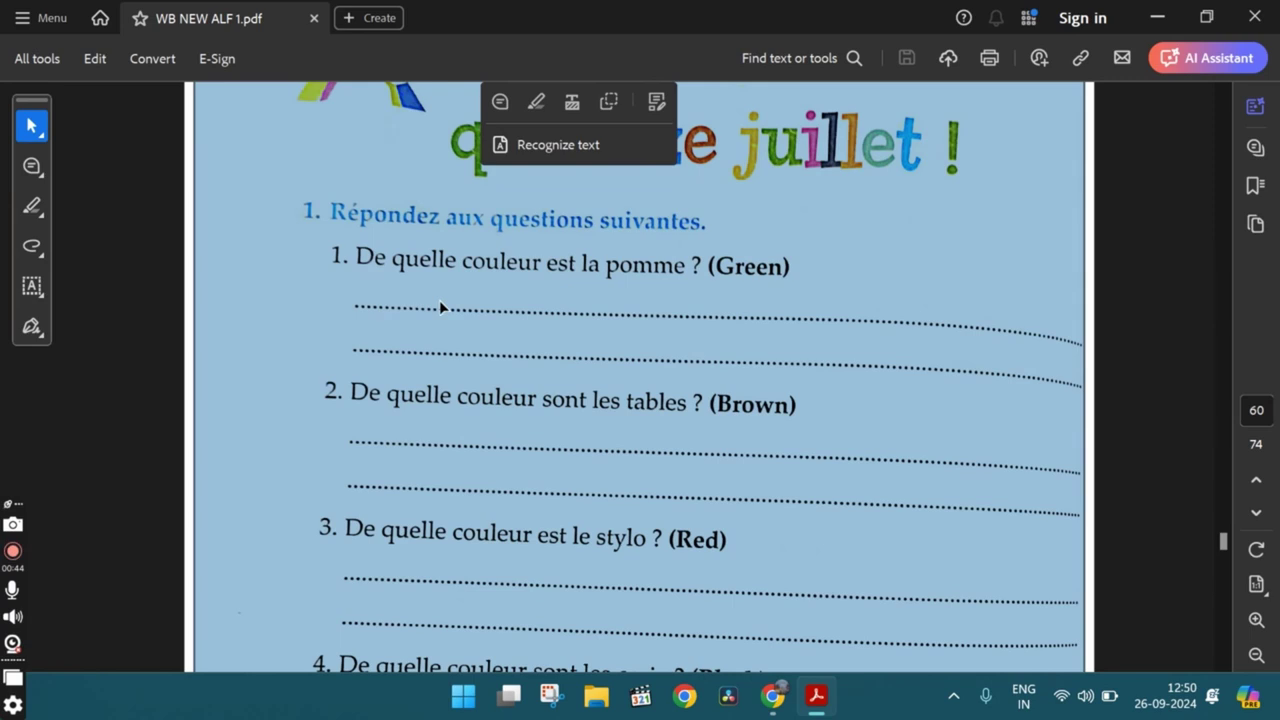
pyautogui.click(439, 302)
# - Select the colour questions block, then mark the (Green) hint beside question 1
pyautogui.scroll(-2, 380, 214)
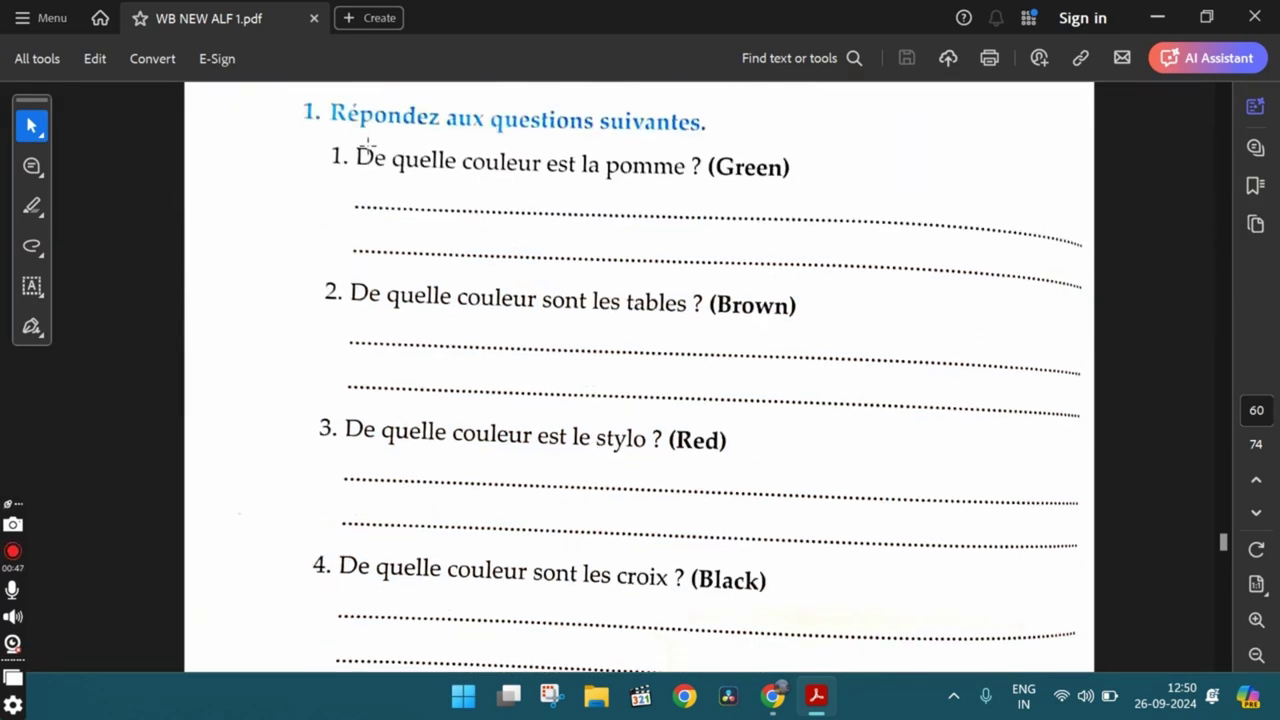
pyautogui.moveTo(366, 145); pyautogui.dragTo(638, 594)
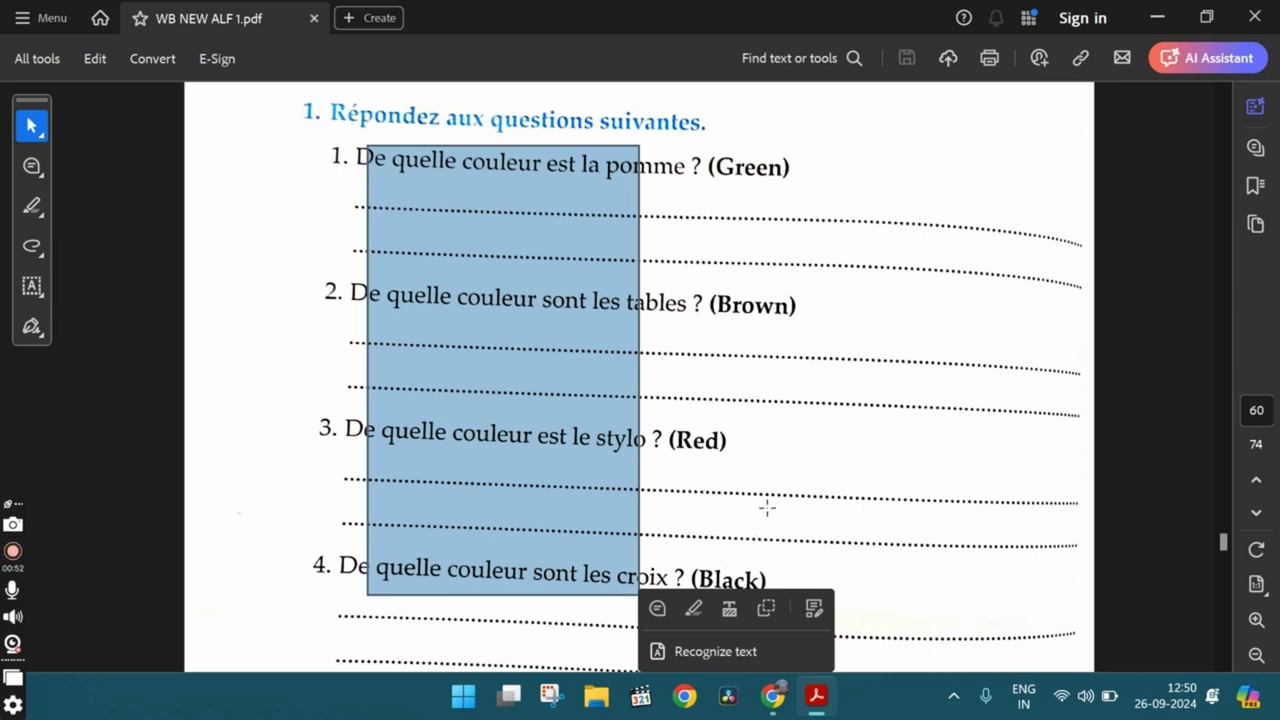
pyautogui.click(753, 151)
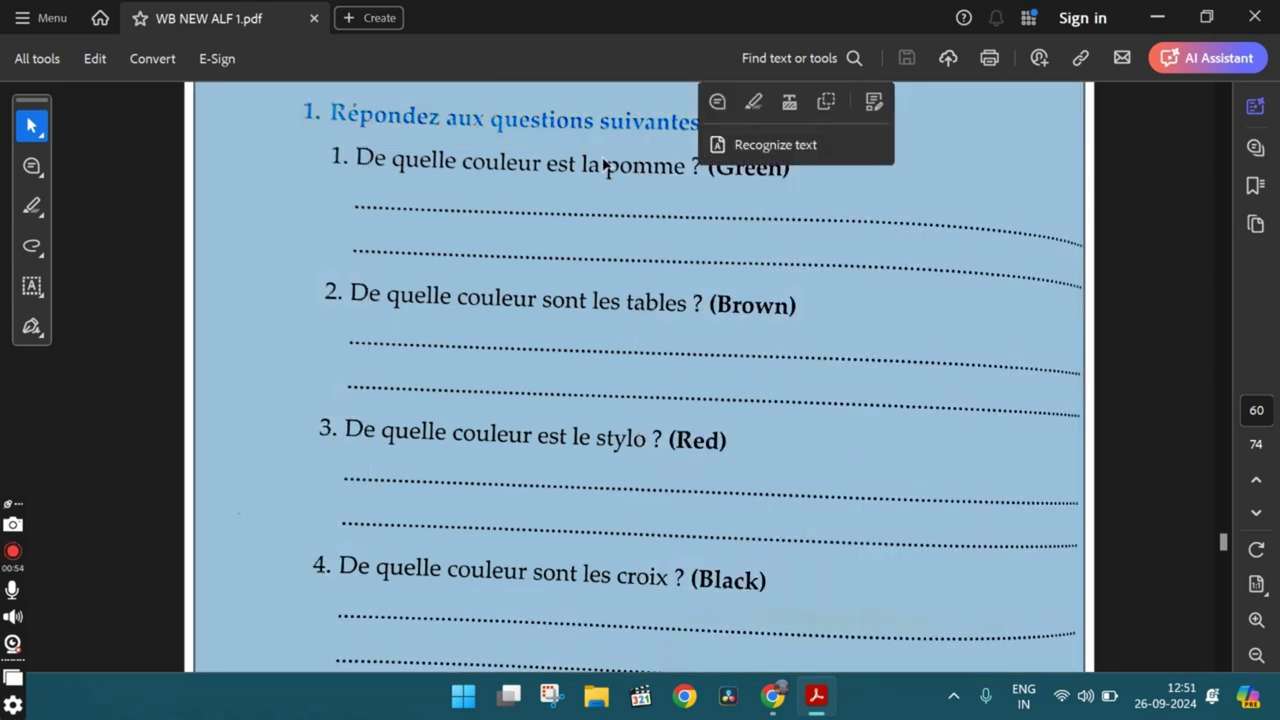
pyautogui.click(602, 163)
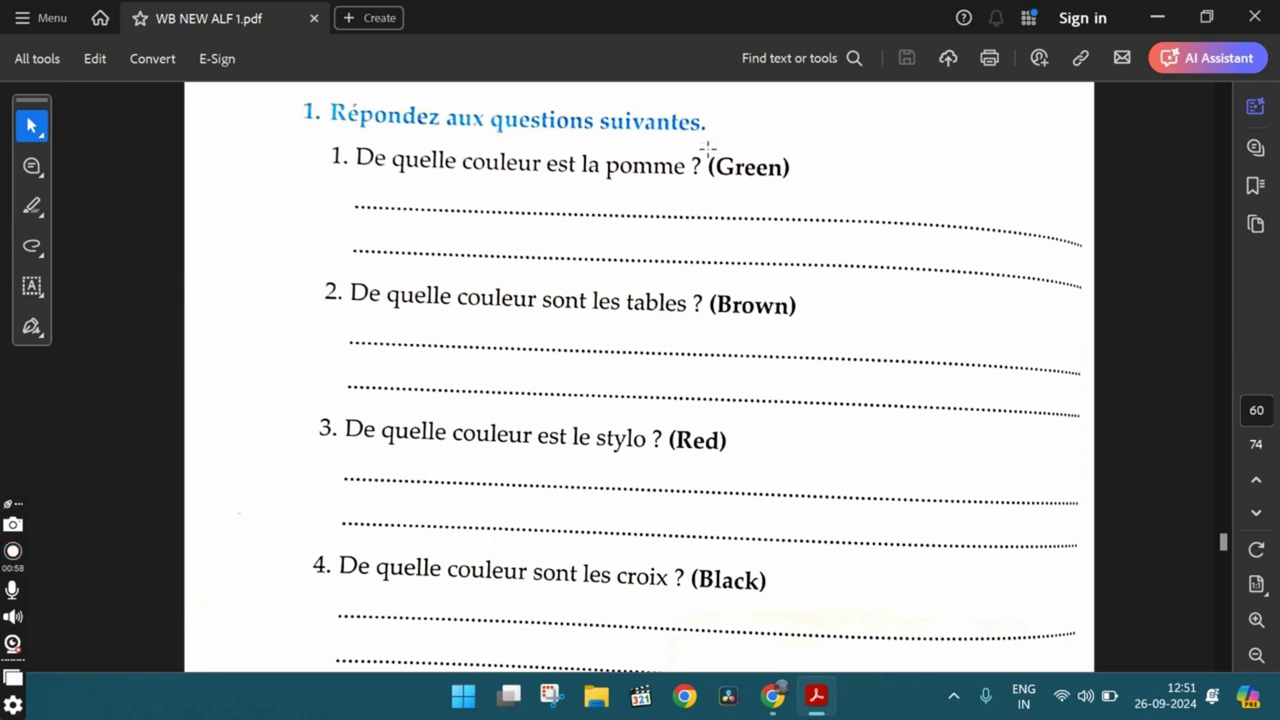
pyautogui.moveTo(708, 152); pyautogui.dragTo(794, 194)
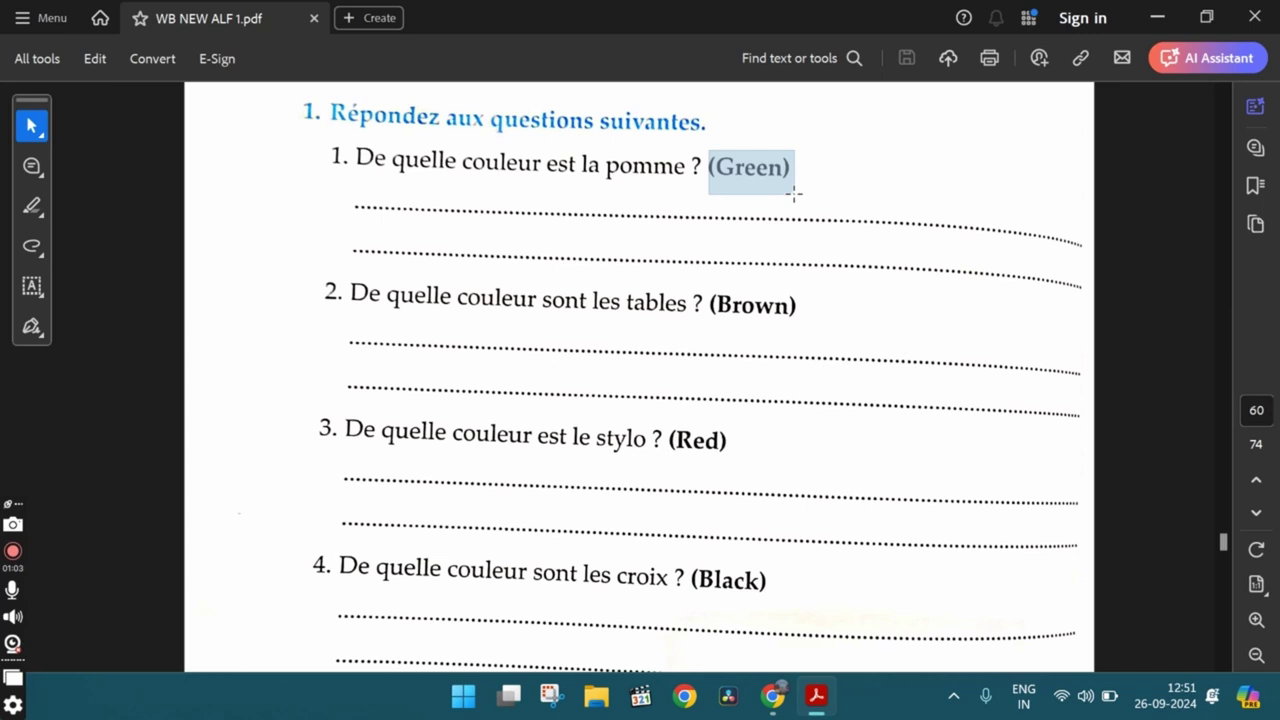
pyautogui.moveTo(794, 194); pyautogui.dragTo(796, 197)
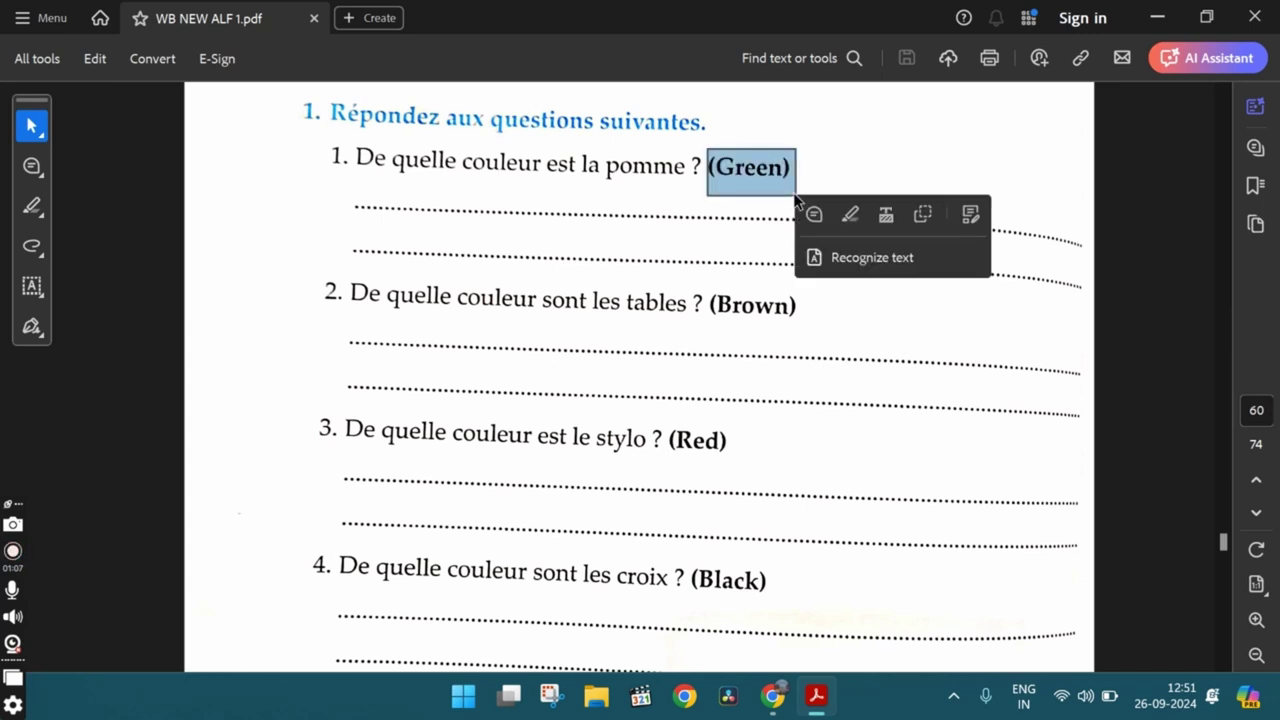
# - Mark the 'Célébrons le quatorze juillet !' title, then scroll back down and bring up Google Docs
pyautogui.scroll(3, 594, 121)
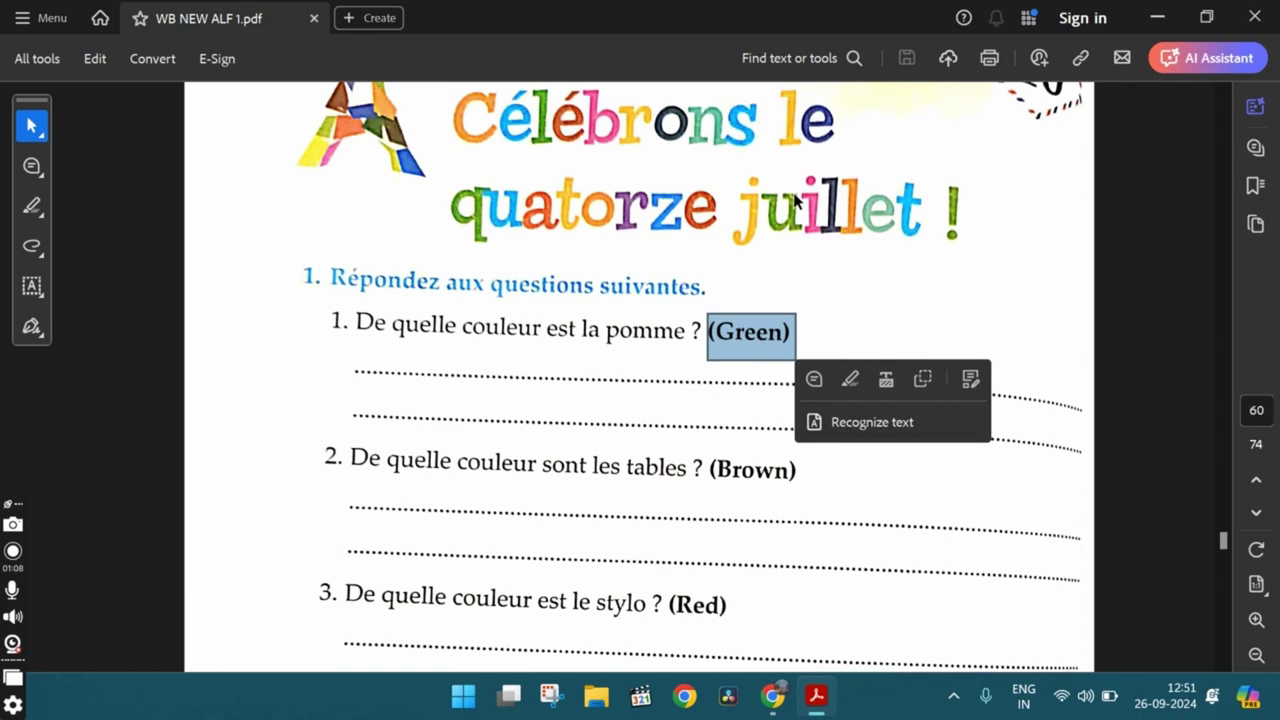
pyautogui.scroll(3, 594, 121)
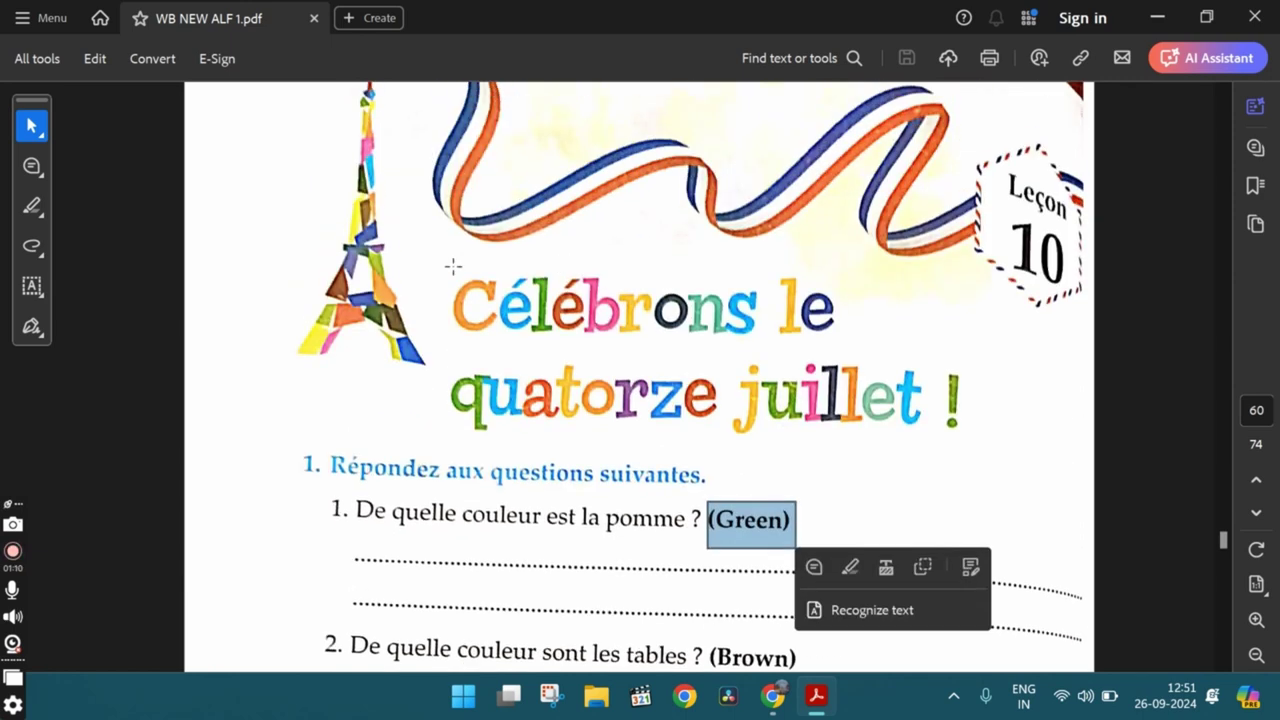
pyautogui.moveTo(454, 266); pyautogui.dragTo(1005, 442)
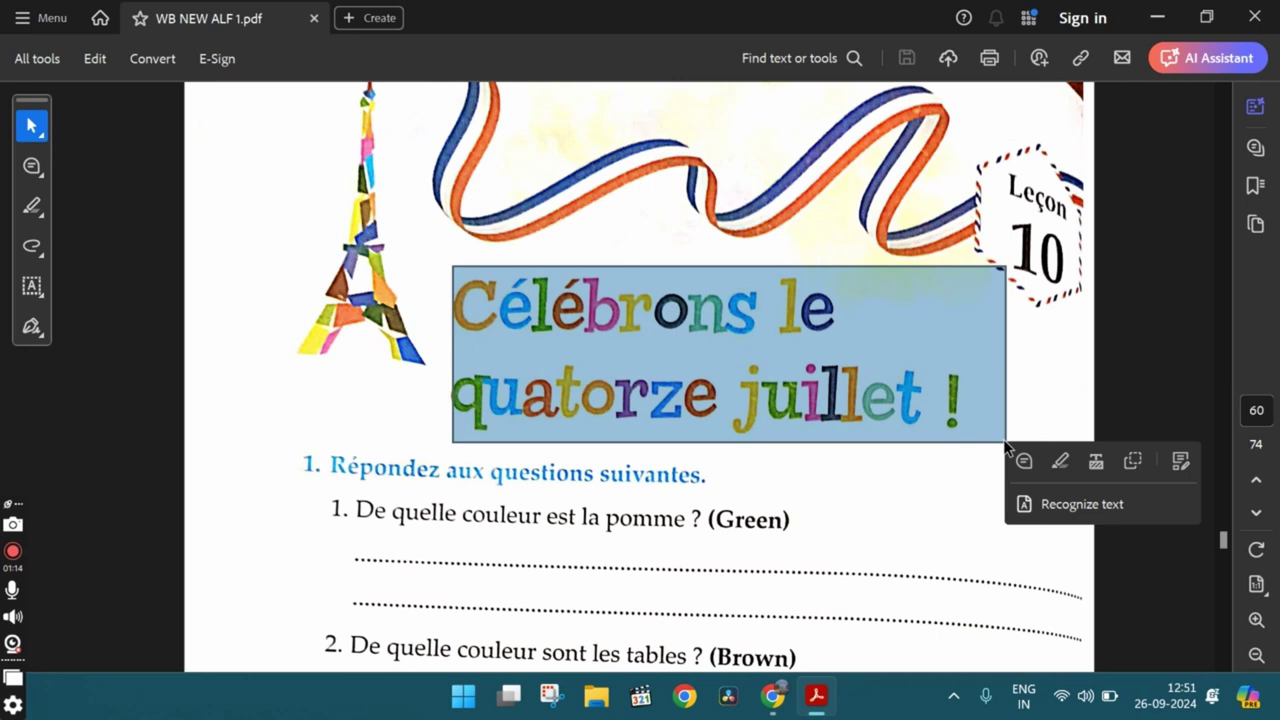
pyautogui.scroll(-1, 1007, 449)
pyautogui.scroll(-4, 577, 420)
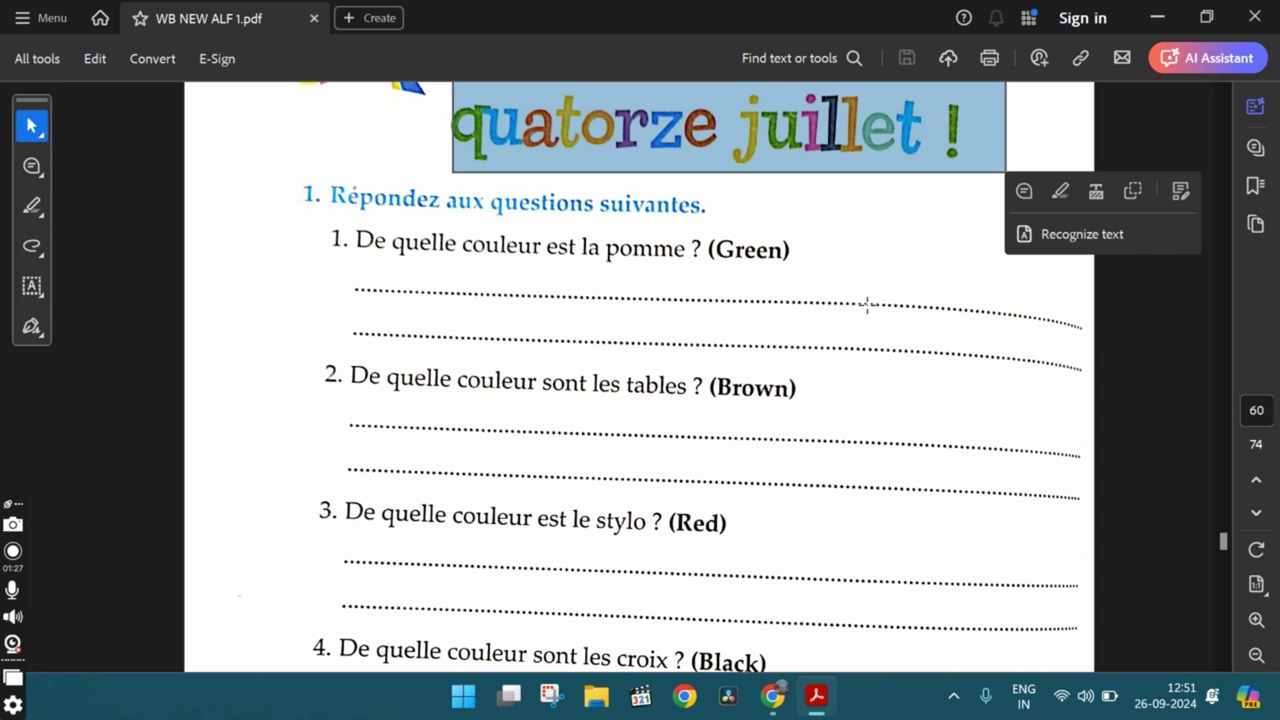
pyautogui.hotkey('alt', 'Tab')
# - Mark 'La pomme' and the final e of 'verte' in Ex-1 answer 1, then return to the workbook
pyautogui.scroll(-3, 657, 443)
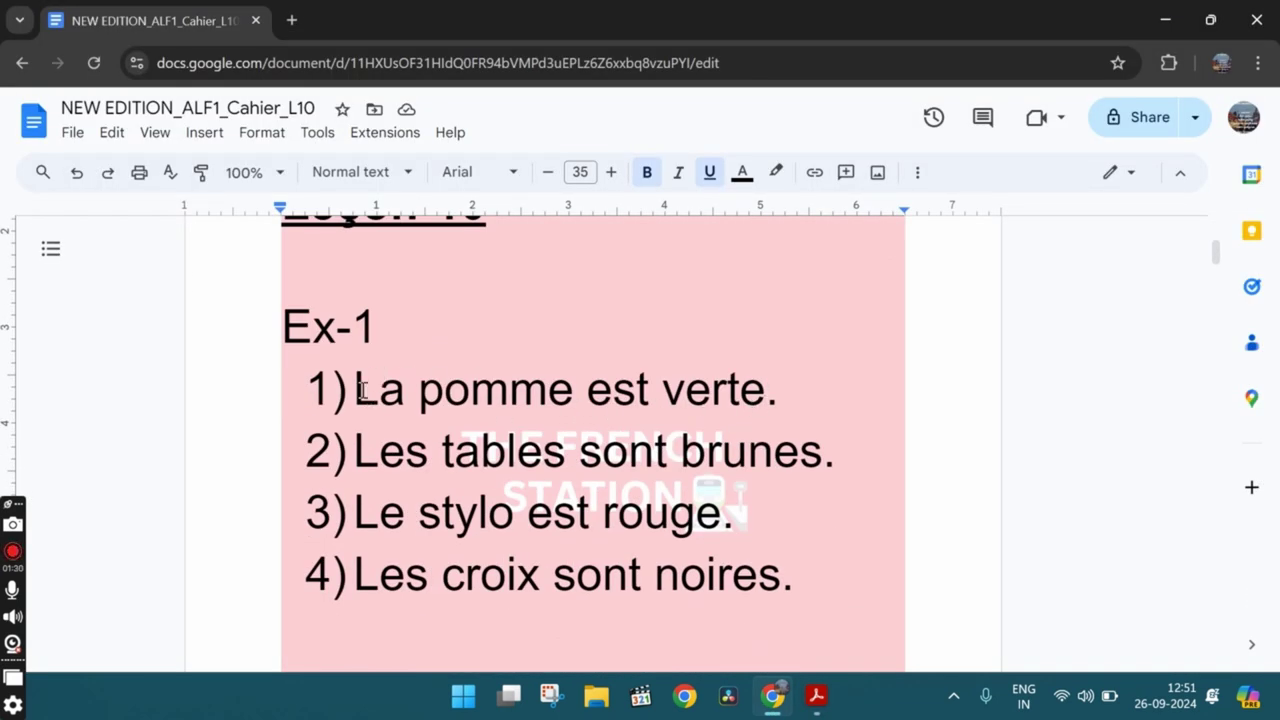
pyautogui.moveTo(357, 395); pyautogui.dragTo(556, 400)
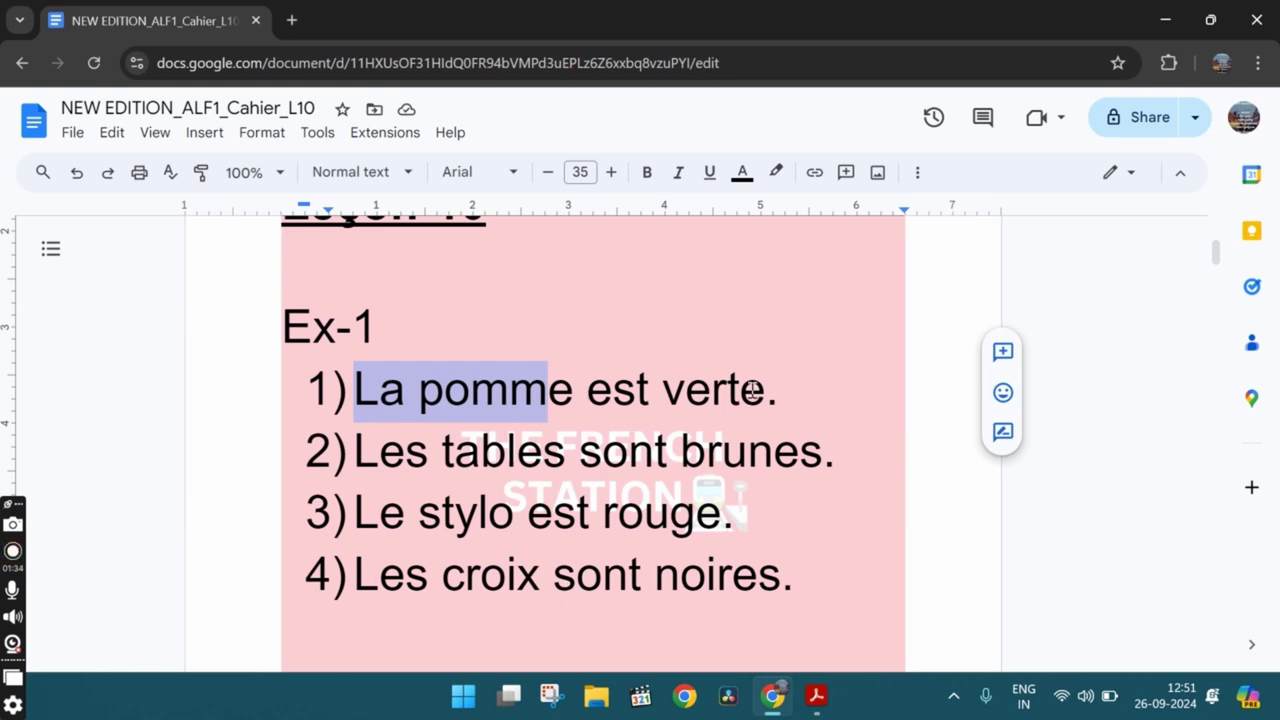
pyautogui.moveTo(740, 390); pyautogui.dragTo(765, 392)
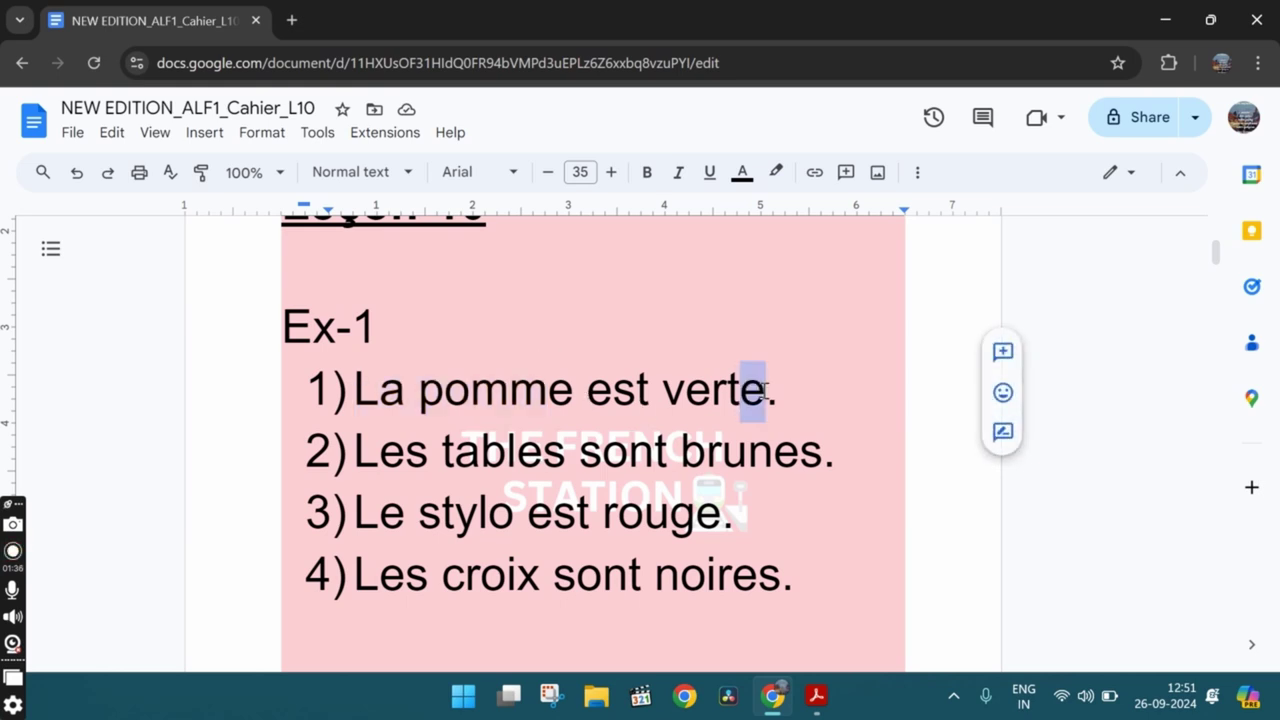
pyautogui.hotkey('alt', 'Tab')
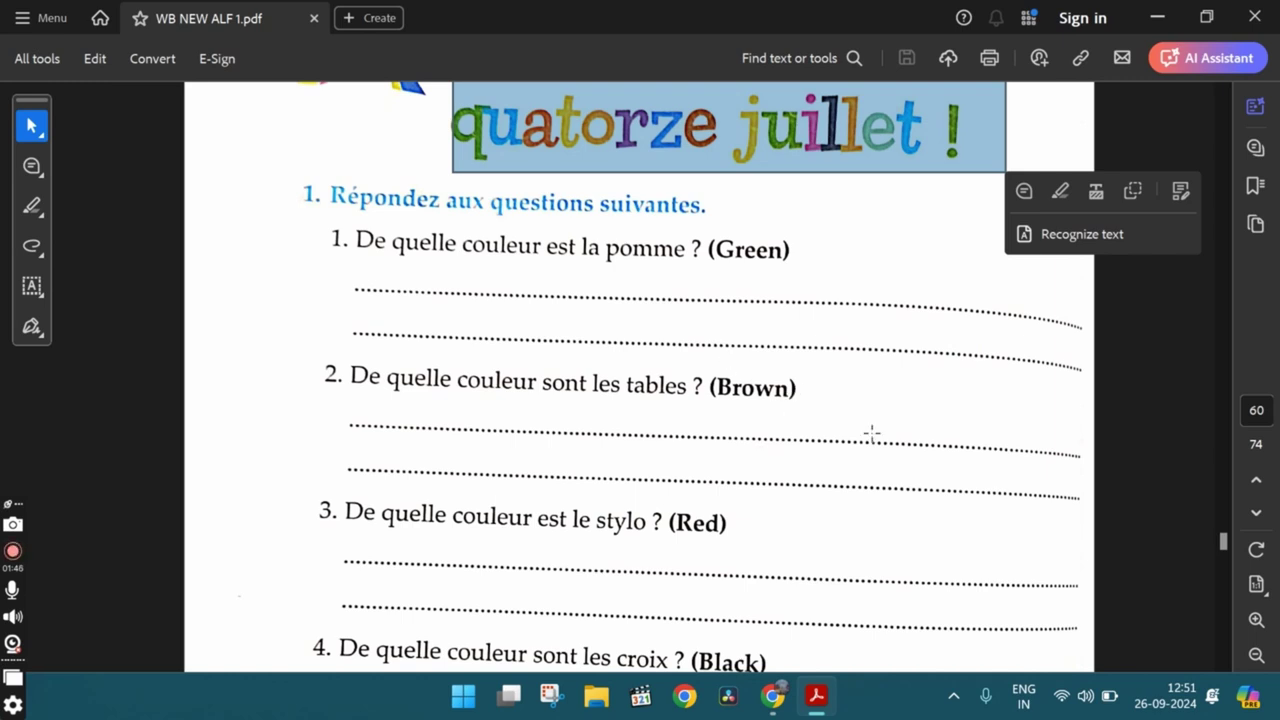
pyautogui.hotkey('alt', 'Tab')
pyautogui.scroll(-1, 873, 435)
pyautogui.scroll(-1, 873, 435)
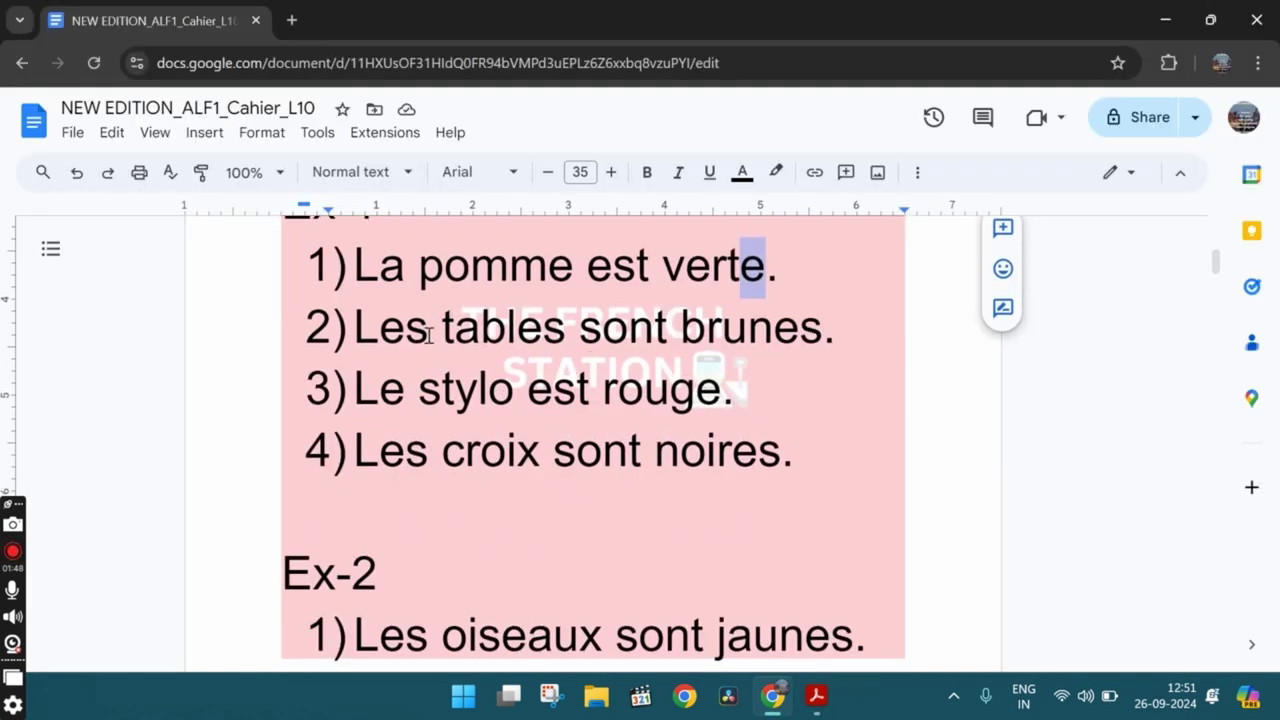
pyautogui.moveTo(455, 332); pyautogui.dragTo(804, 371)
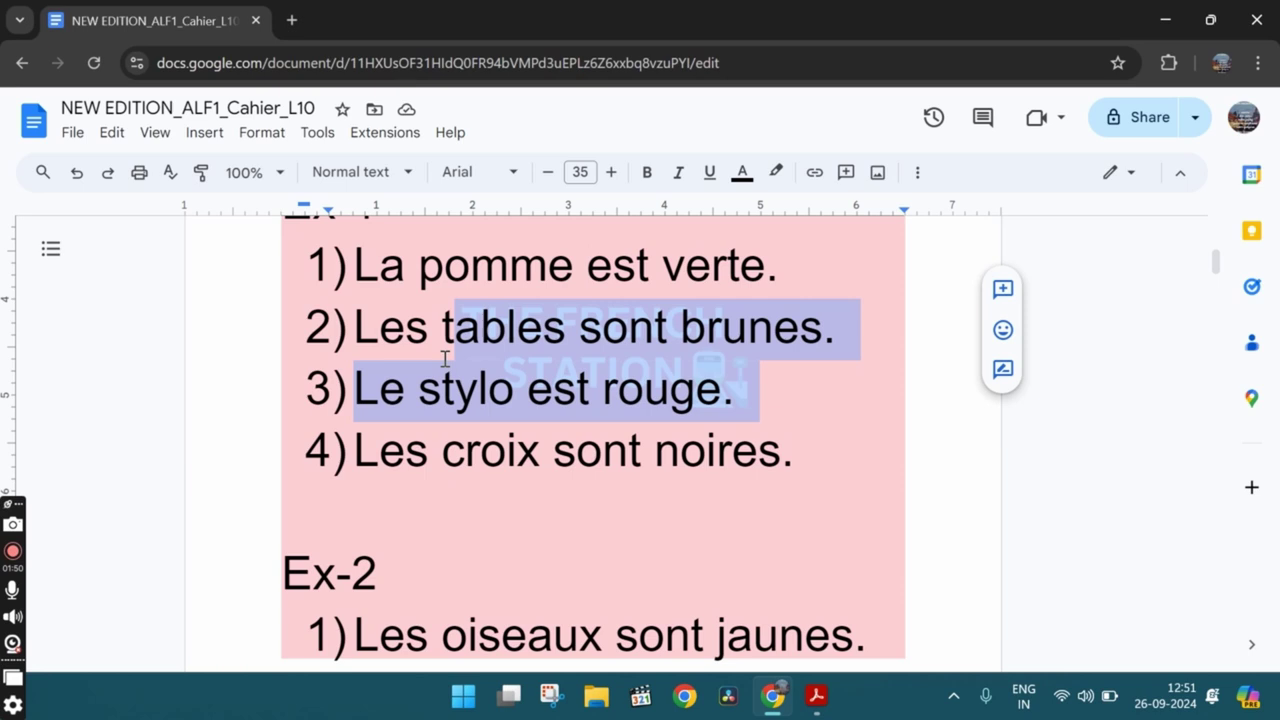
pyautogui.hotkey('alt', 'Tab')
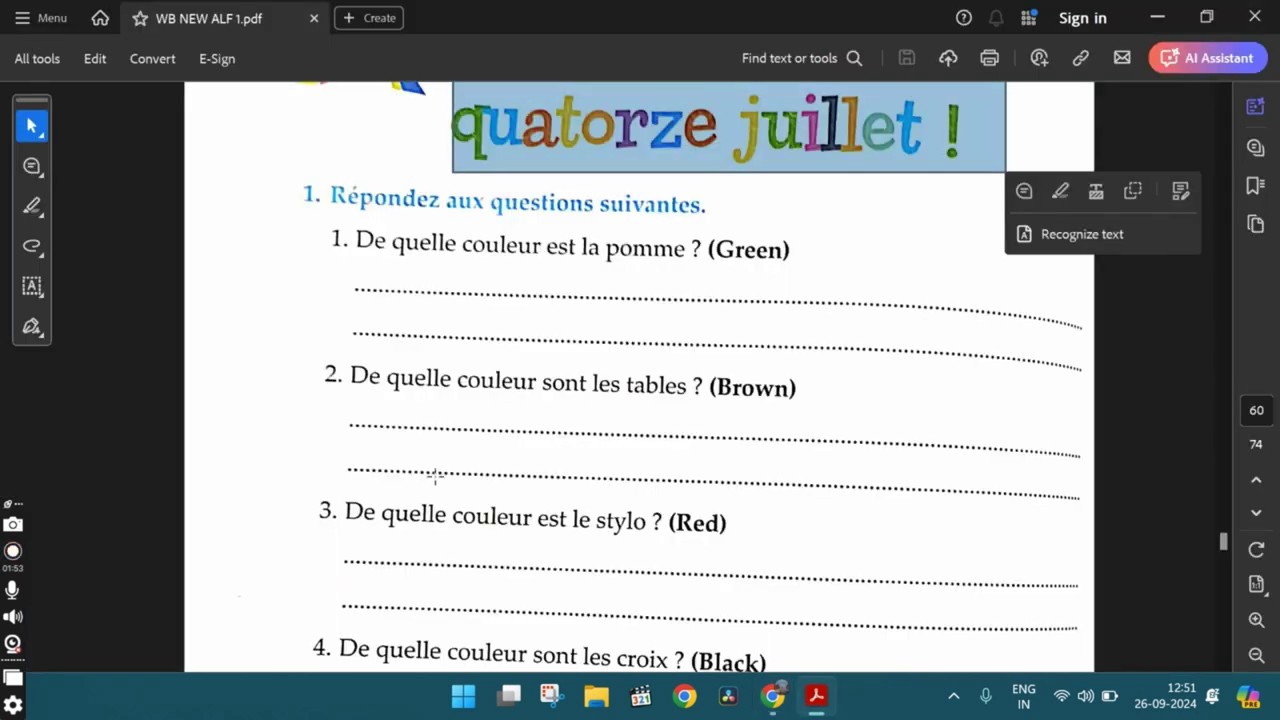
pyautogui.scroll(-2, 437, 470)
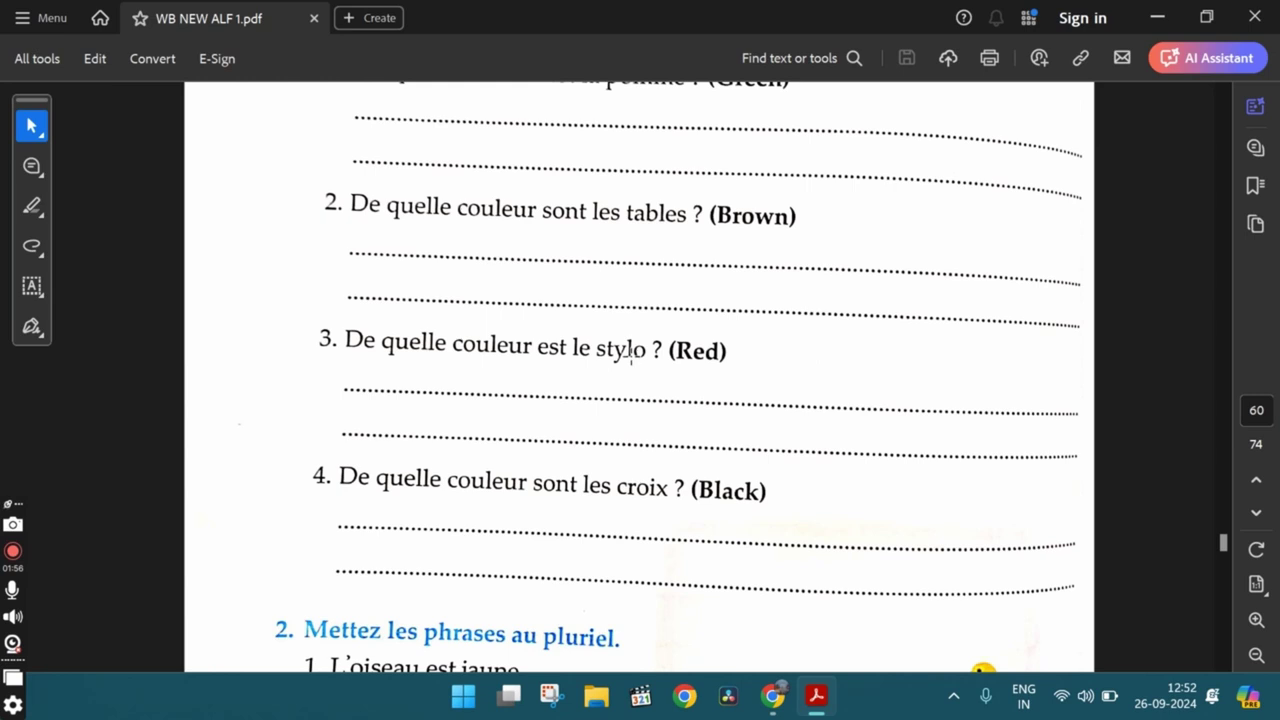
pyautogui.hotkey('alt', 'Tab')
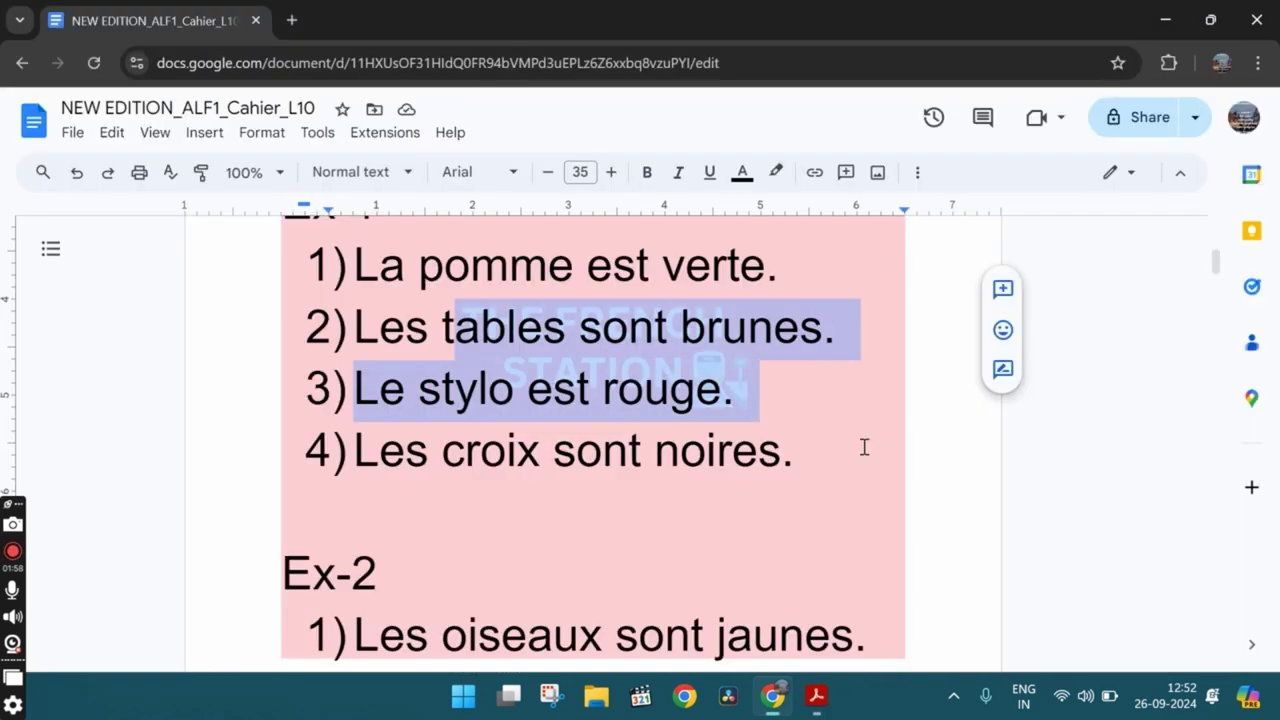
pyautogui.scroll(-1, 863, 446)
pyautogui.click(762, 346)
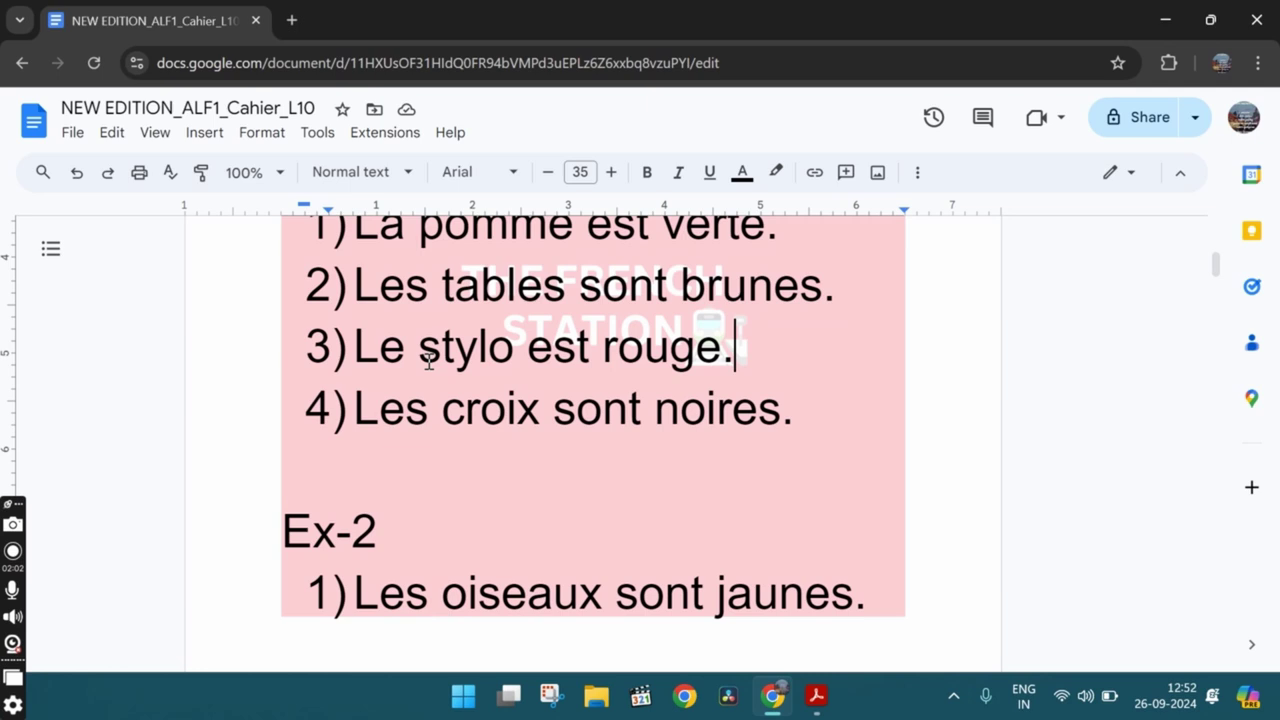
pyautogui.hotkey('alt', 'Tab')
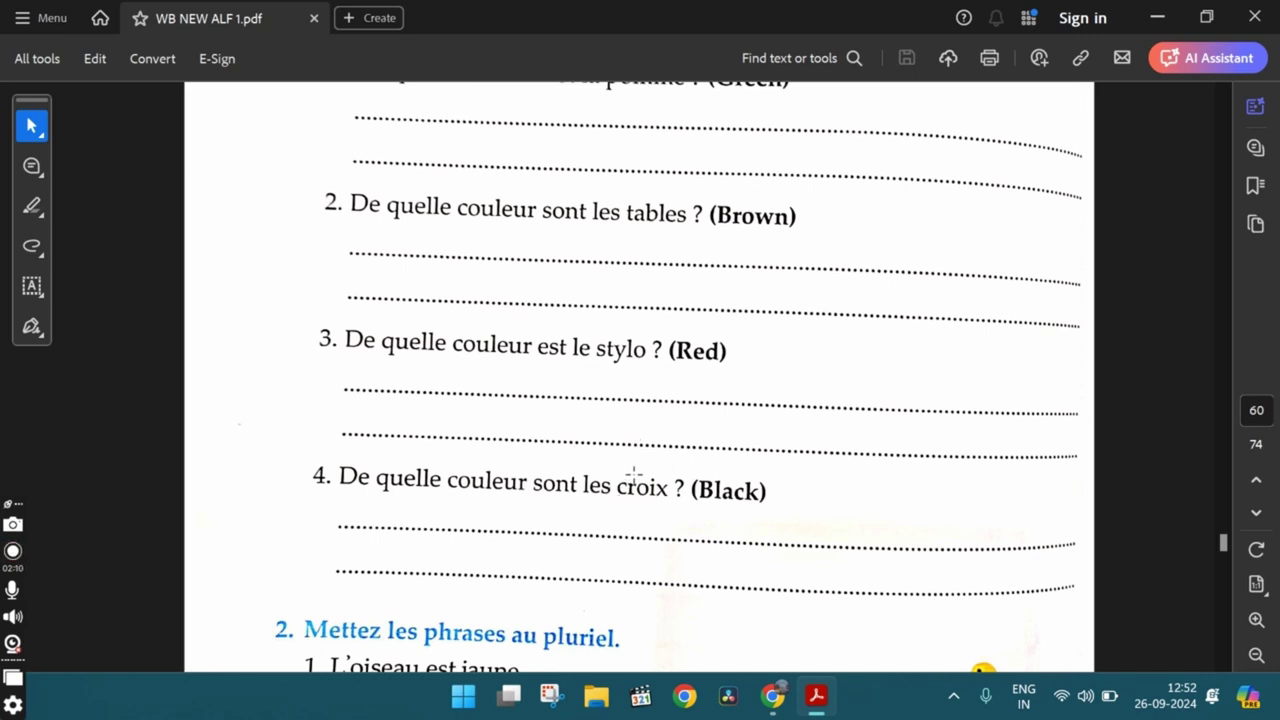
# - Mark 'les croix' in question 4, select then clear the whole page, and switch to Google Docs
pyautogui.moveTo(583, 468); pyautogui.dragTo(689, 513)
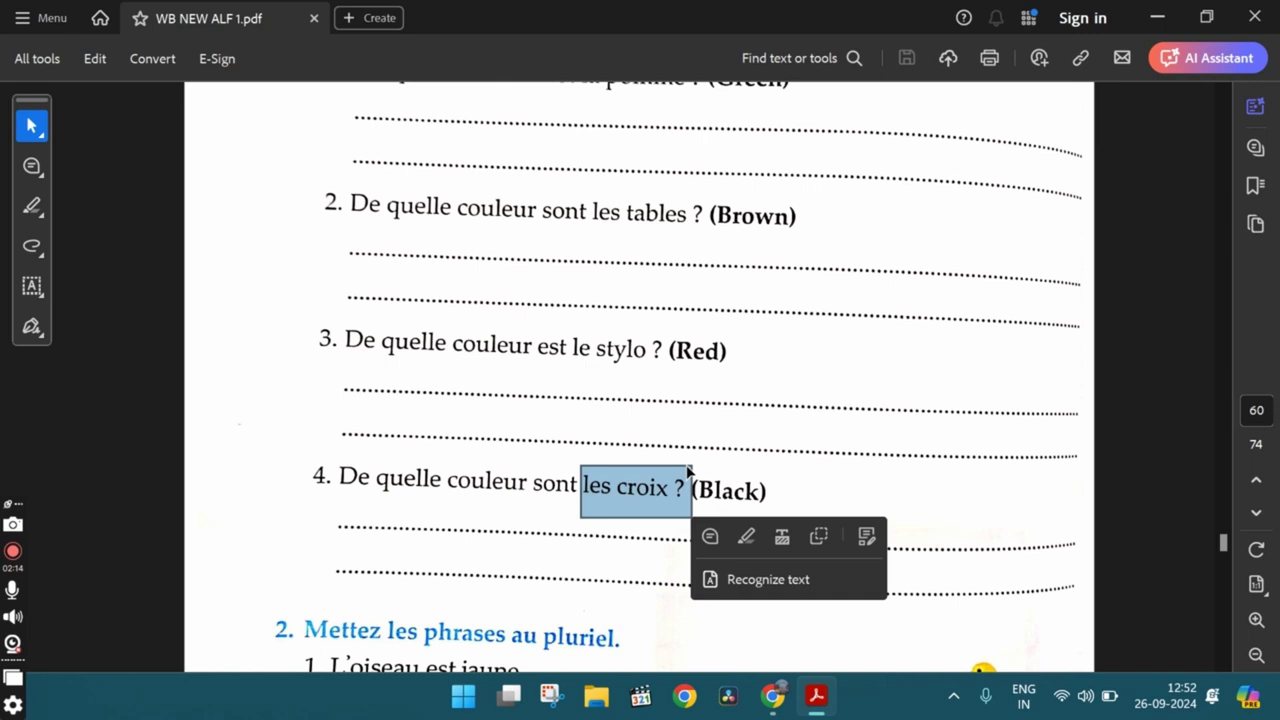
pyautogui.hotkey('ctrl', 'a')
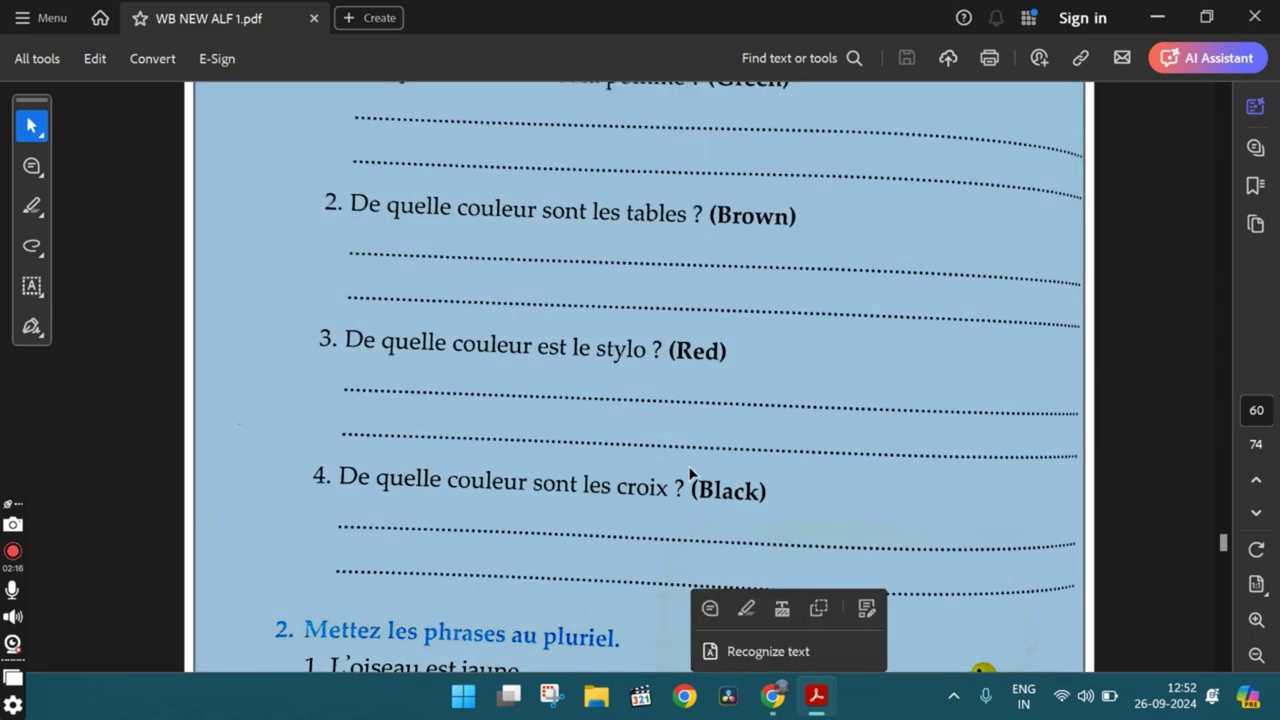
pyautogui.click(689, 467)
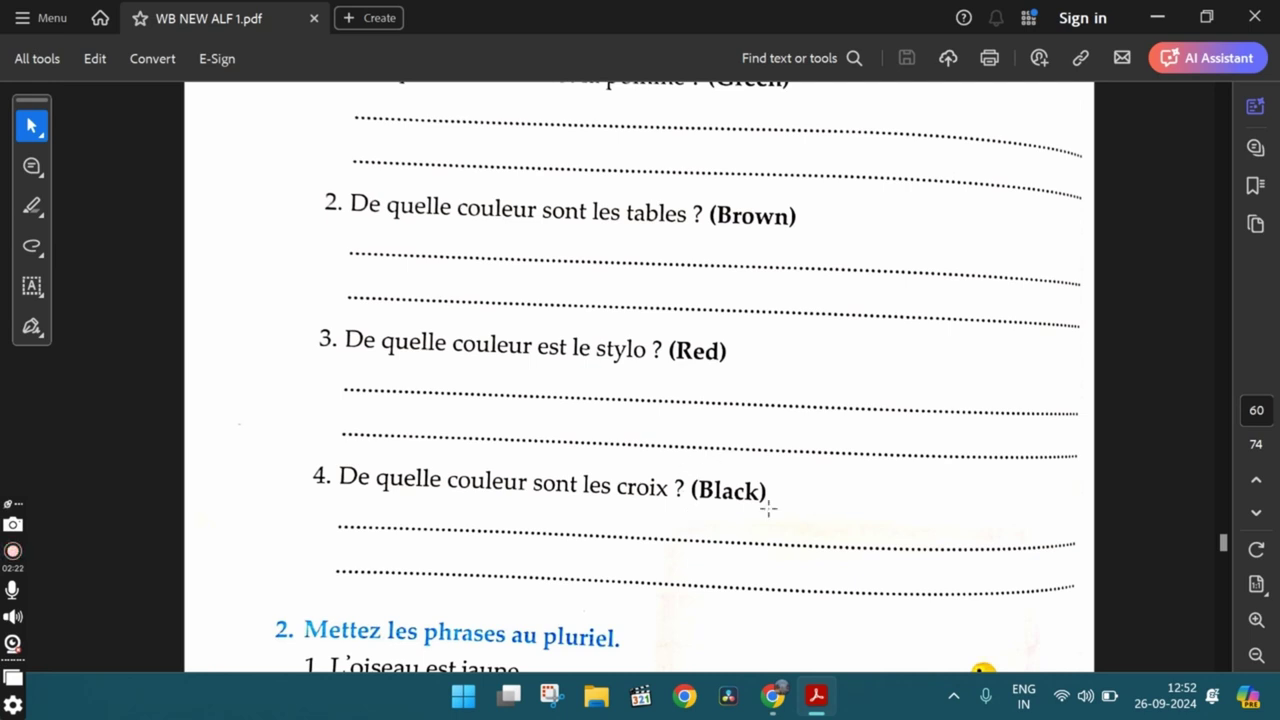
pyautogui.hotkey('alt', 'Tab')
# - Mark the plural ending of 'noires' and the full answer 'Les croix sont noires.', then return to Acrobat
pyautogui.scroll(-1, 543, 449)
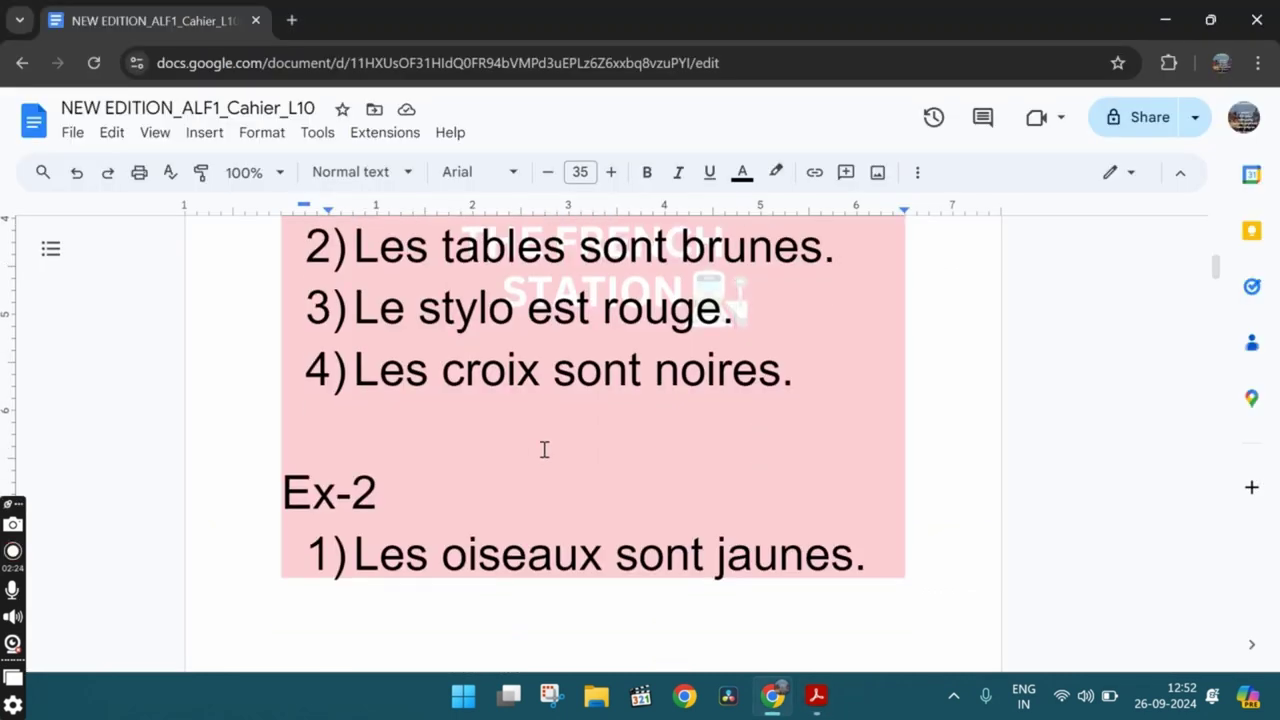
pyautogui.click(737, 365)
pyautogui.moveTo(739, 363); pyautogui.dragTo(782, 366)
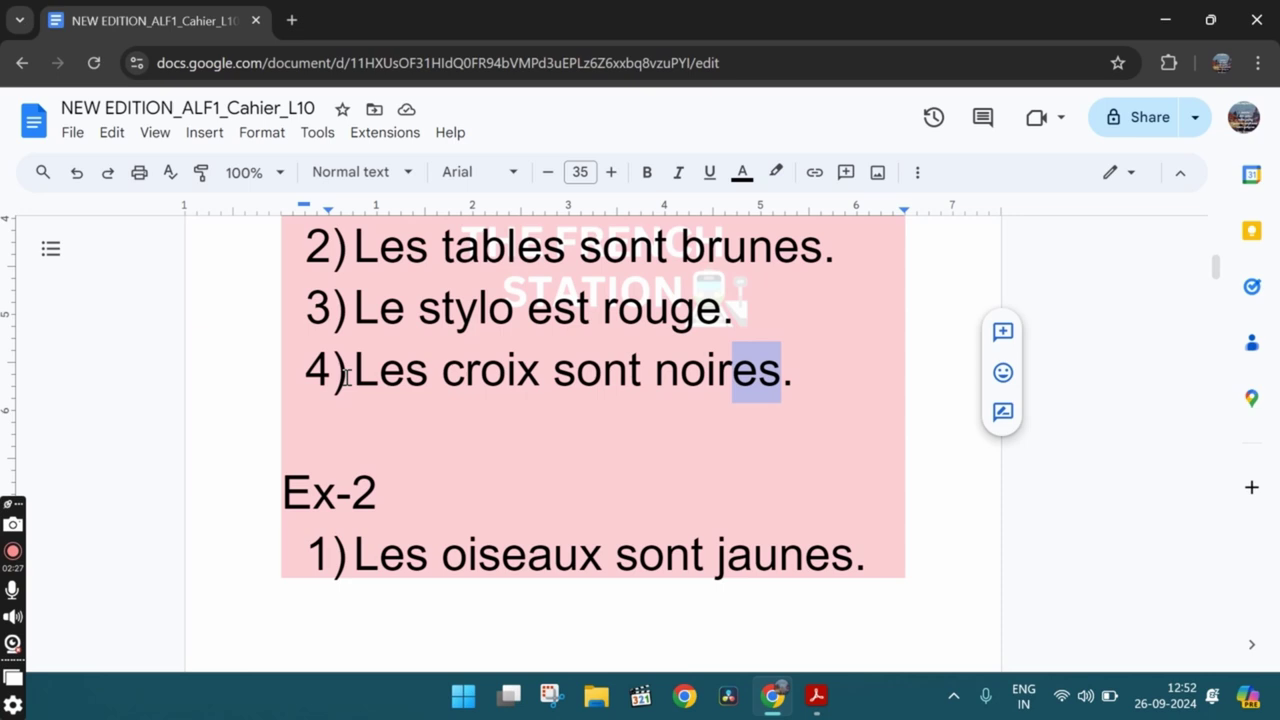
pyautogui.moveTo(404, 378); pyautogui.dragTo(792, 390)
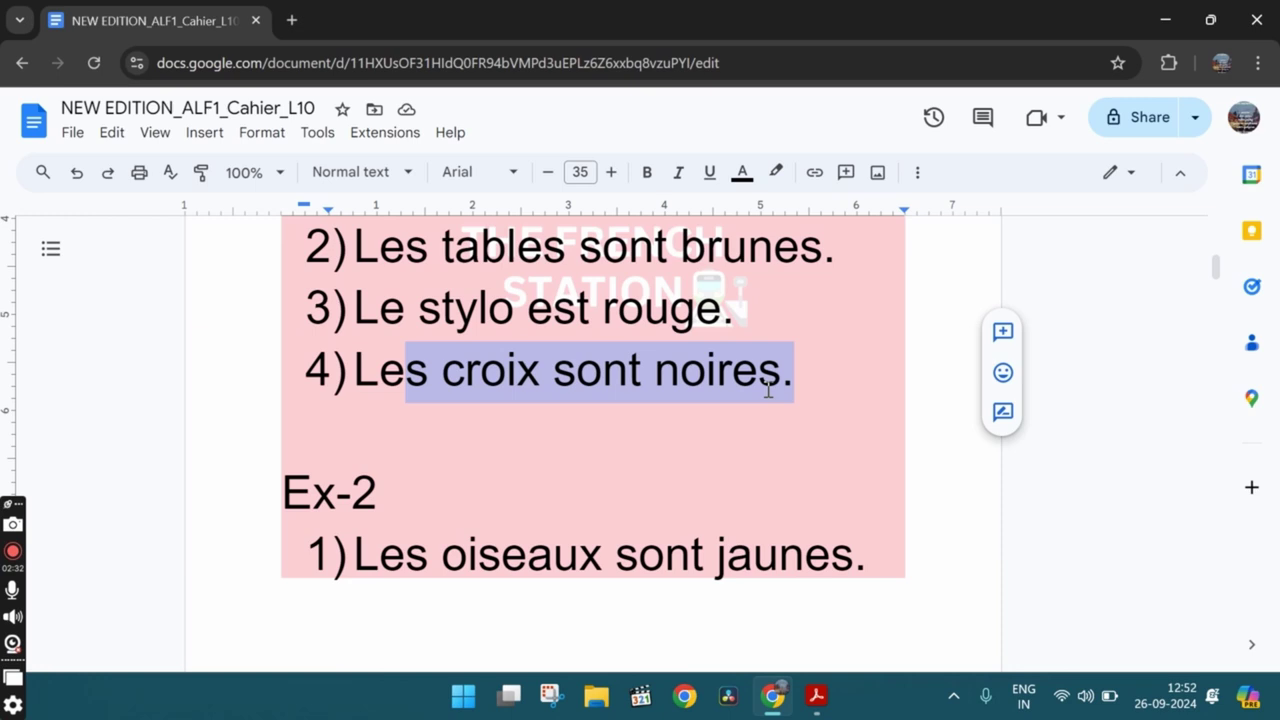
pyautogui.hotkey('alt', 'Tab')
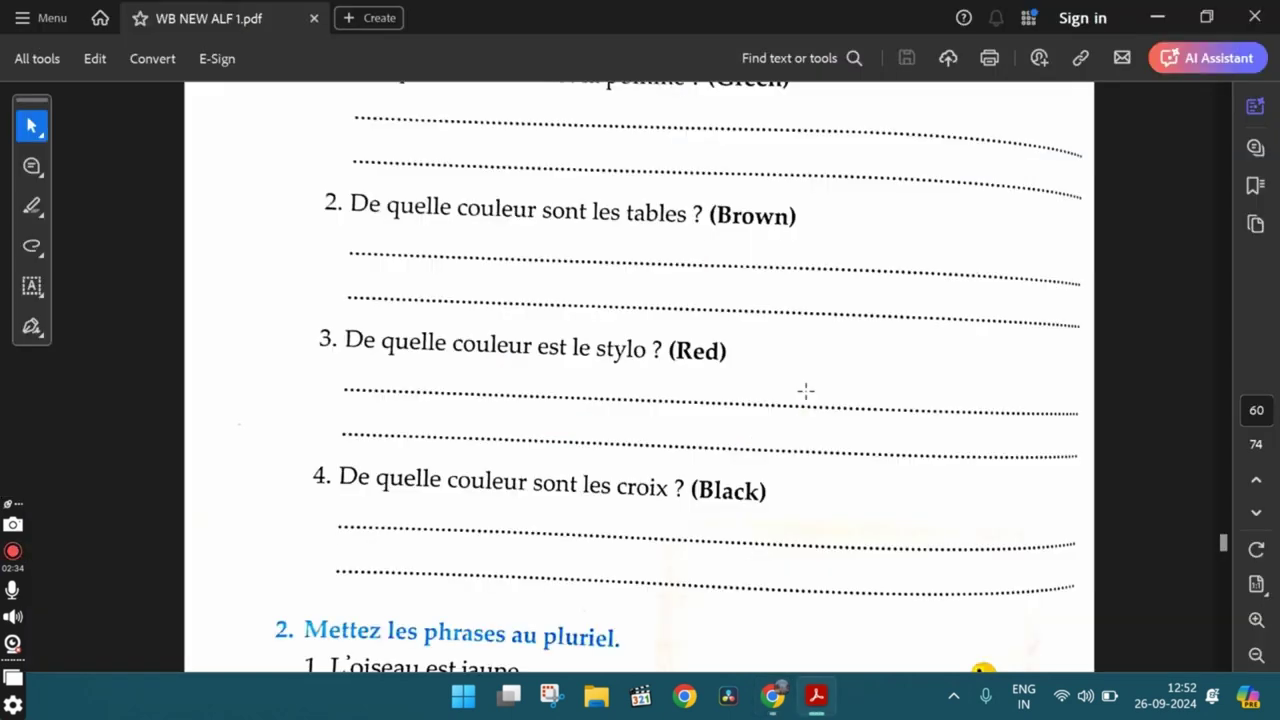
# - Scroll to exercise 2 and mark 'L'oiseau' and 'jaune' in the sentence 'L'oiseau est jaune.'
pyautogui.scroll(-5, 806, 391)
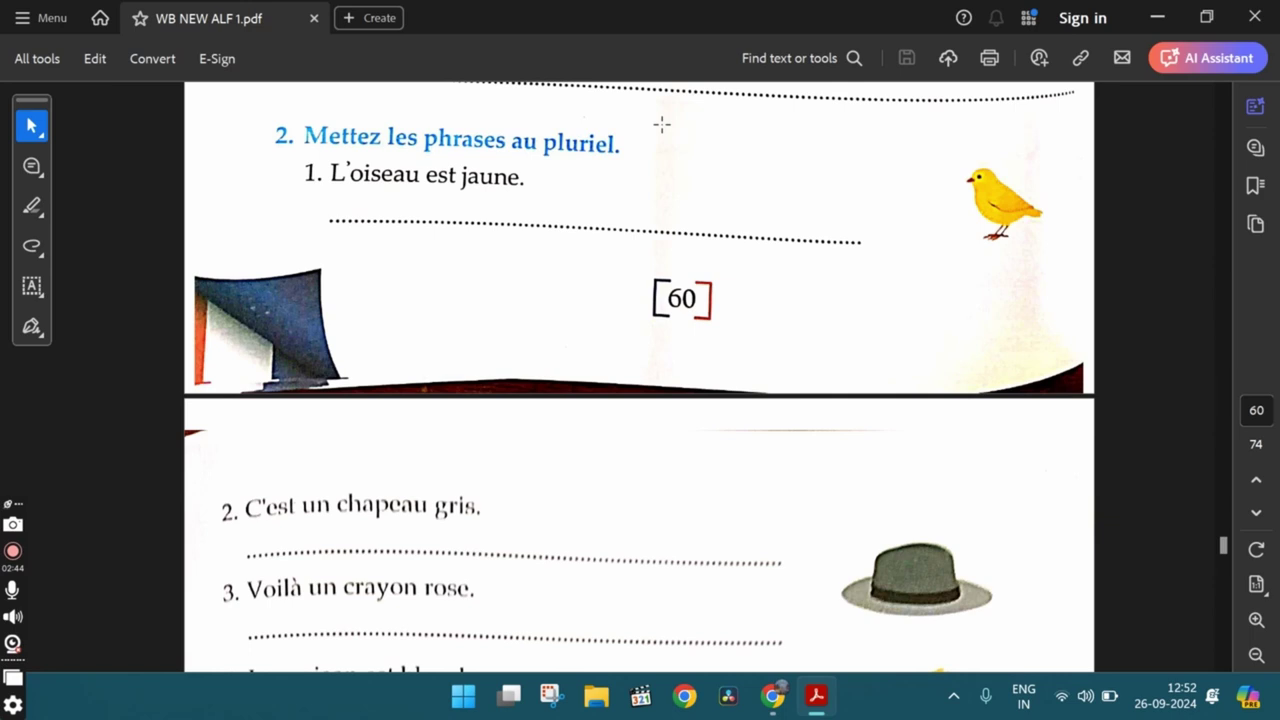
pyautogui.scroll(-1, 662, 124)
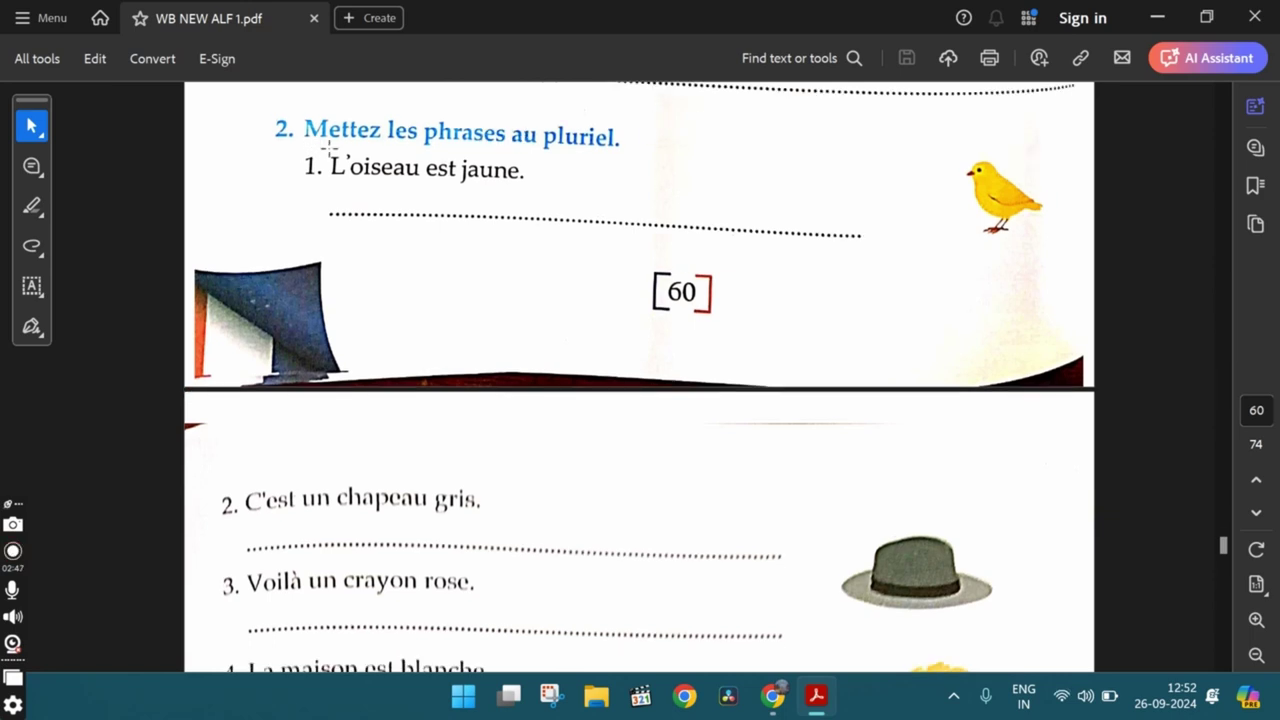
pyautogui.moveTo(329, 148); pyautogui.dragTo(462, 199)
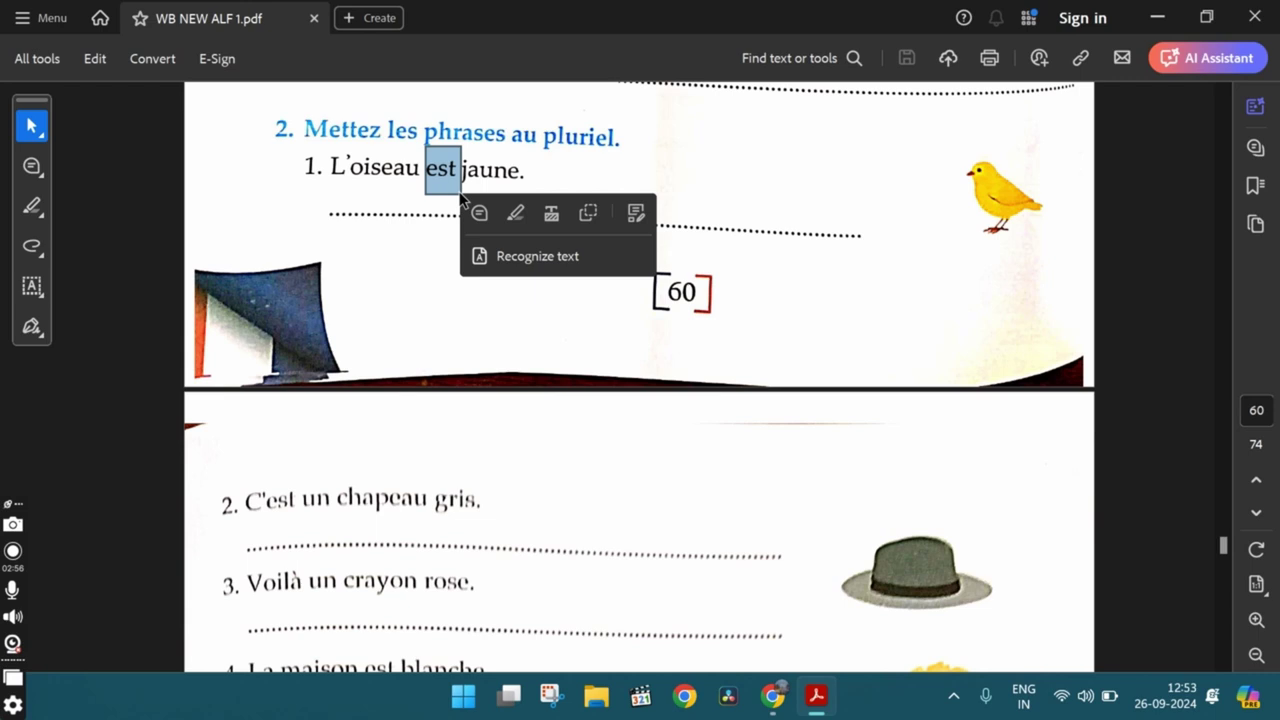
pyautogui.moveTo(333, 172); pyautogui.dragTo(426, 180)
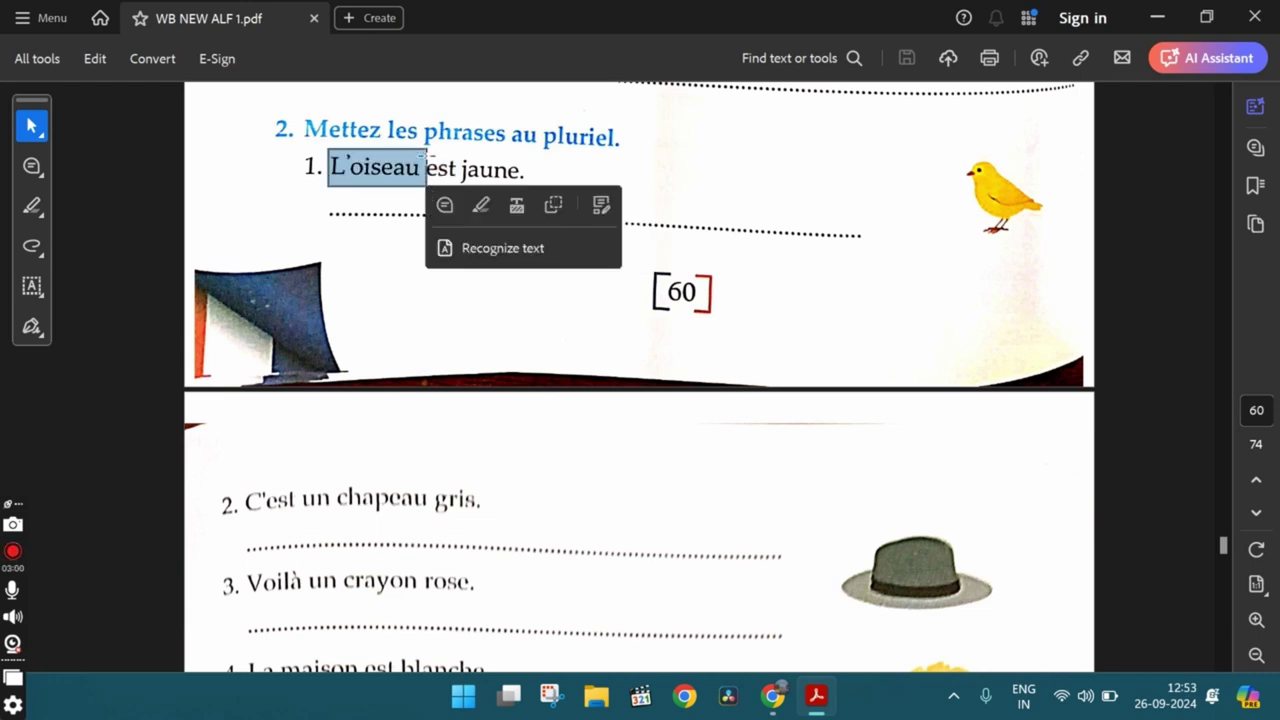
pyautogui.click(428, 162)
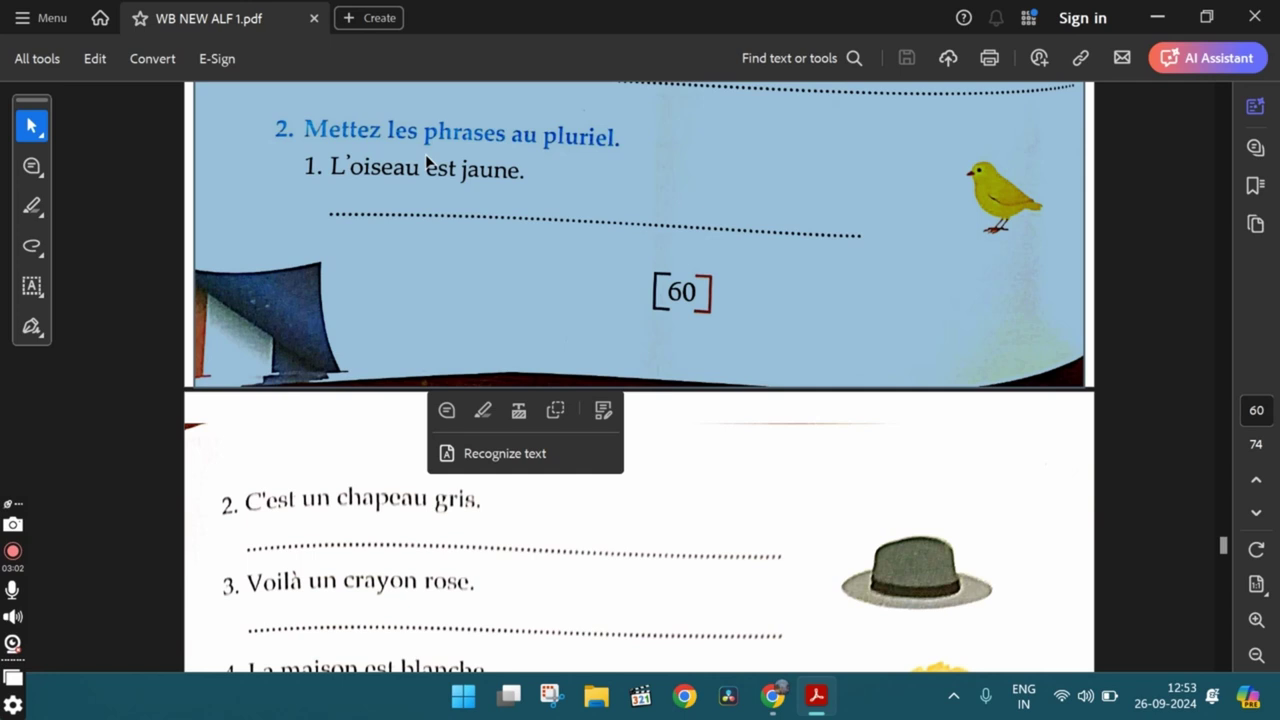
pyautogui.click(493, 168)
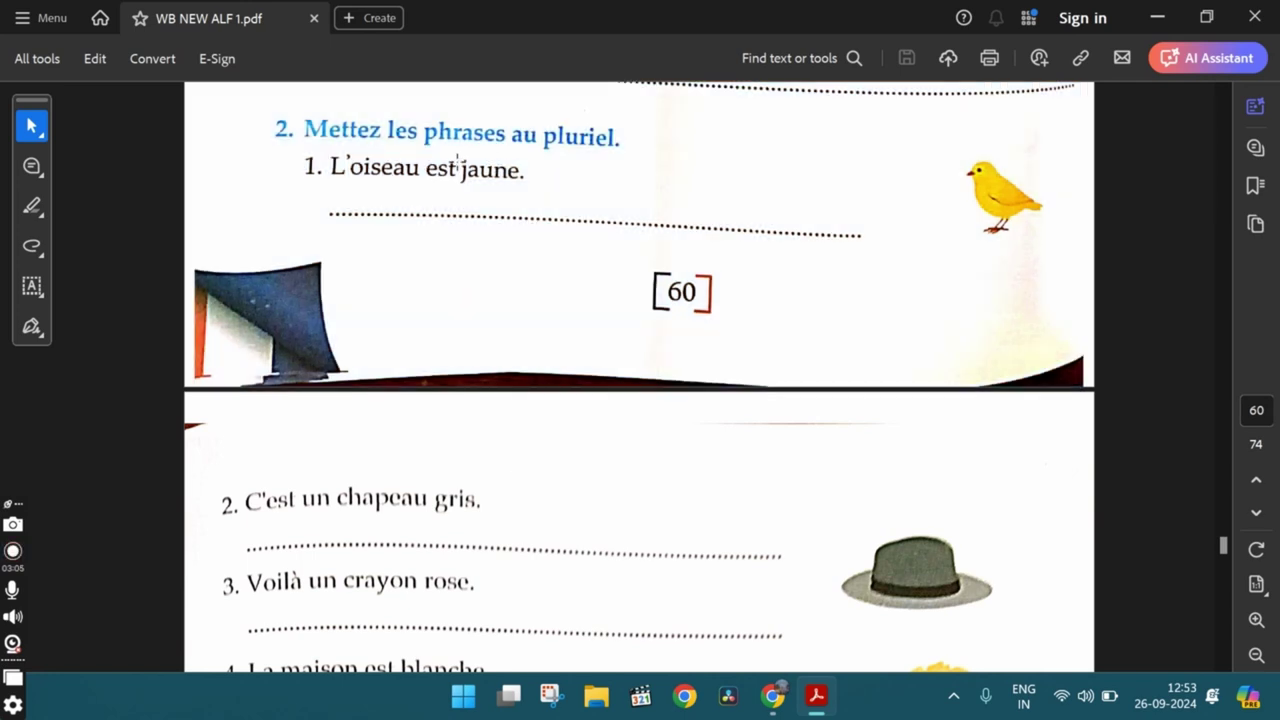
pyautogui.doubleClick(480, 170)
pyautogui.scroll(-5, 527, 228)
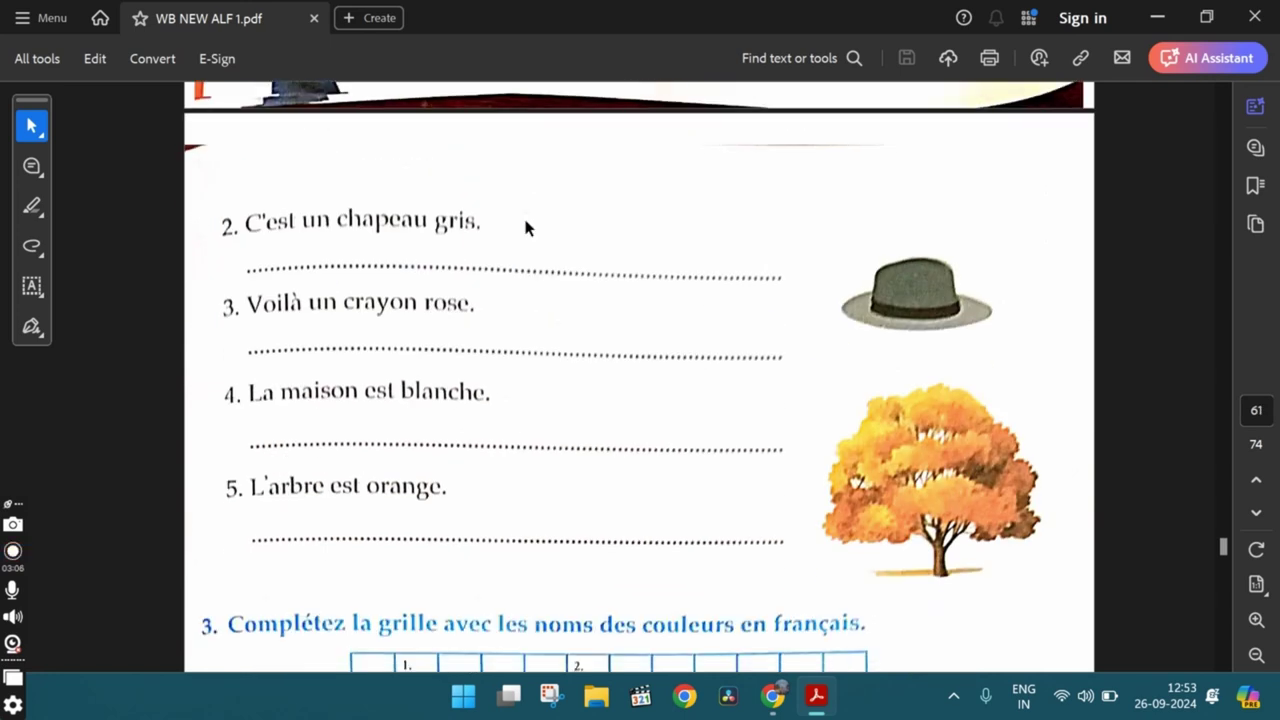
pyautogui.scroll(6, 525, 220)
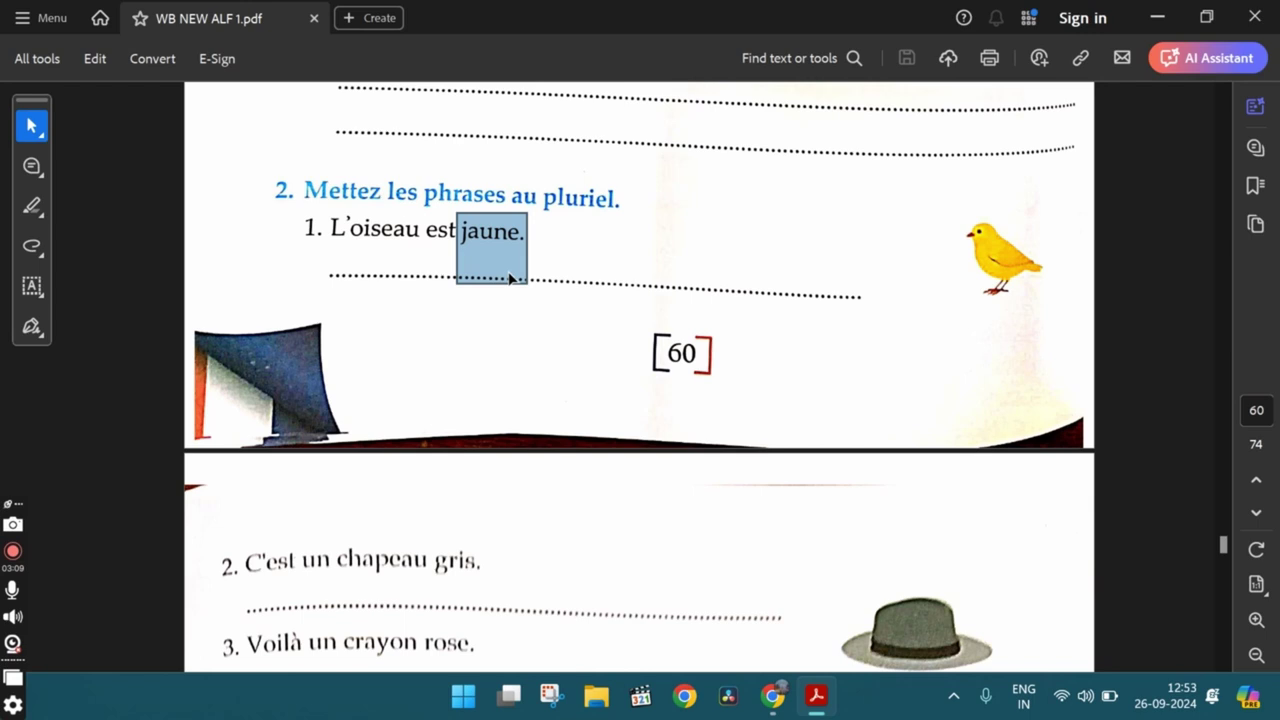
pyautogui.click(330, 230)
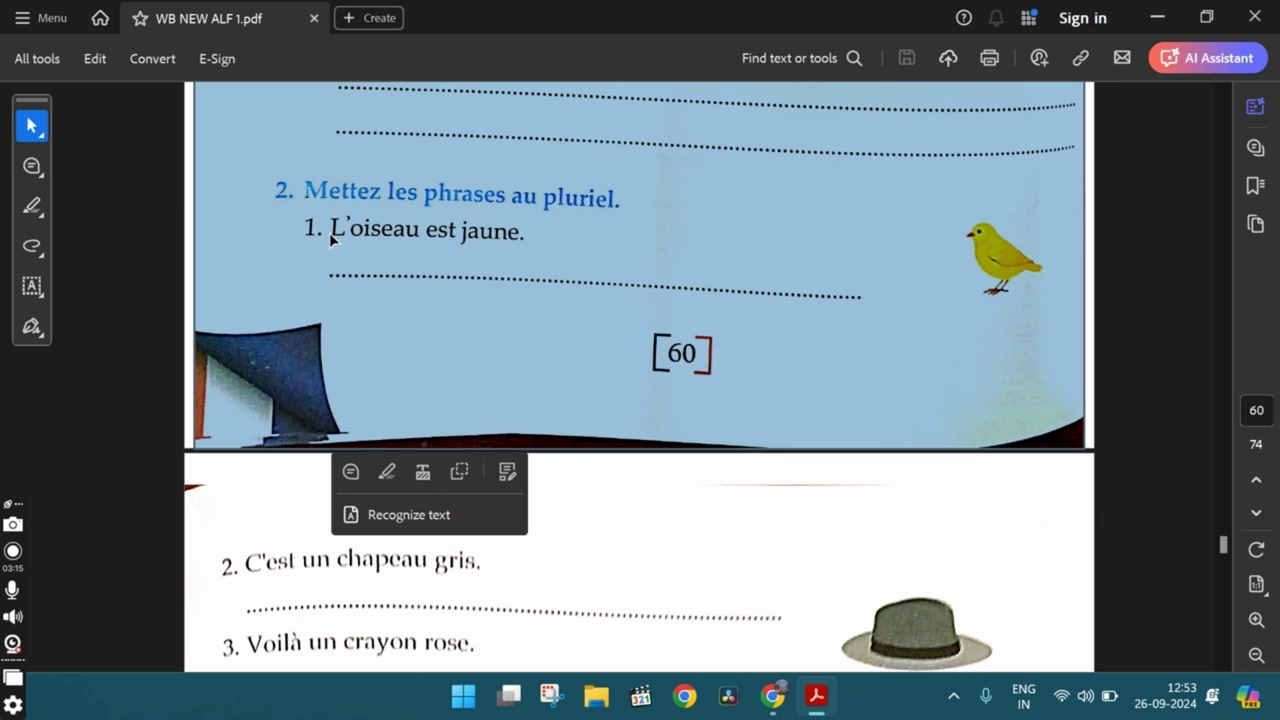
pyautogui.hotkey('alt', 'Tab')
pyautogui.scroll(-3, 331, 237)
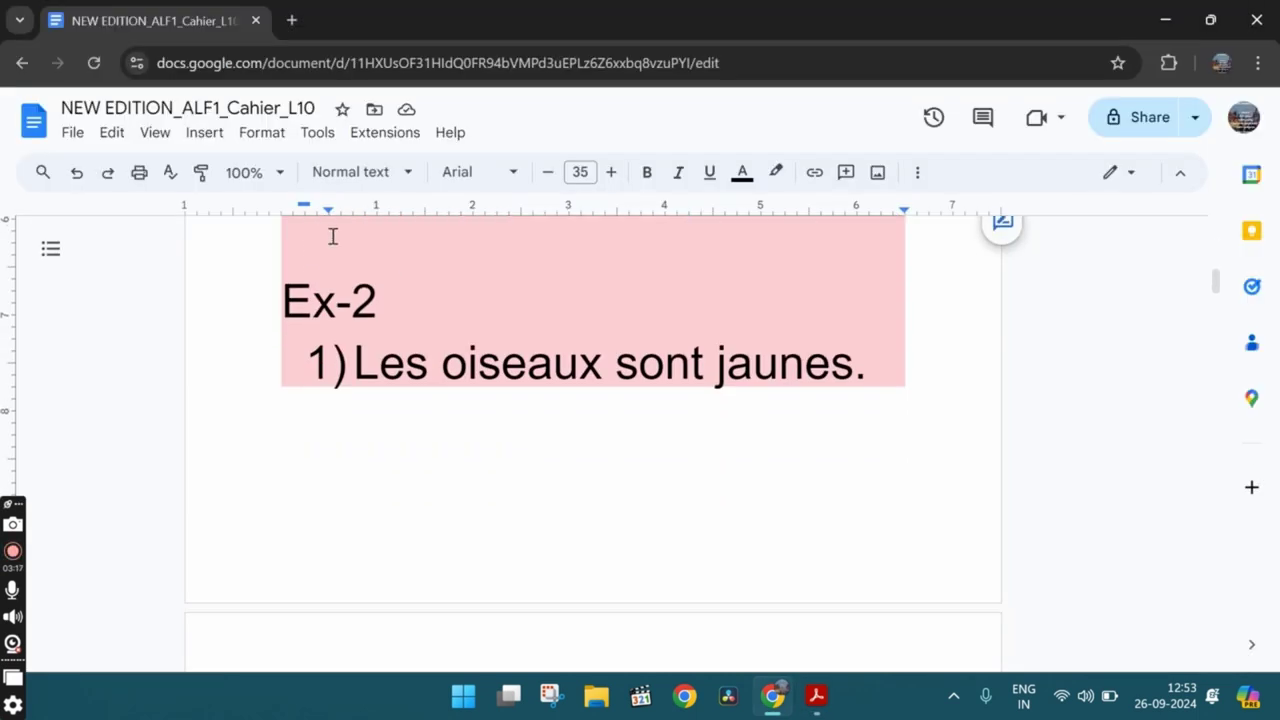
pyautogui.moveTo(354, 337); pyautogui.dragTo(735, 378)
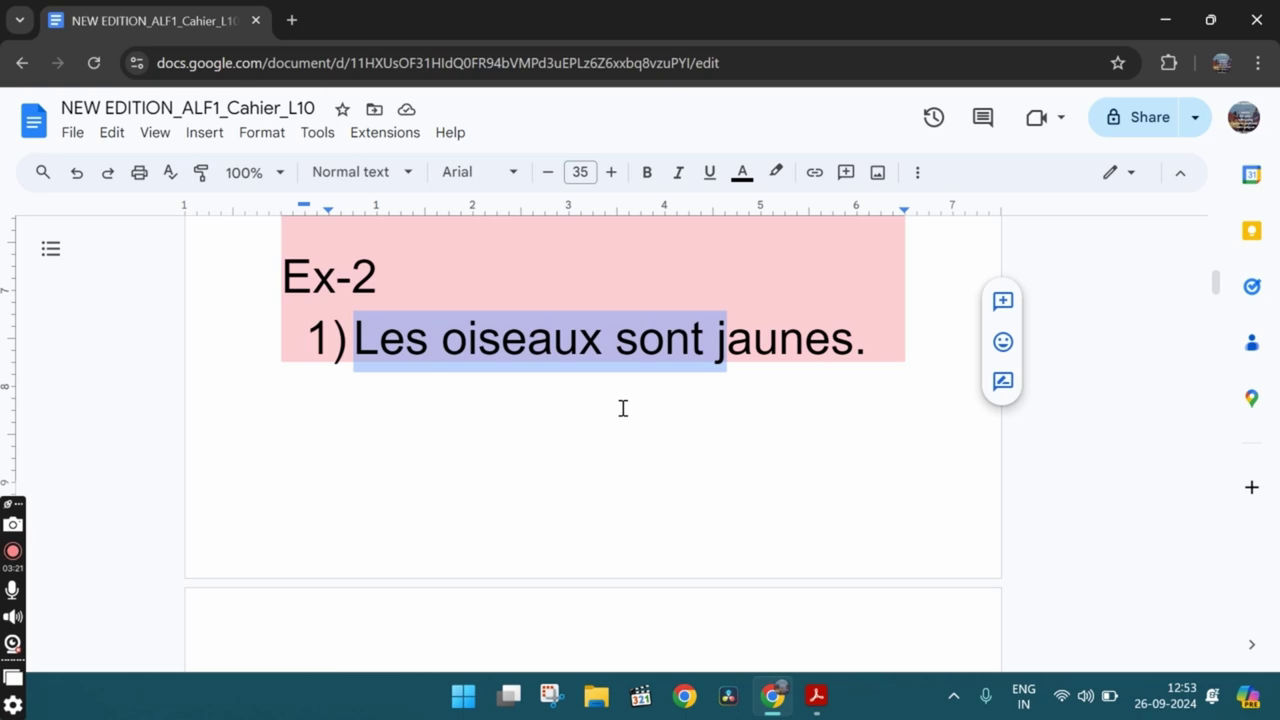
pyautogui.hotkey('alt', 'Tab')
pyautogui.scroll(-3, 619, 404)
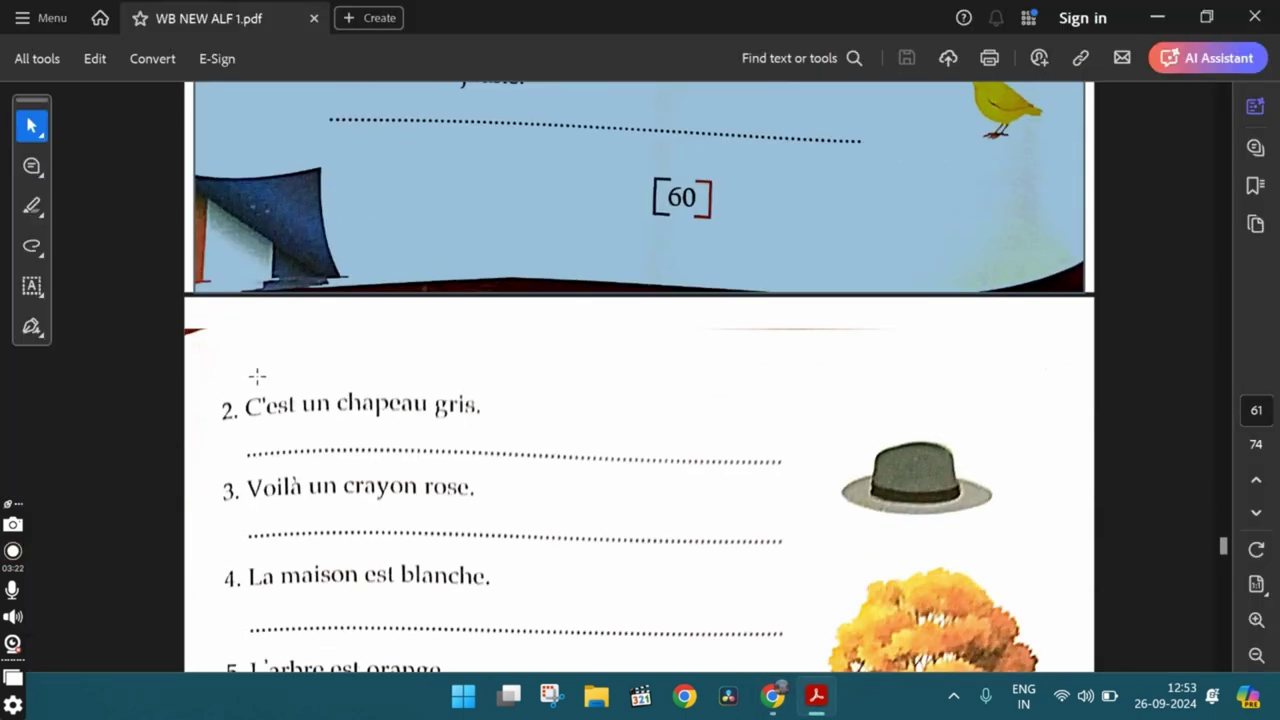
pyautogui.moveTo(245, 402); pyautogui.dragTo(485, 432)
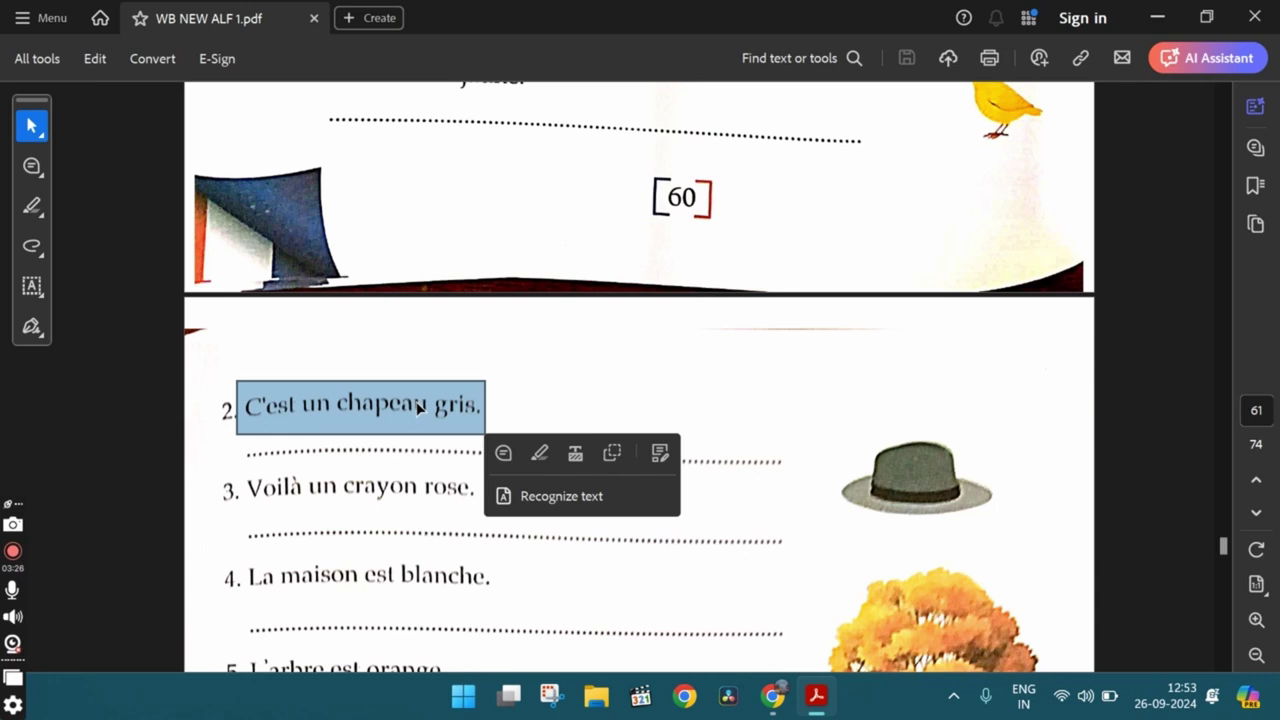
pyautogui.hotkey('alt', 'Tab')
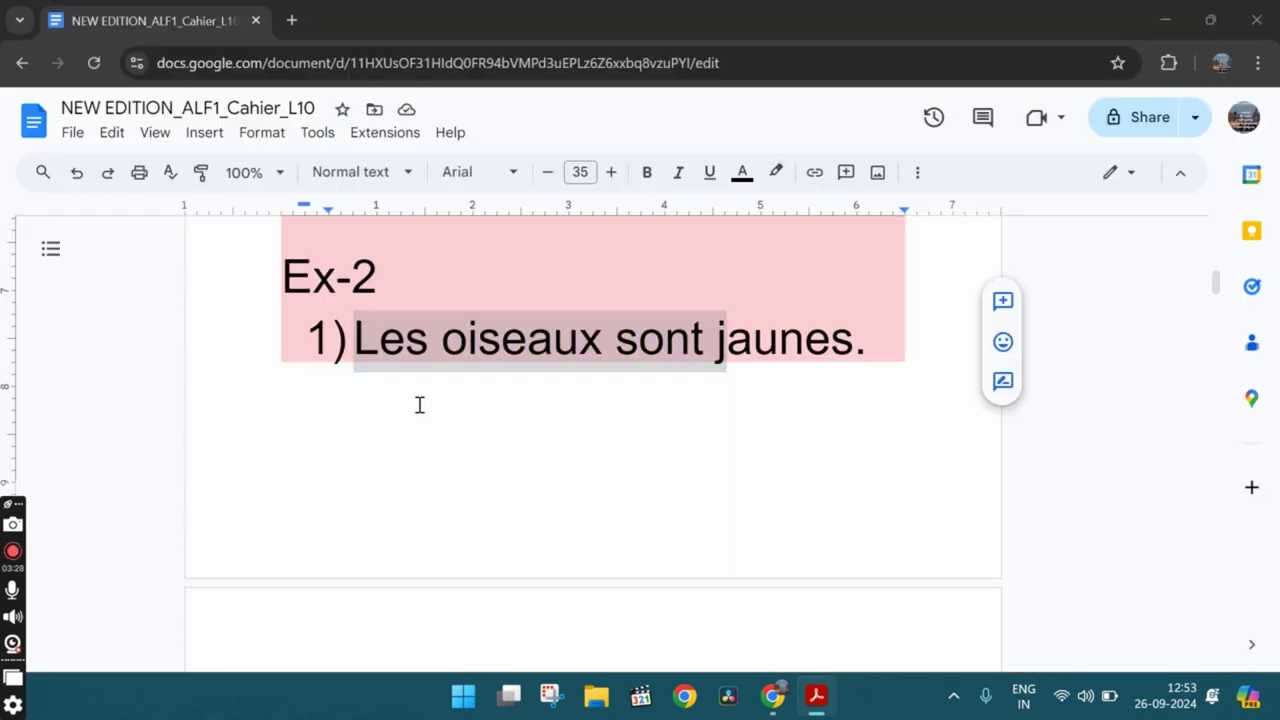
pyautogui.scroll(-5, 418, 404)
pyautogui.moveTo(362, 417); pyautogui.dragTo(500, 491)
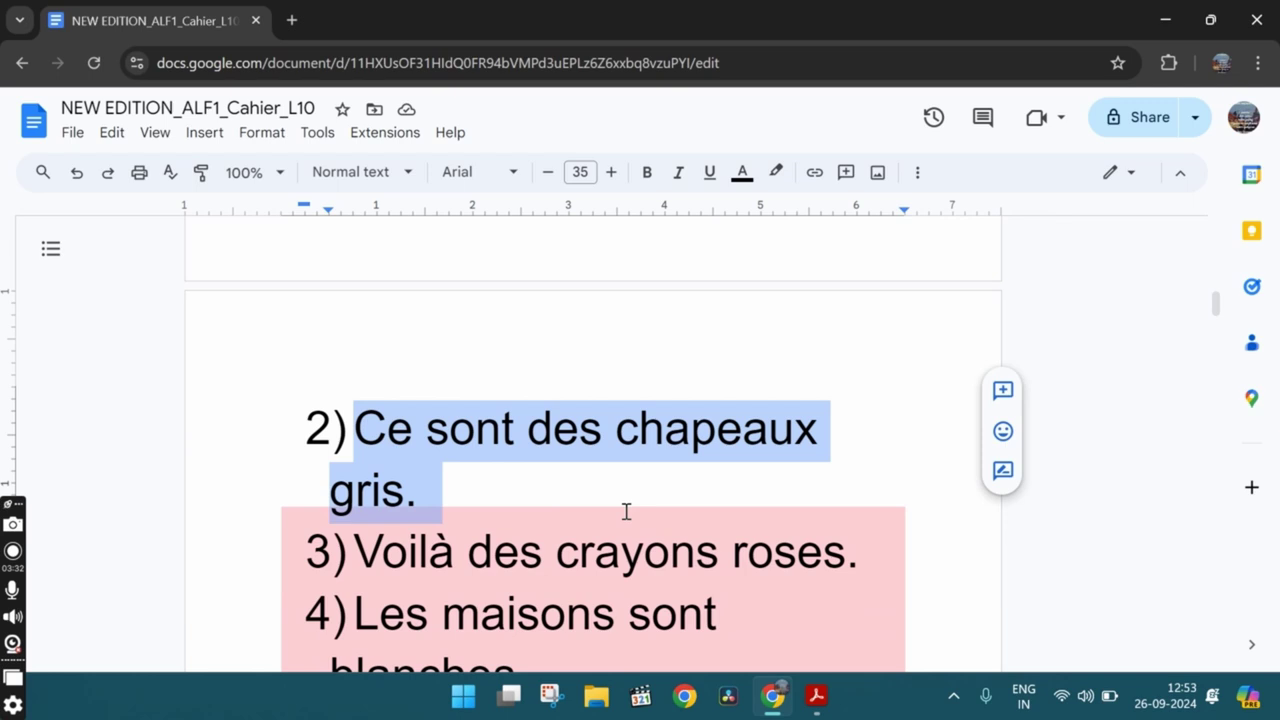
pyautogui.hotkey('alt', 'Tab')
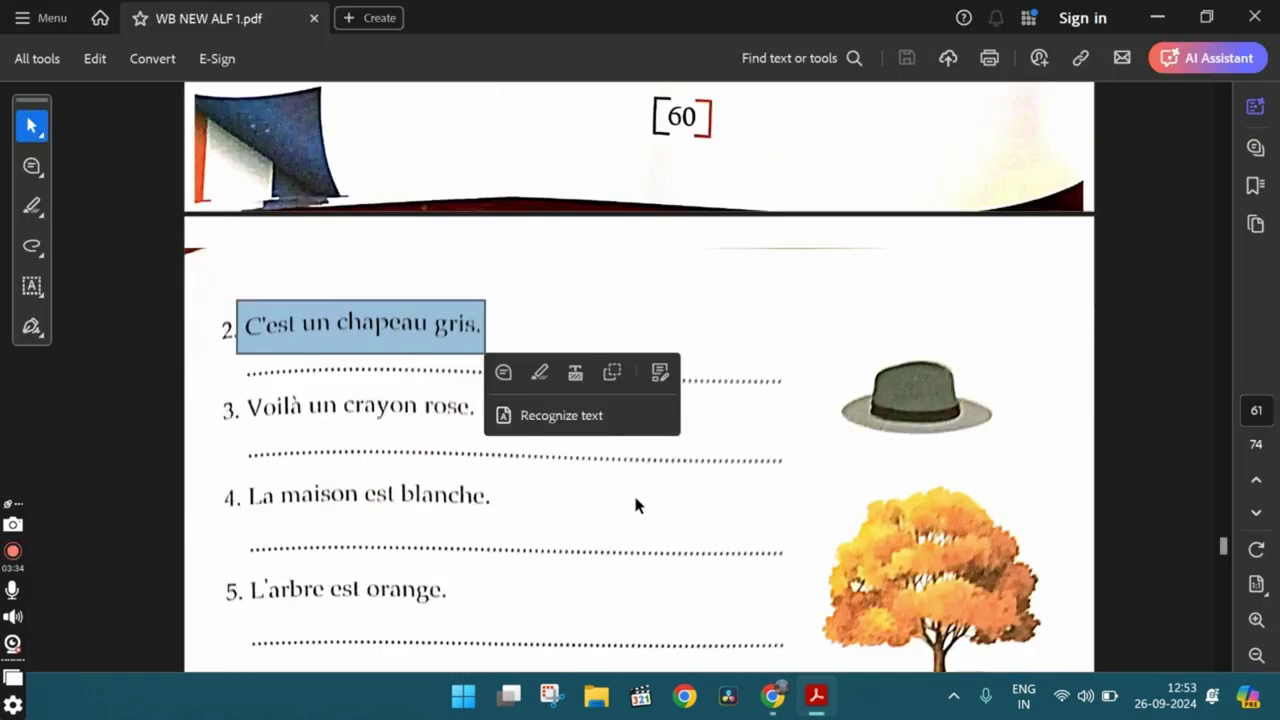
pyautogui.scroll(-1, 634, 500)
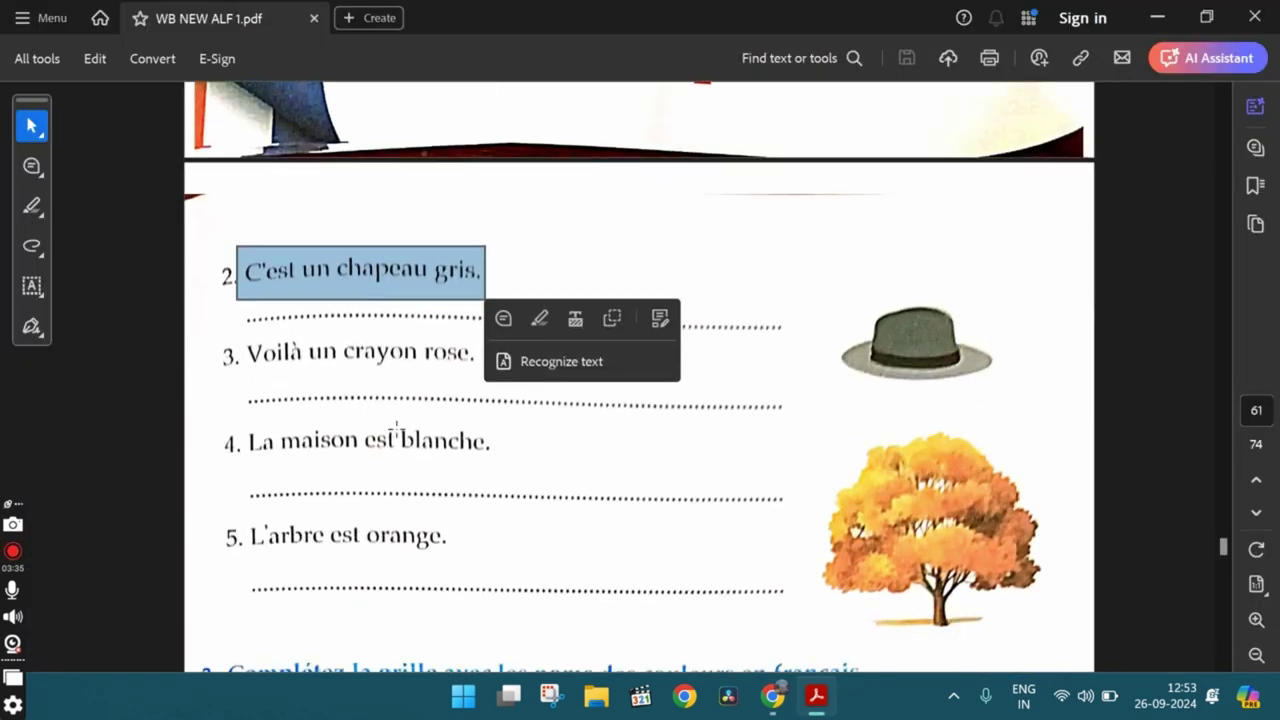
pyautogui.click(268, 352)
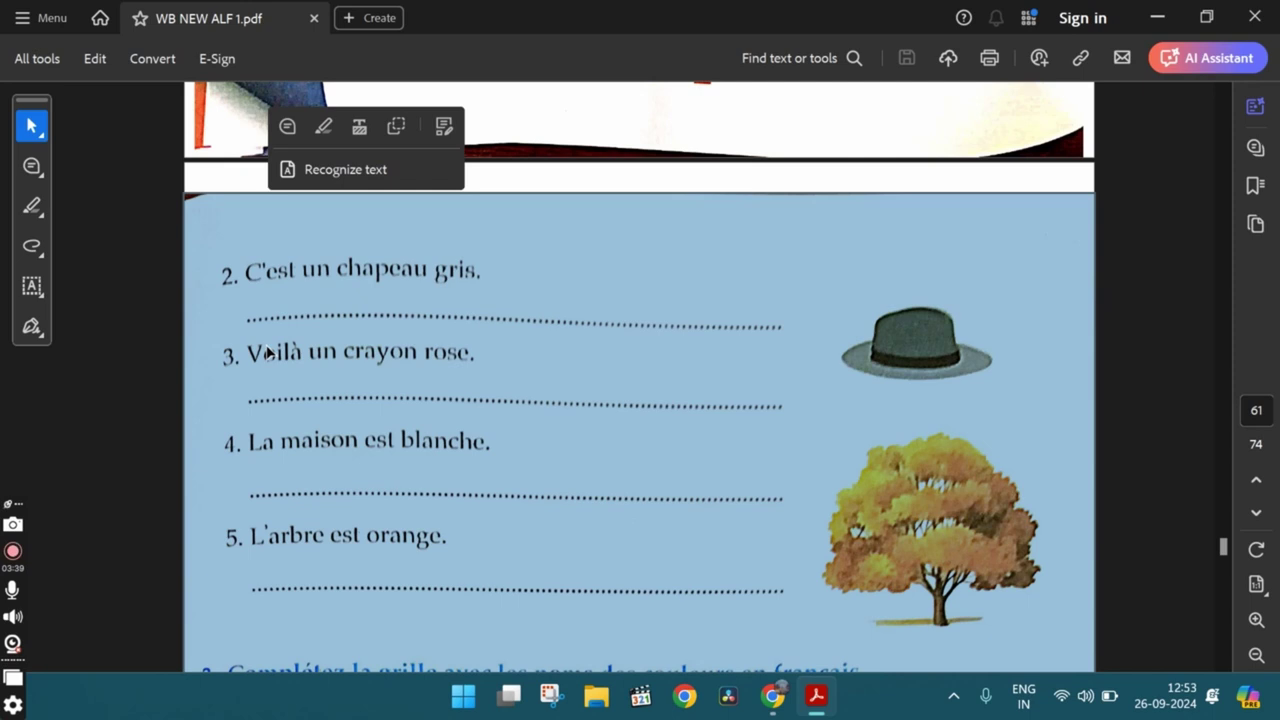
pyautogui.press('Escape')
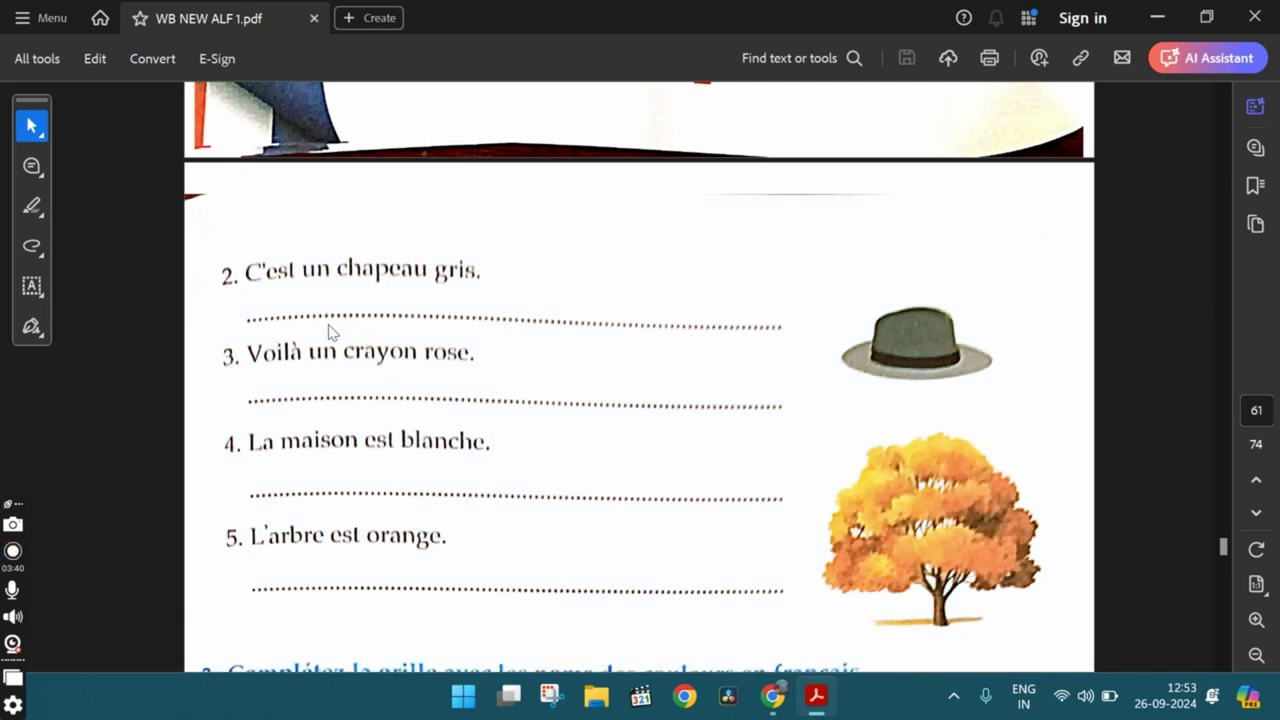
pyautogui.hotkey('alt', 'Tab')
pyautogui.click(366, 548)
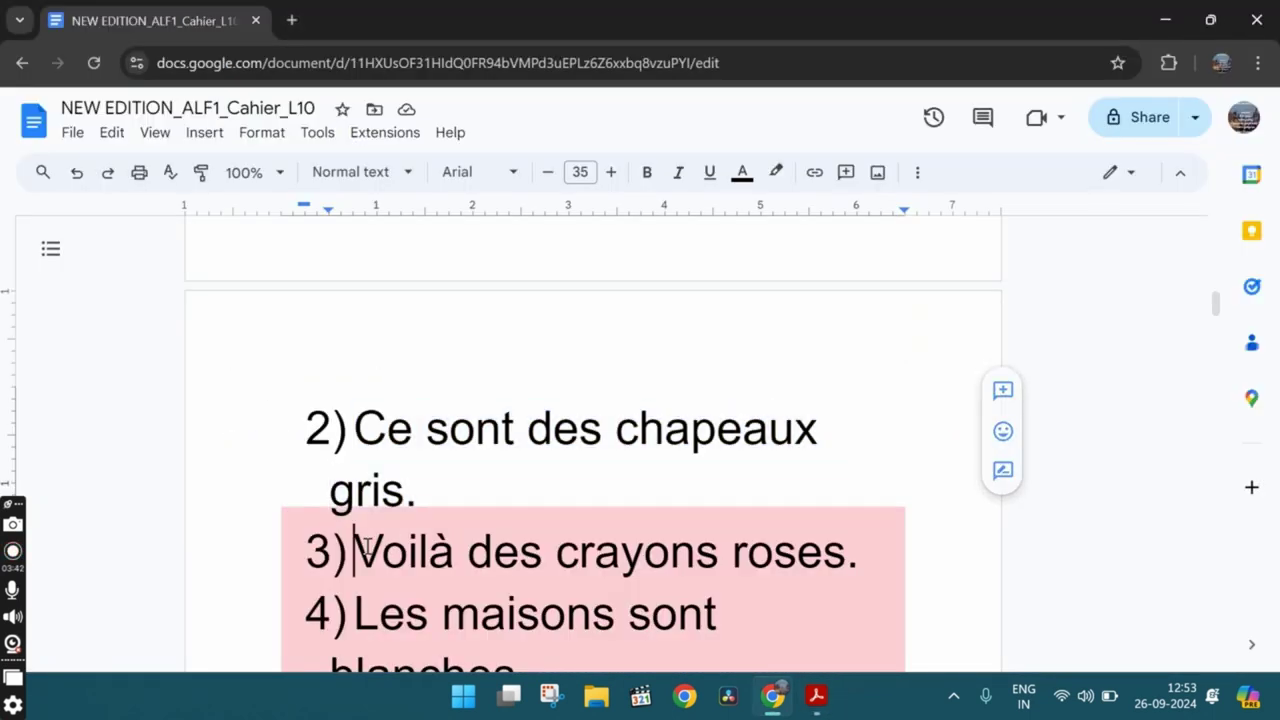
pyautogui.moveTo(366, 548); pyautogui.dragTo(877, 530)
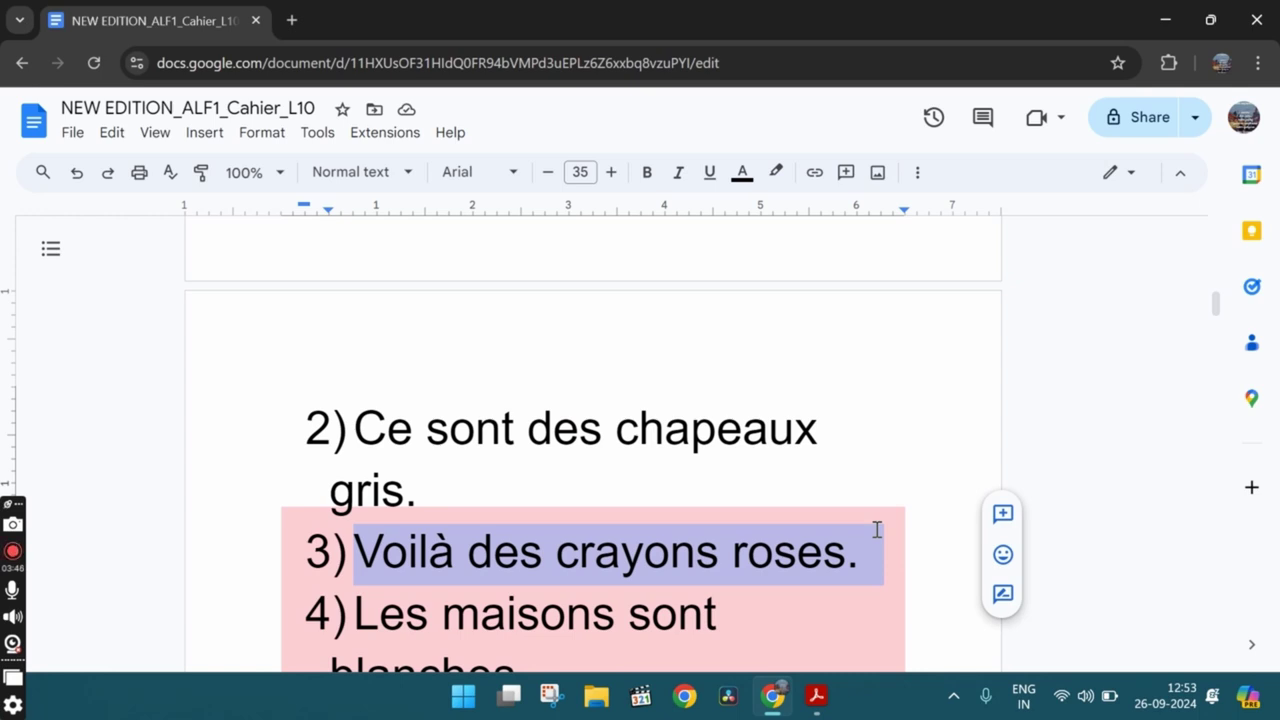
pyautogui.hotkey('alt', 'Tab')
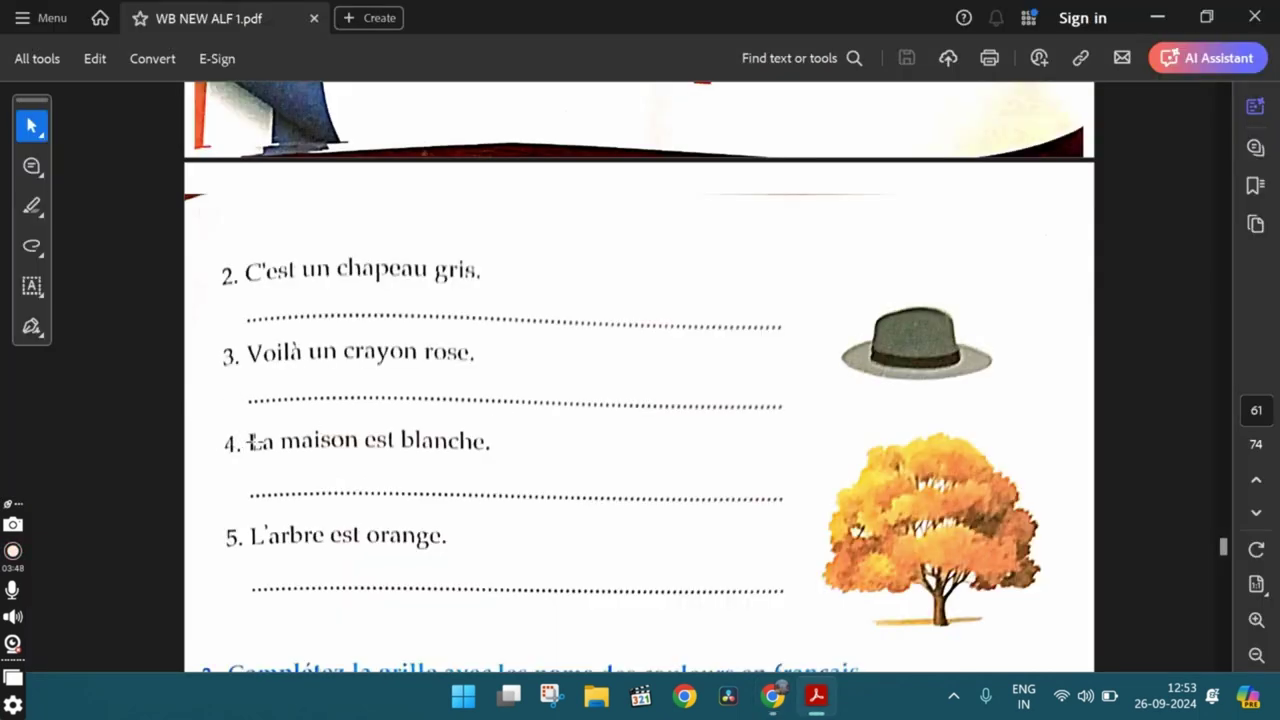
# - Compare workbook sentence 'La maison est blanche.' with answer 4 'Les maisons sont blanches.'
pyautogui.moveTo(247, 421); pyautogui.dragTo(497, 466)
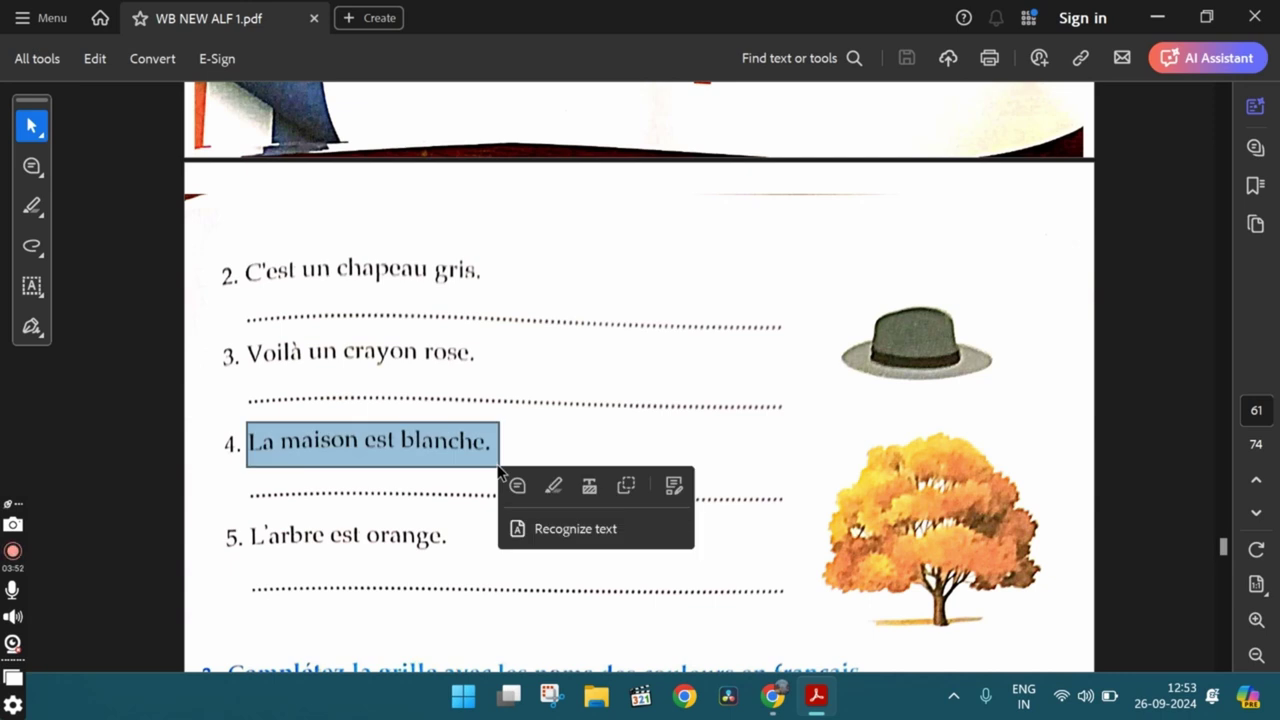
pyautogui.hotkey('alt', 'Tab')
pyautogui.scroll(-2, 500, 466)
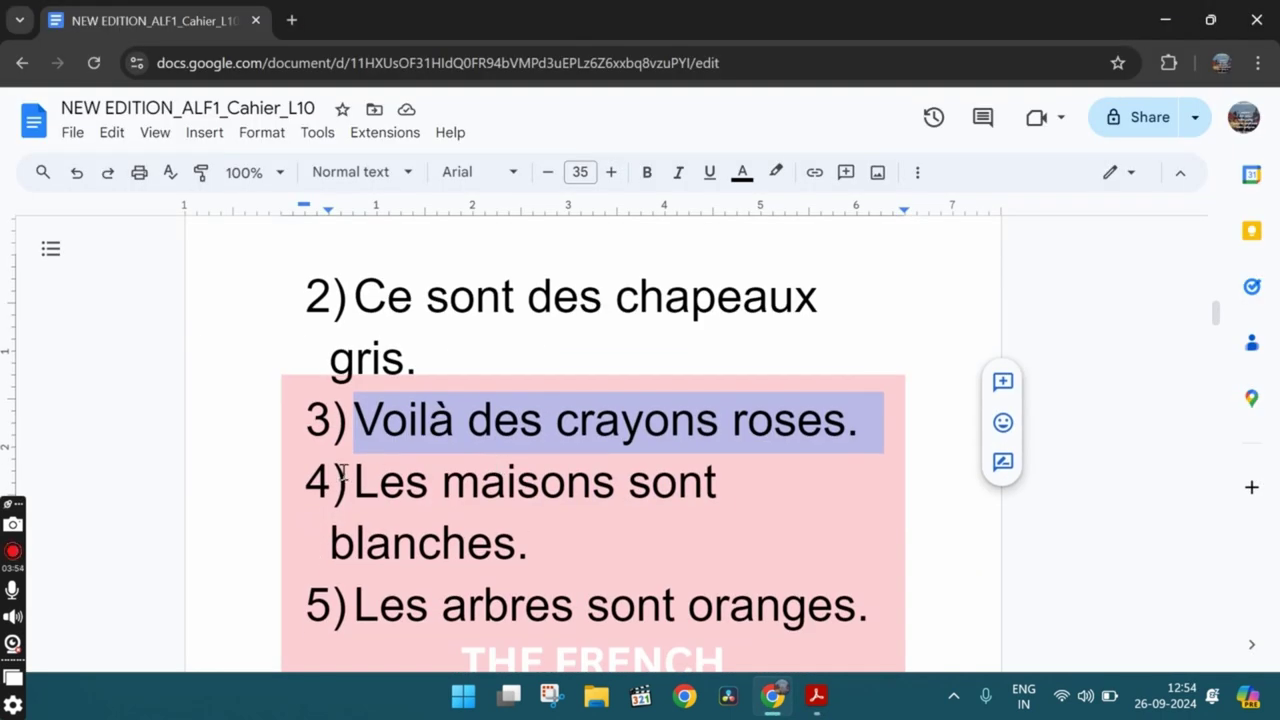
pyautogui.moveTo(343, 474); pyautogui.dragTo(539, 543)
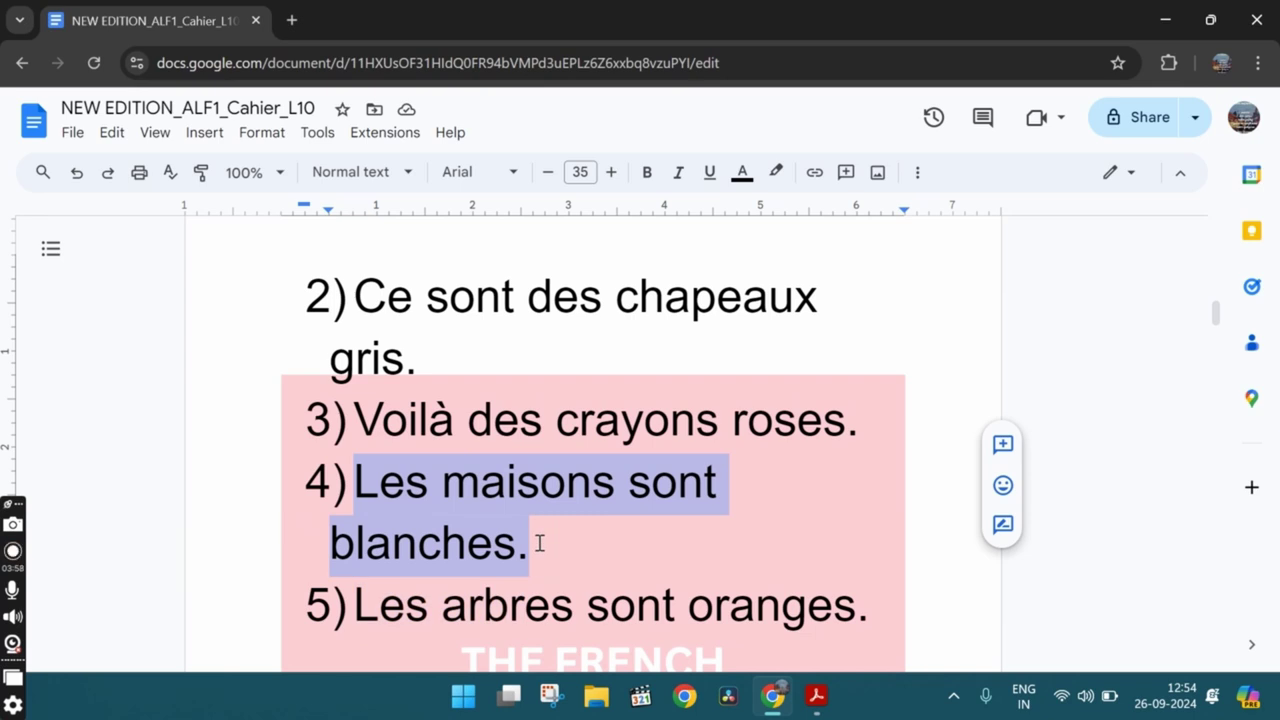
# - Look over the rest of the workbook page, then scroll the answer sheet down to answer 5
pyautogui.hotkey('alt', 'Tab')
pyautogui.scroll(-1, 537, 545)
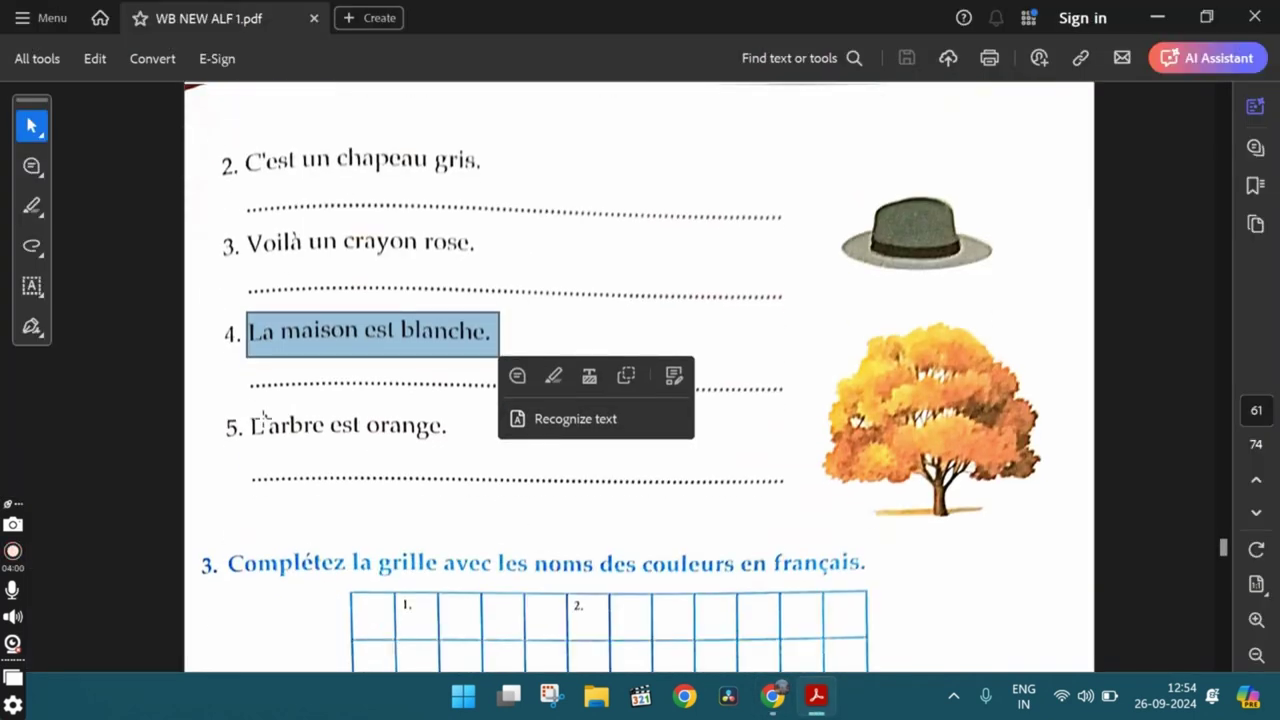
pyautogui.hotkey('ctrl', 'a')
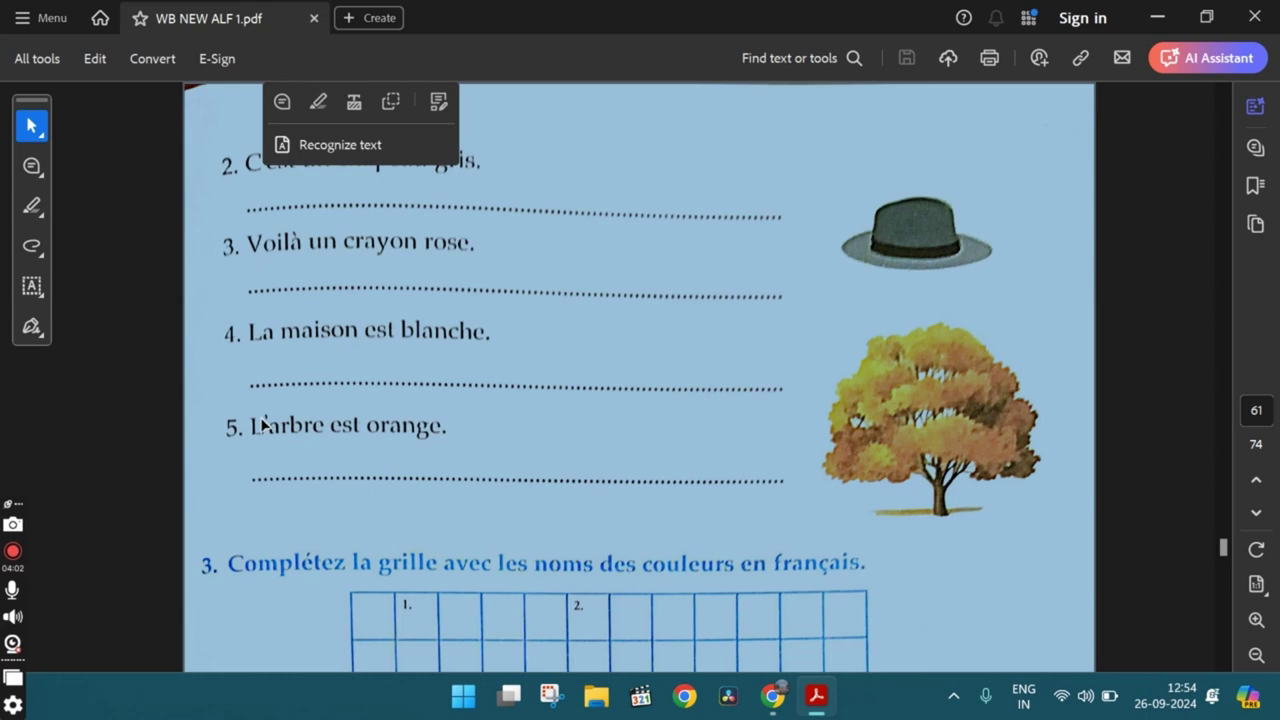
pyautogui.click(814, 360)
pyautogui.hotkey('alt', 'Tab')
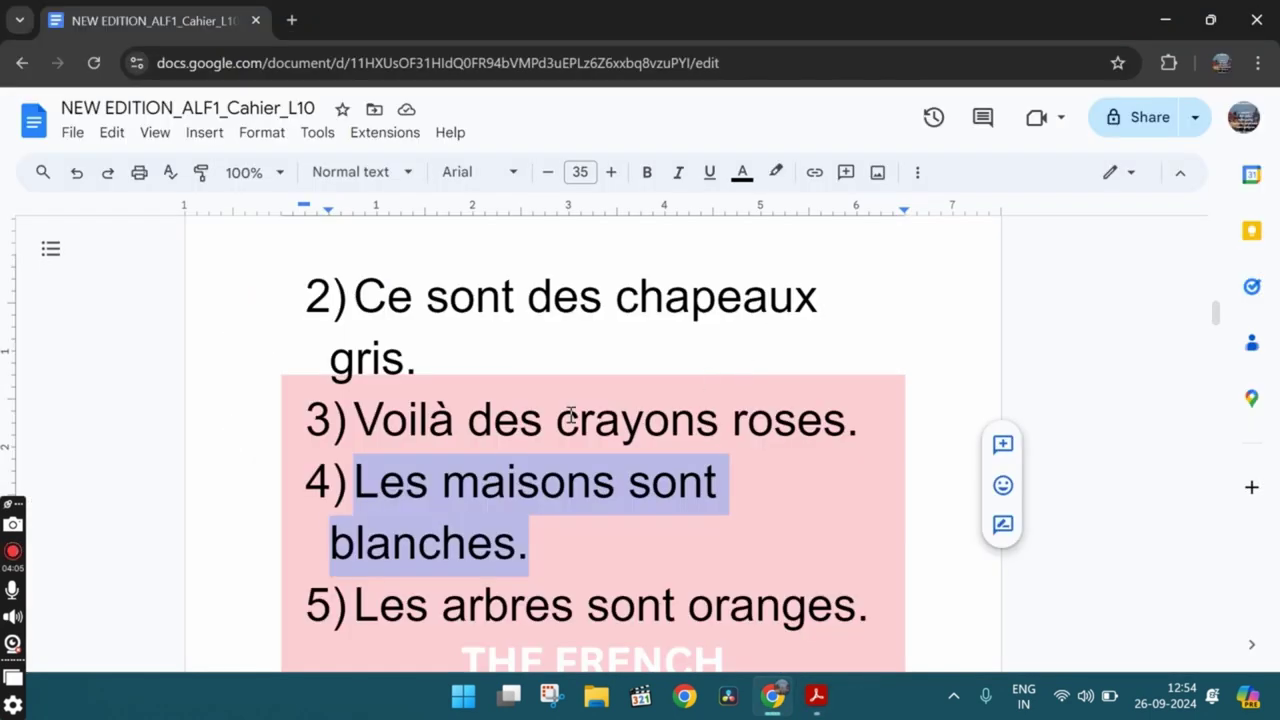
pyautogui.scroll(-3, 451, 449)
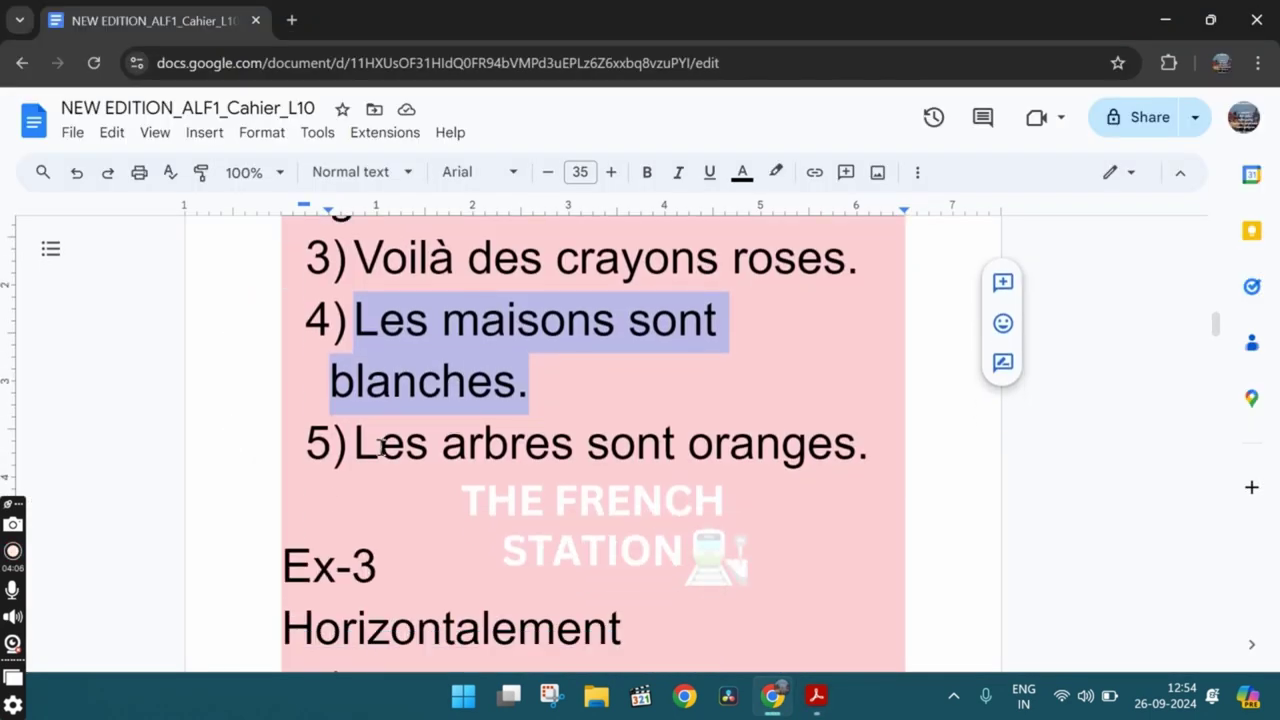
# - Delete the s from 'oranges' so answer 5 reads 'Les arbres sont orange.', rechecking the workbook
pyautogui.click(857, 440)
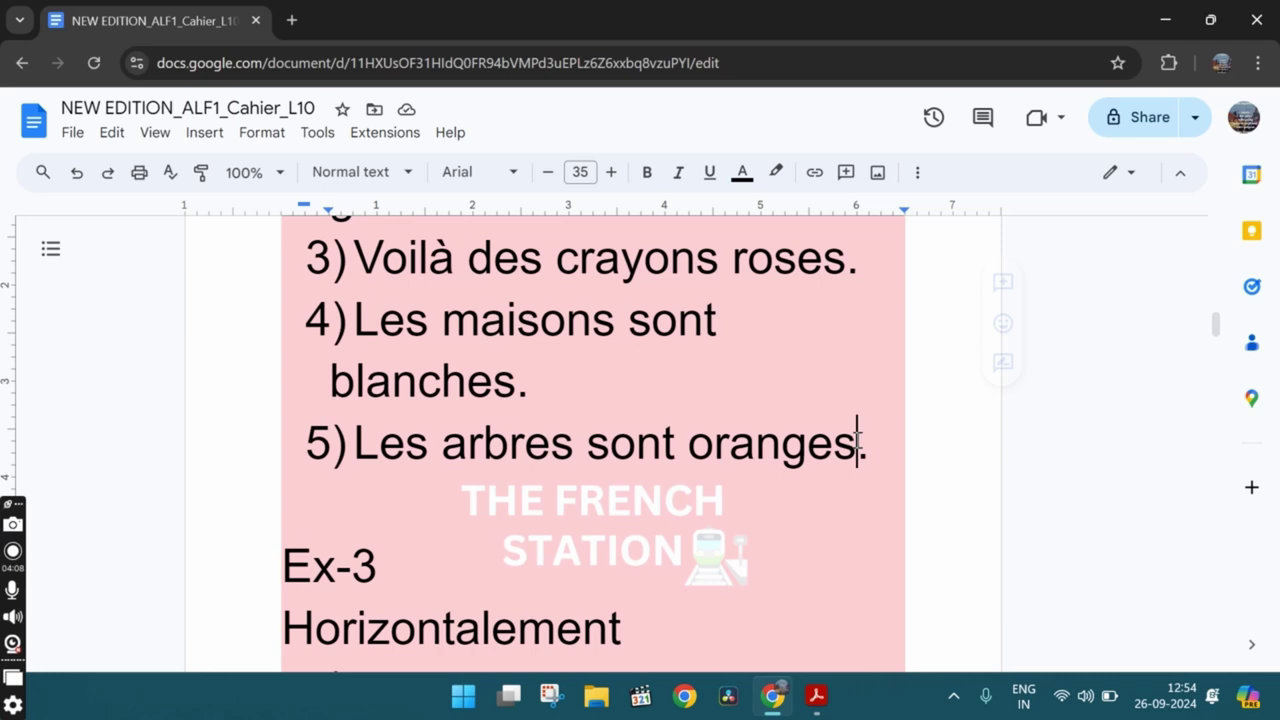
pyautogui.press('BackSpace')
pyautogui.hotkey('alt', 'Tab')
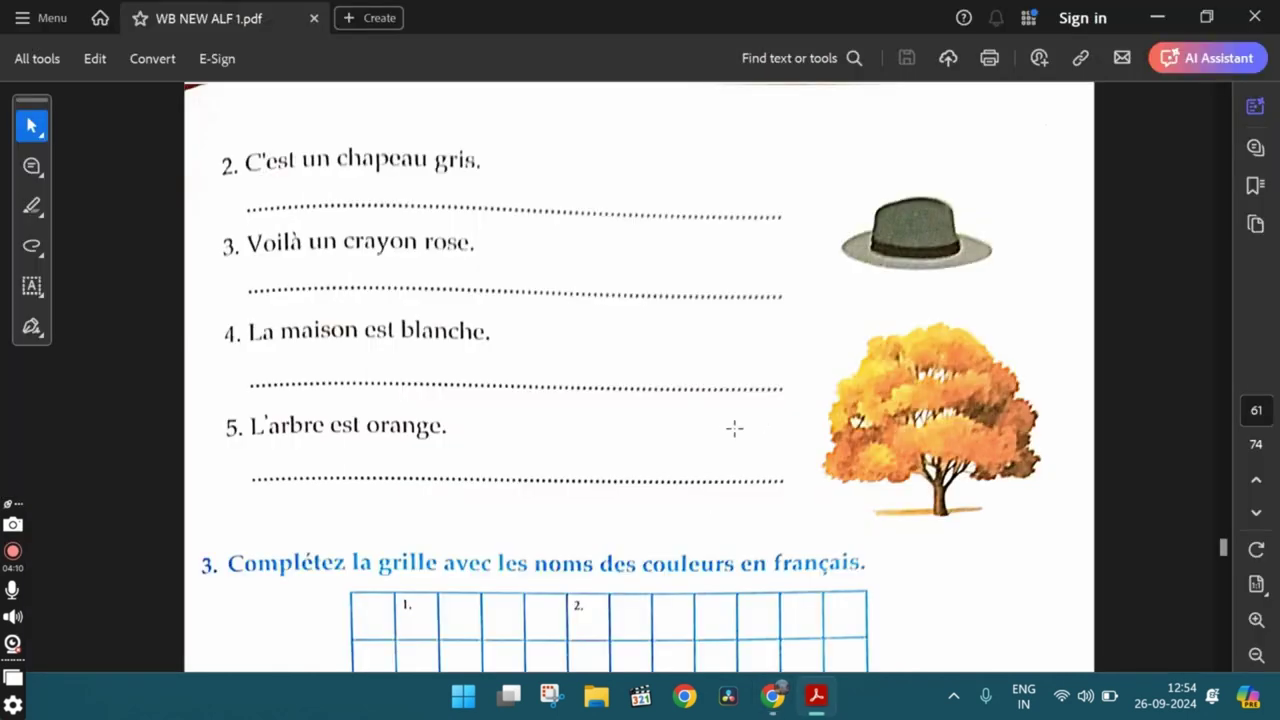
pyautogui.hotkey('alt', 'Tab')
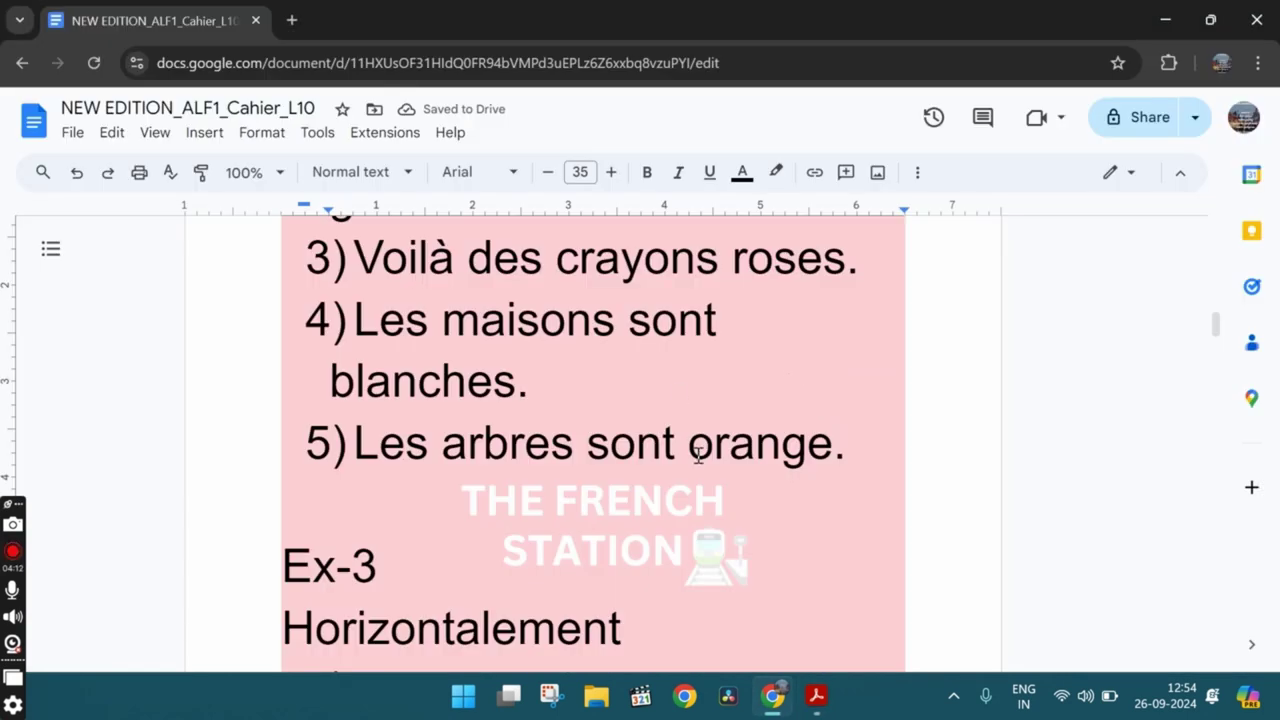
pyautogui.moveTo(698, 453); pyautogui.dragTo(833, 451)
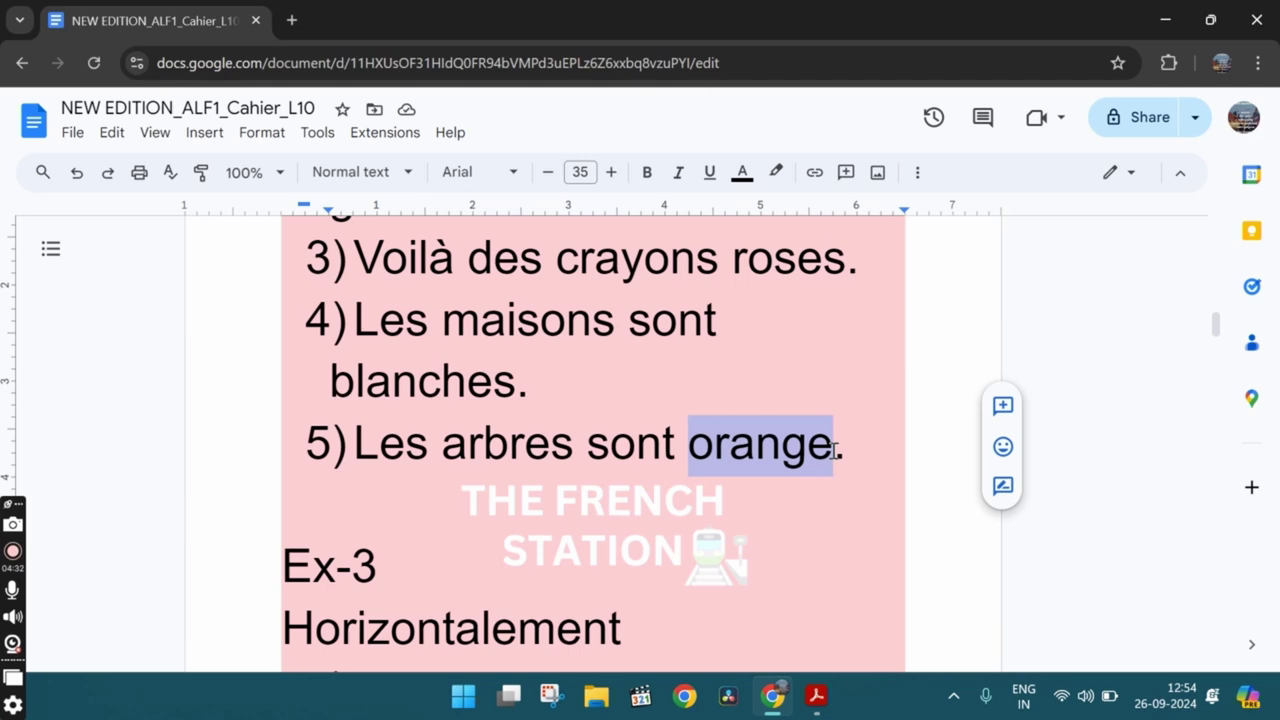
pyautogui.click(690, 450)
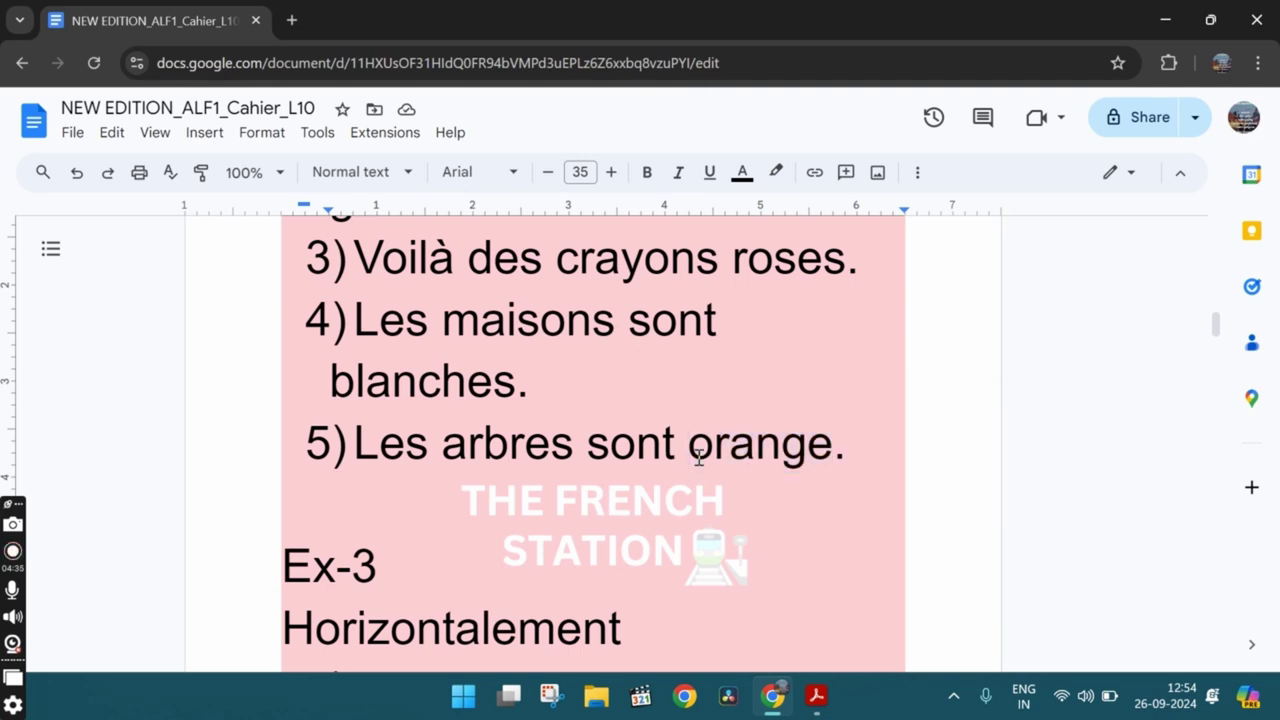
pyautogui.doubleClick(698, 456)
pyautogui.click(757, 527)
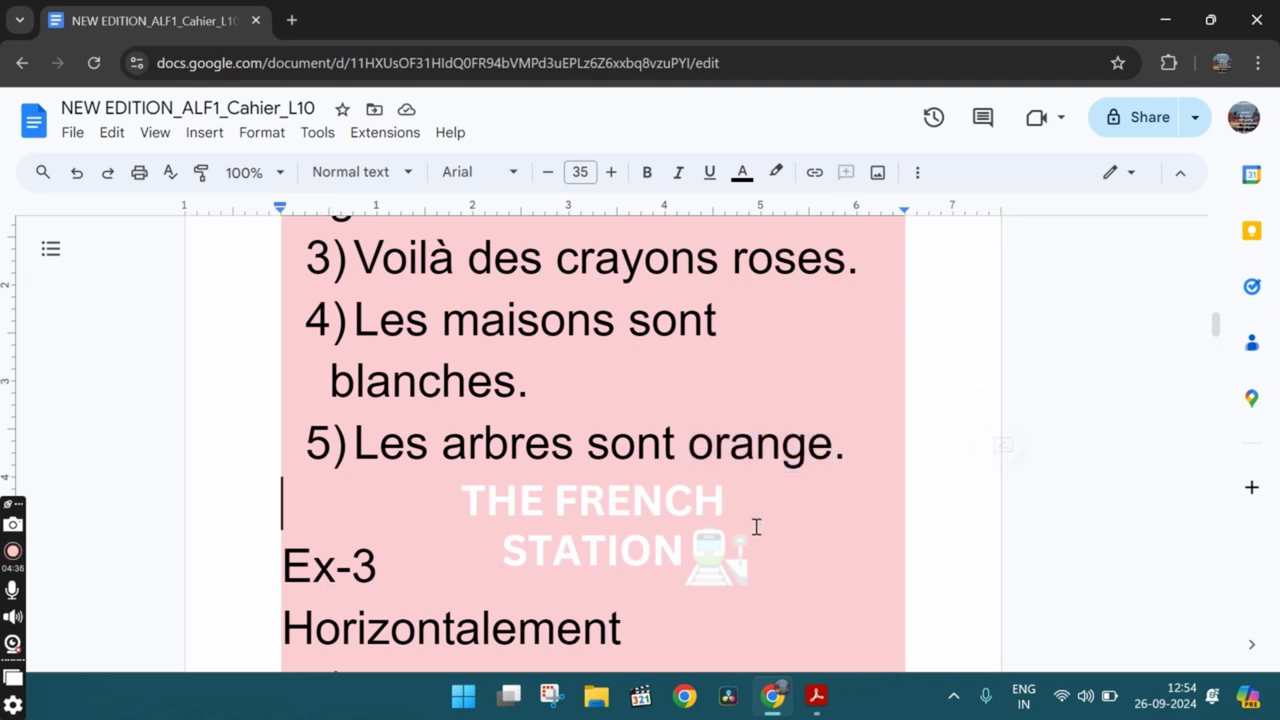
pyautogui.hotkey('alt', 'Tab')
# - Scroll past the Ex-3 colour grid to the Horizontalement and Verticalement clues and select the page
pyautogui.scroll(-5, 538, 540)
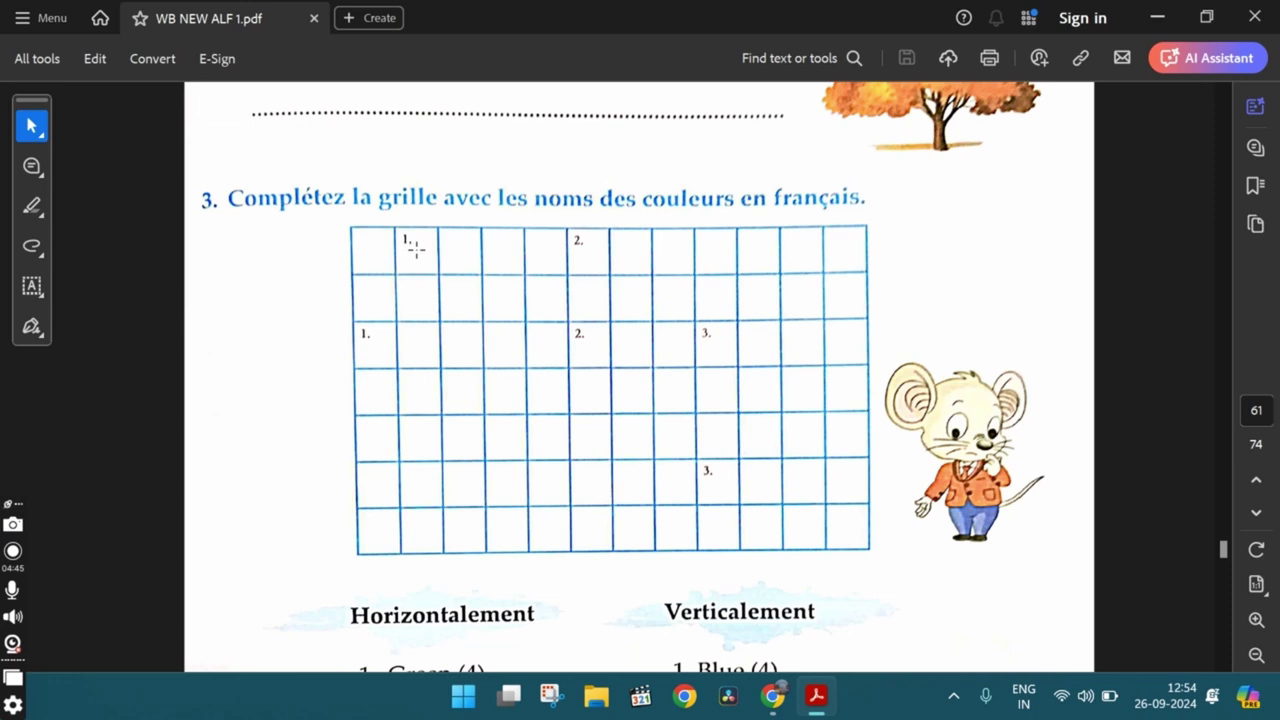
pyautogui.scroll(-2, 507, 554)
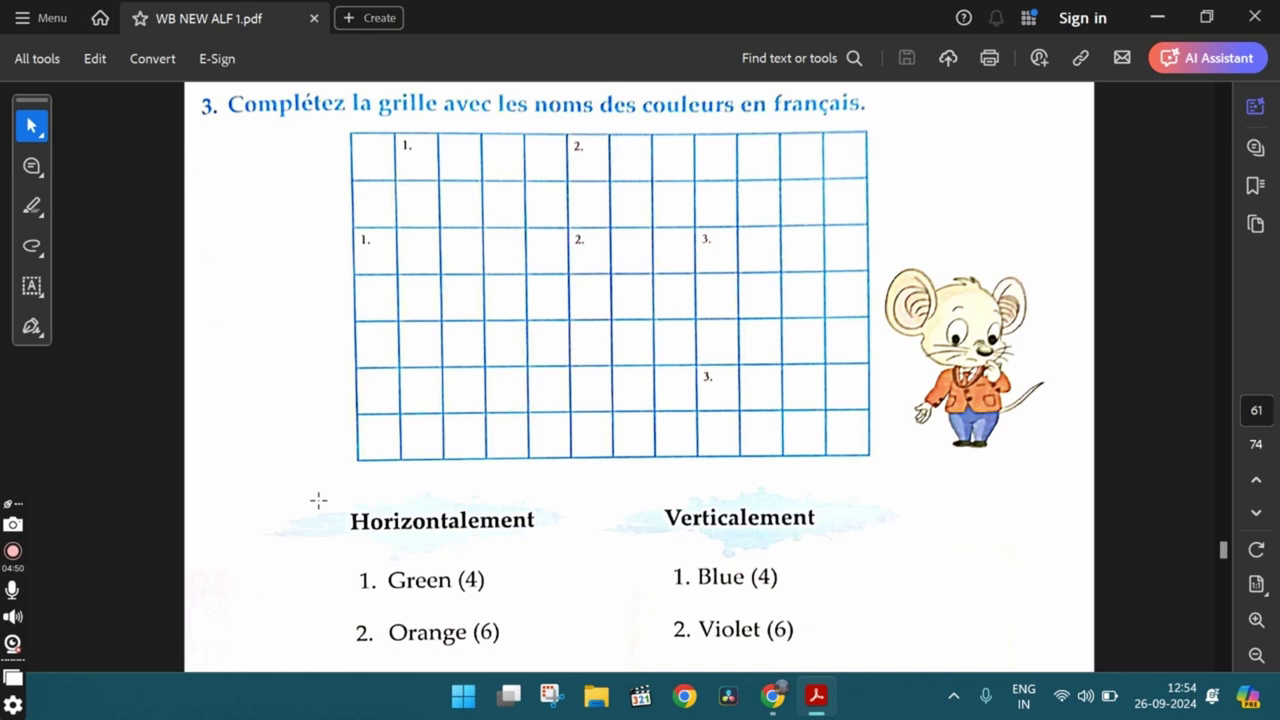
pyautogui.moveTo(318, 500); pyautogui.dragTo(595, 554)
pyautogui.scroll(-4, 594, 560)
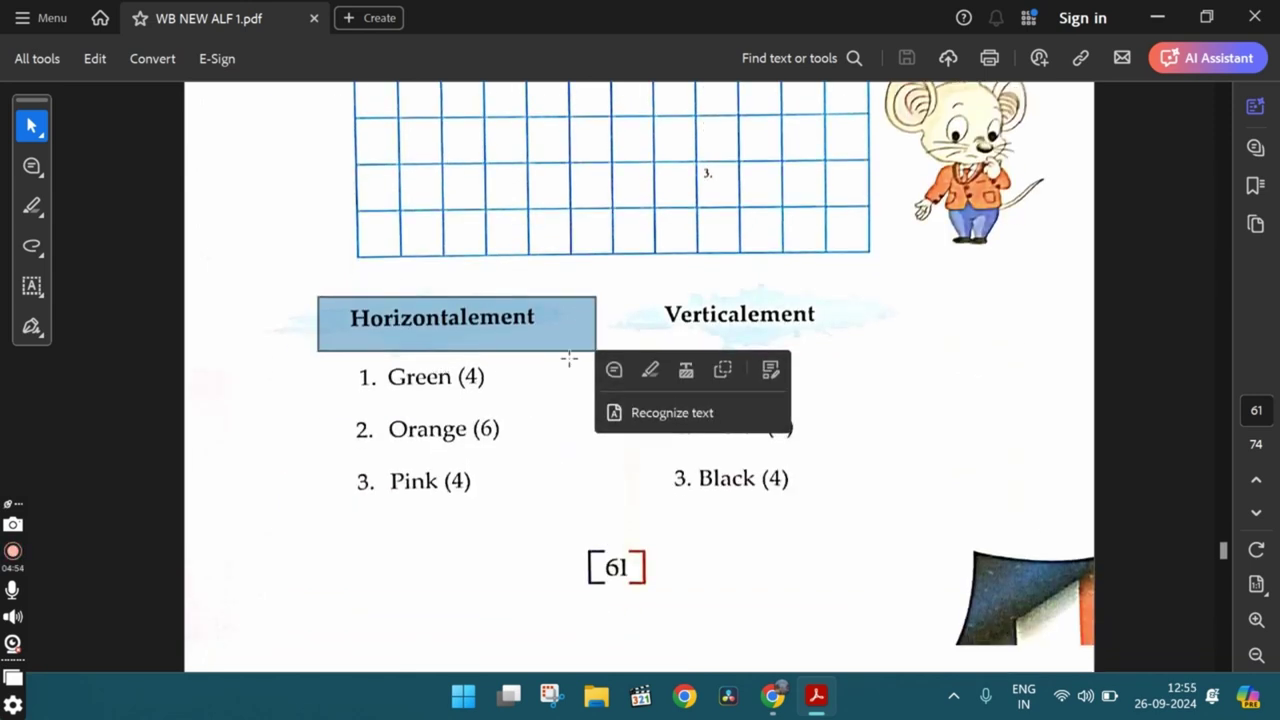
pyautogui.hotkey('ctrl', 'a')
# - Scroll to Ex-3 and compare the answer Orange with the workbook clue Orange
pyautogui.hotkey('alt', 'Tab')
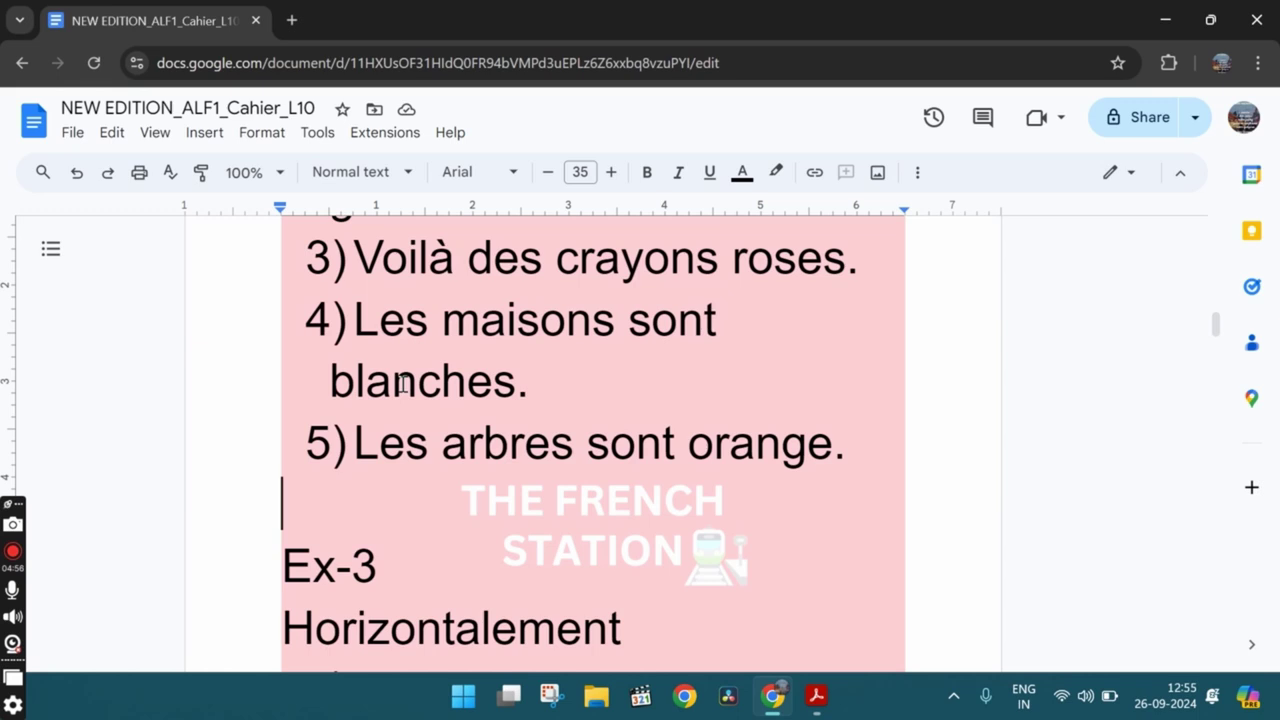
pyautogui.scroll(-4, 403, 383)
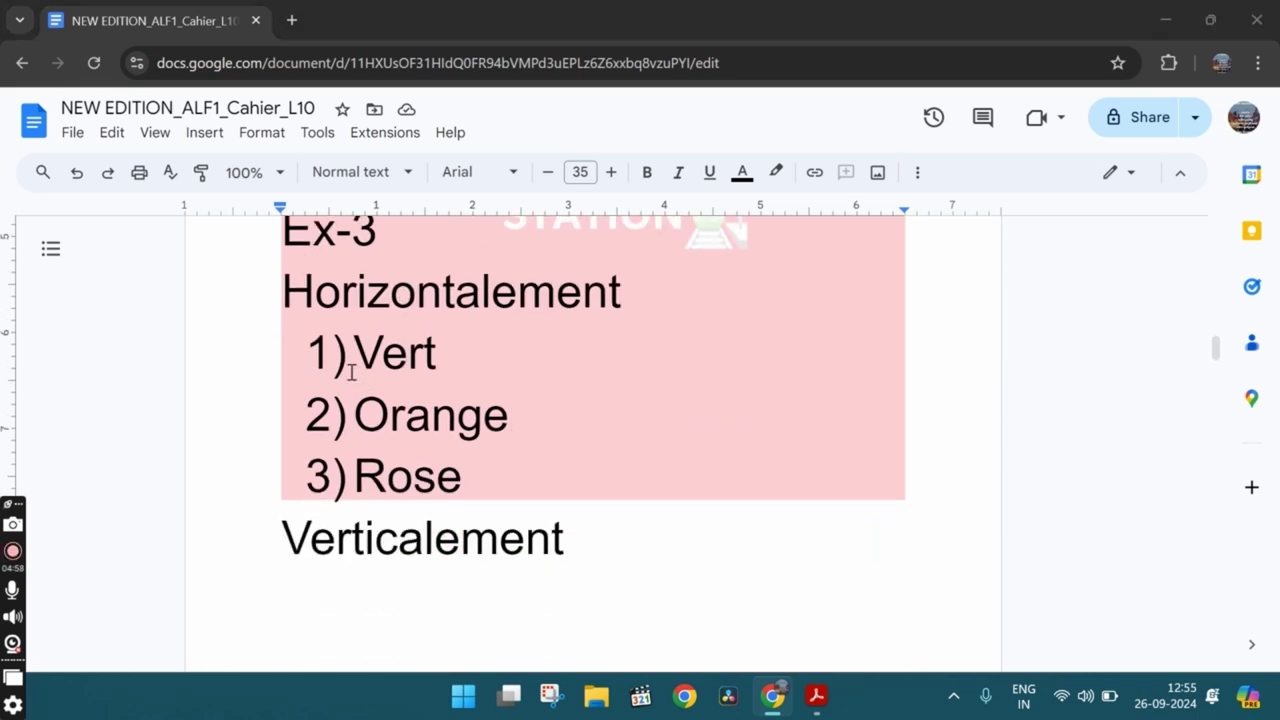
pyautogui.hotkey('alt', 'Tab')
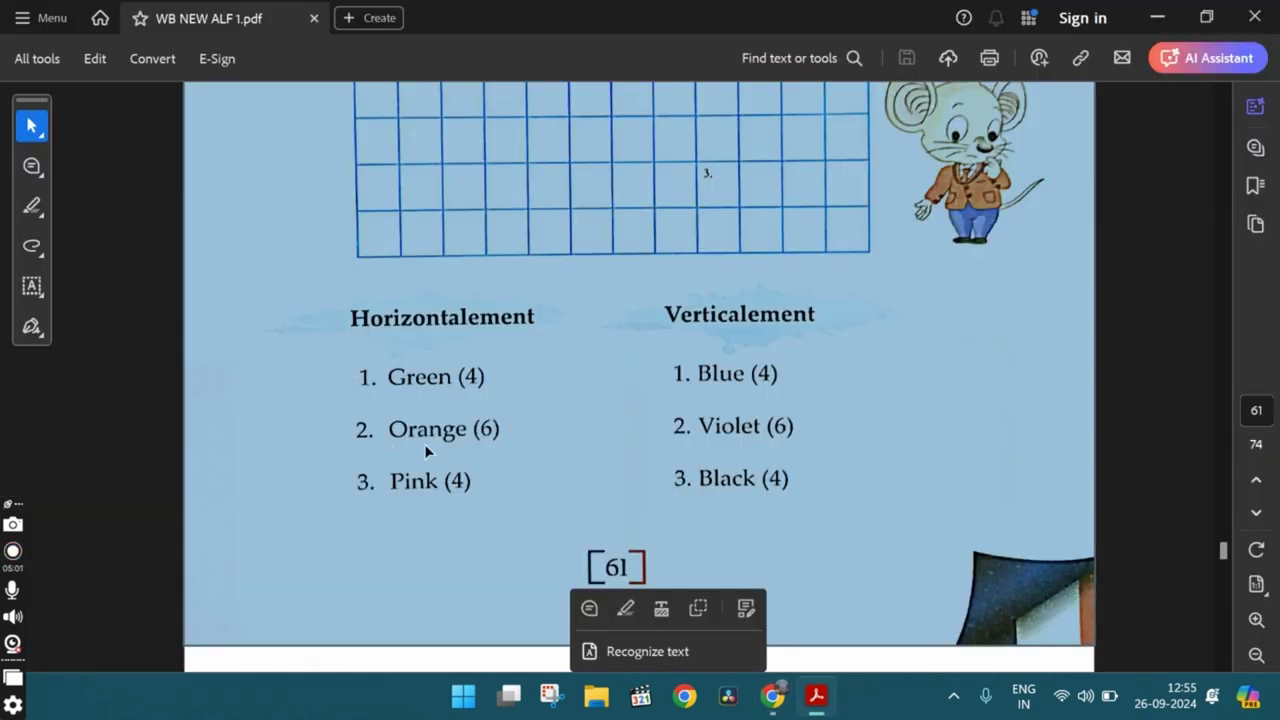
pyautogui.hotkey('alt', 'Tab')
pyautogui.click(362, 420)
pyautogui.moveTo(362, 420); pyautogui.dragTo(543, 437)
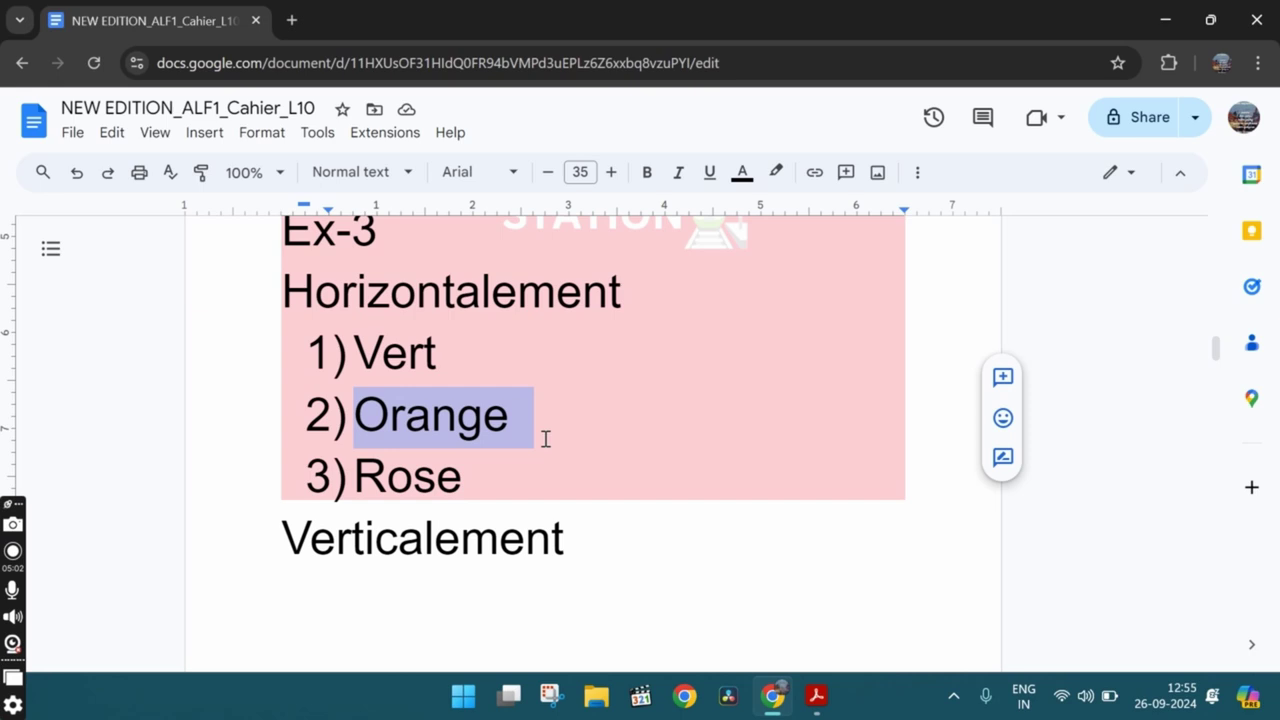
pyautogui.hotkey('alt', 'Tab')
# - Check the answers Rose and Vert against the workbook clues Pink and Green
pyautogui.hotkey('alt', 'Tab')
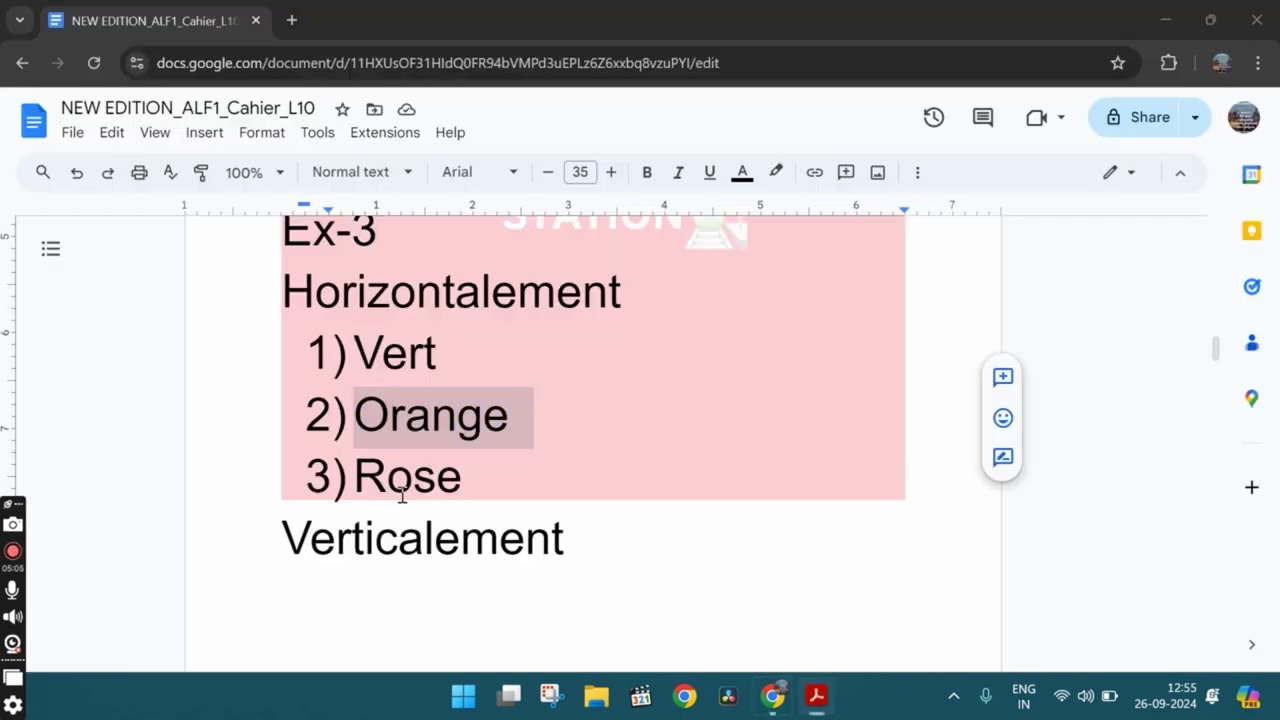
pyautogui.click(356, 476)
pyautogui.moveTo(356, 476); pyautogui.dragTo(480, 498)
pyautogui.hotkey('alt', 'Tab')
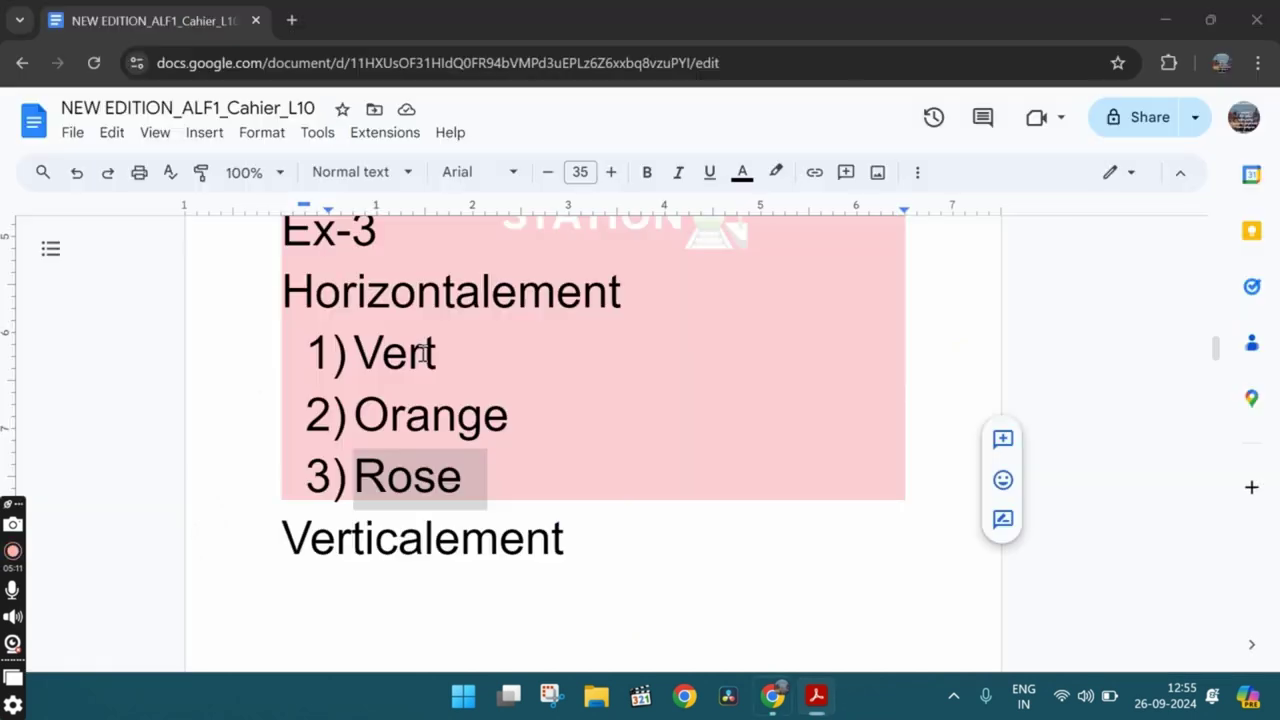
pyautogui.hotkey('alt', 'Tab')
pyautogui.moveTo(356, 352); pyautogui.dragTo(434, 348)
pyautogui.hotkey('alt', 'Tab')
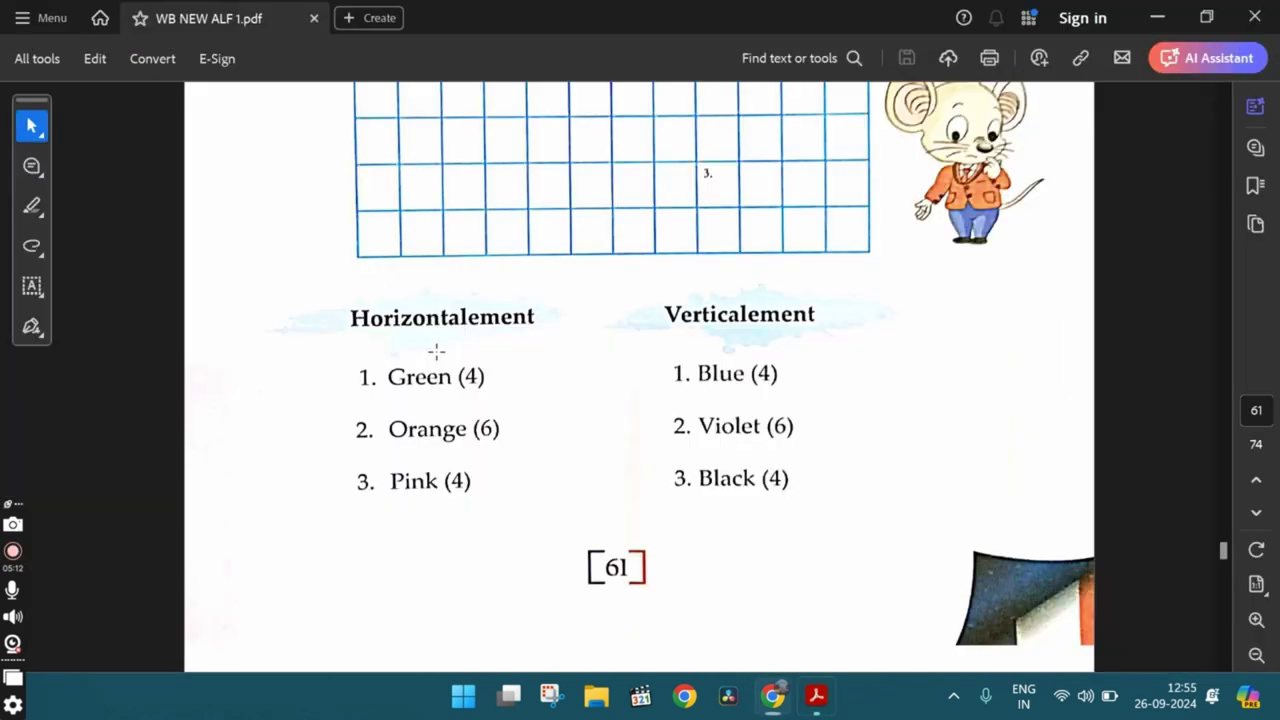
pyautogui.hotkey('alt', 'Tab')
pyautogui.hotkey('alt', 'Tab')
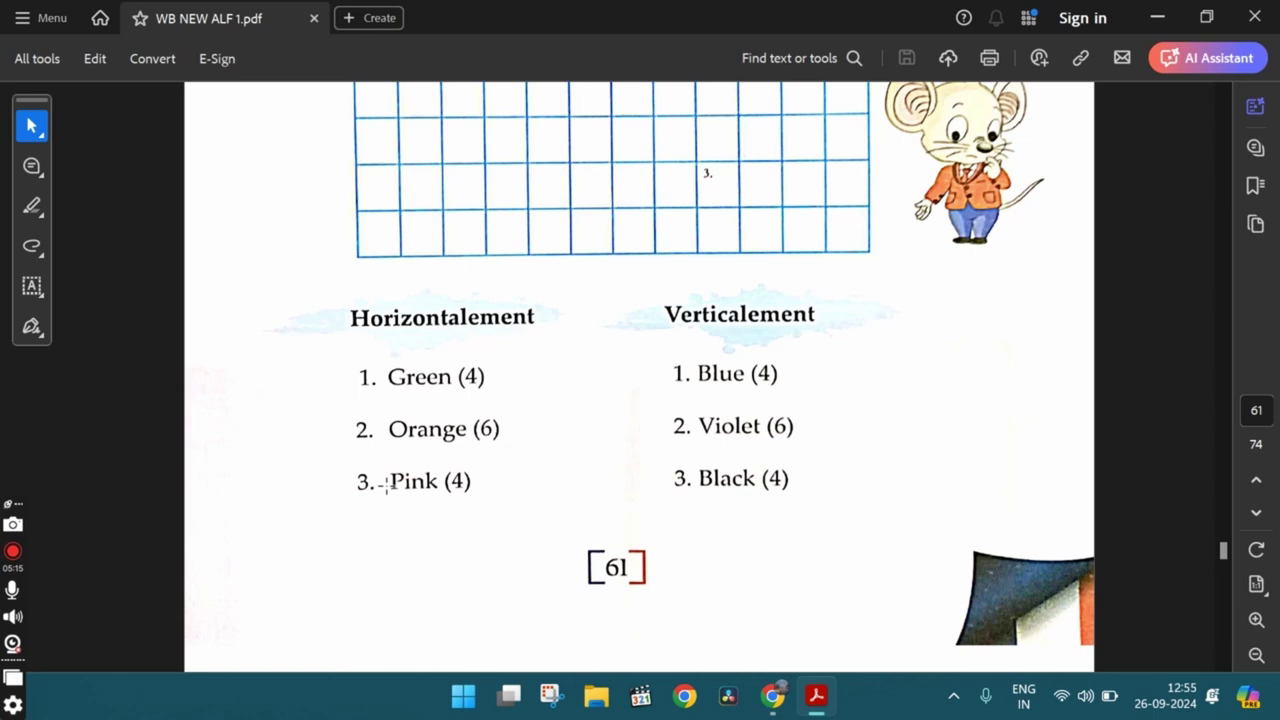
pyautogui.hotkey('alt', 'Tab')
pyautogui.click(392, 476)
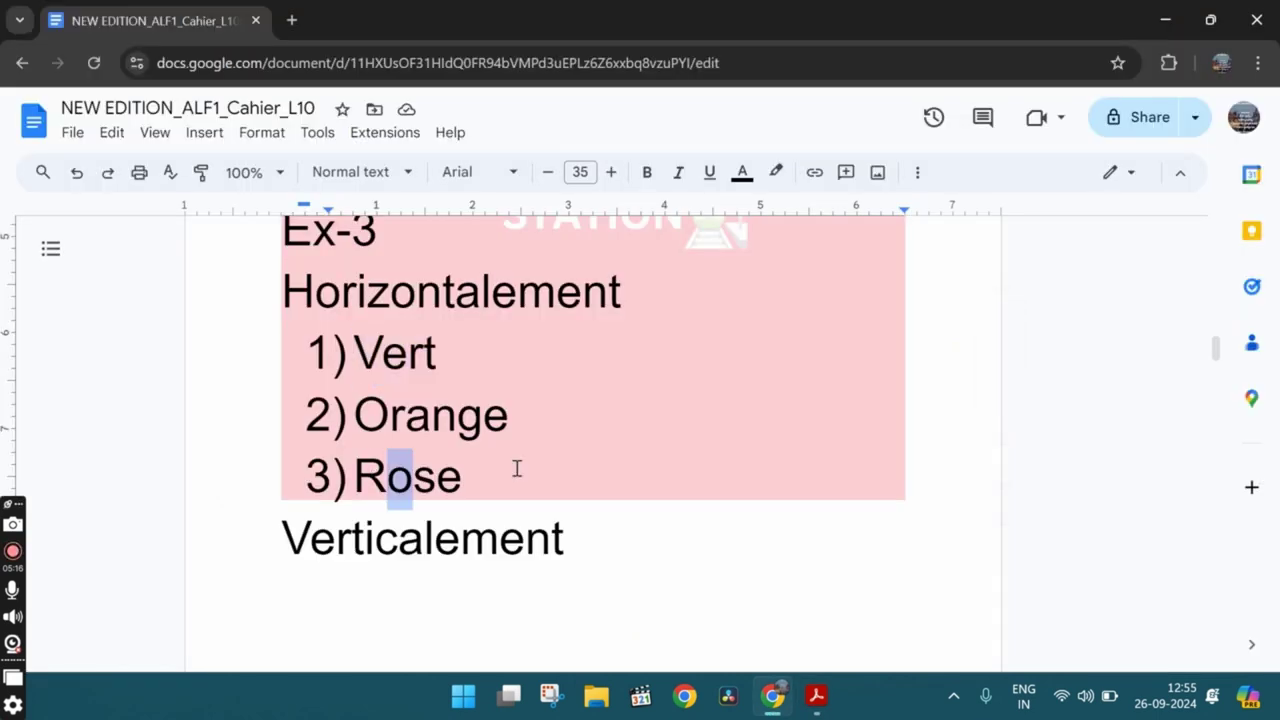
pyautogui.hotkey('alt', 'Tab')
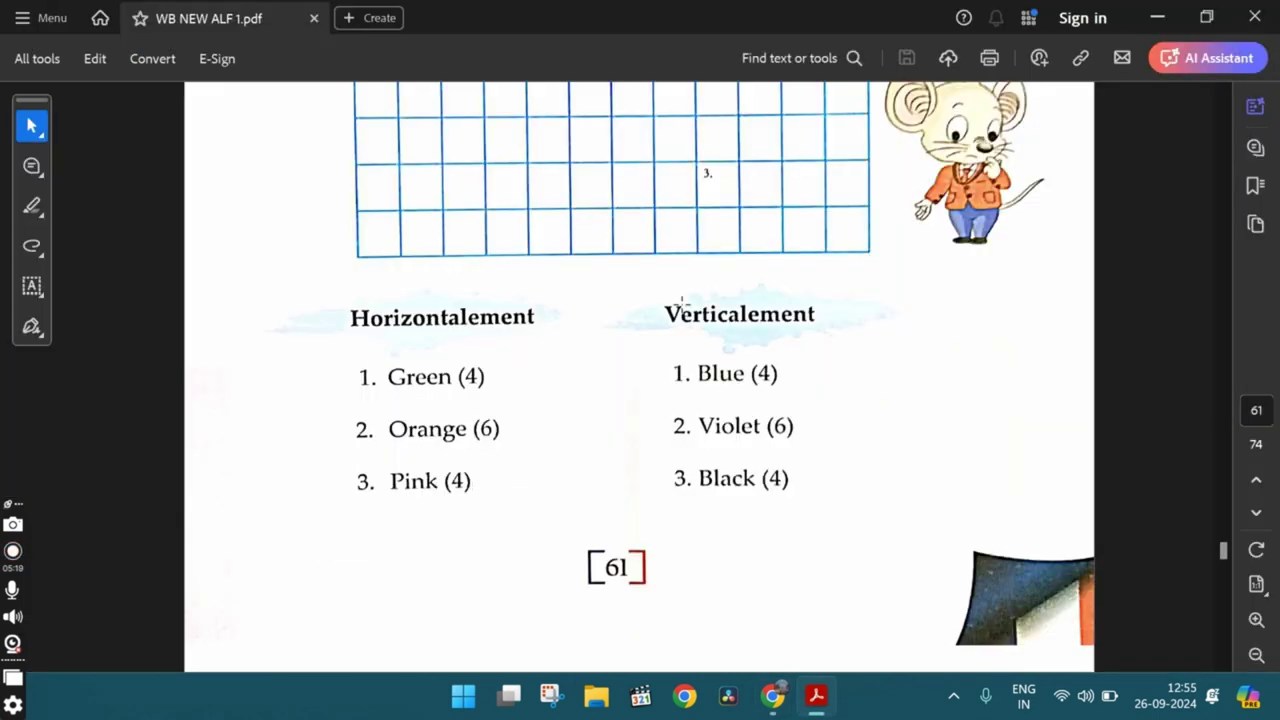
# - Compare the workbook's Verticalement clues with the Docs Ex-3 answers Bleu, Violet, Noir
pyautogui.moveTo(657, 294); pyautogui.dragTo(837, 334)
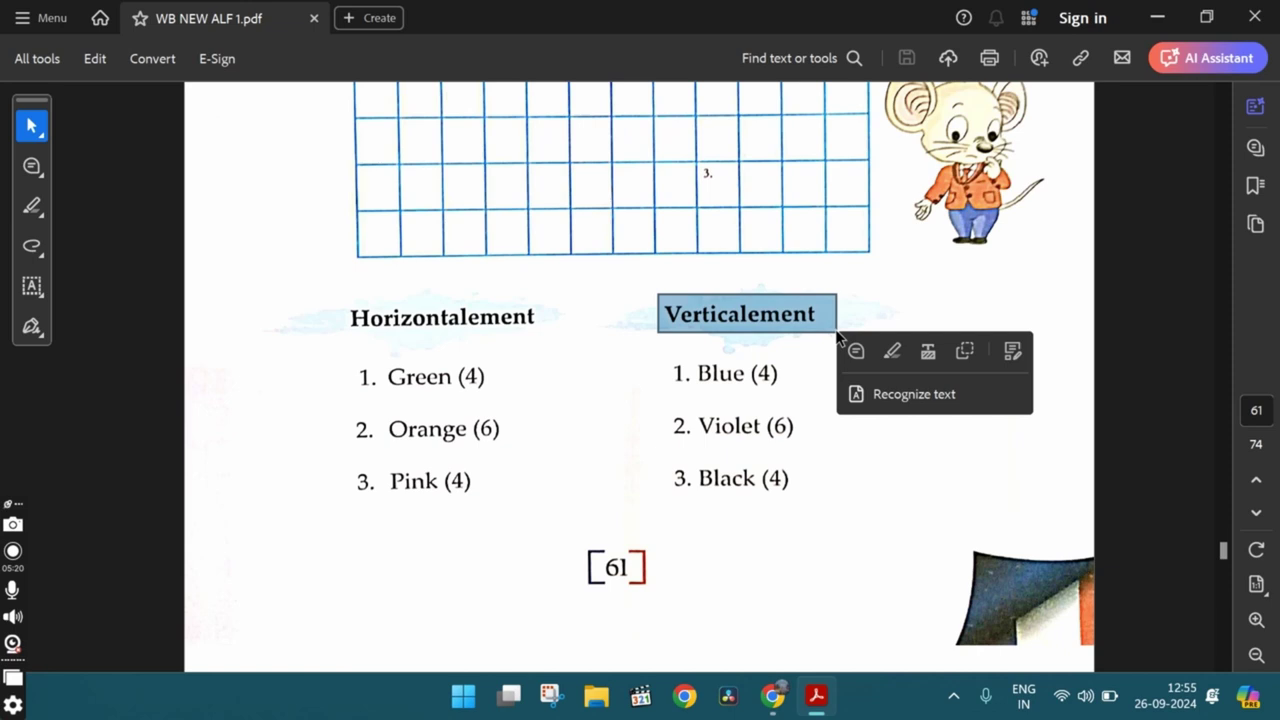
pyautogui.hotkey('alt', 'Tab')
pyautogui.scroll(-4, 477, 472)
pyautogui.hotkey('alt', 'Tab')
pyautogui.hotkey('alt', 'Tab')
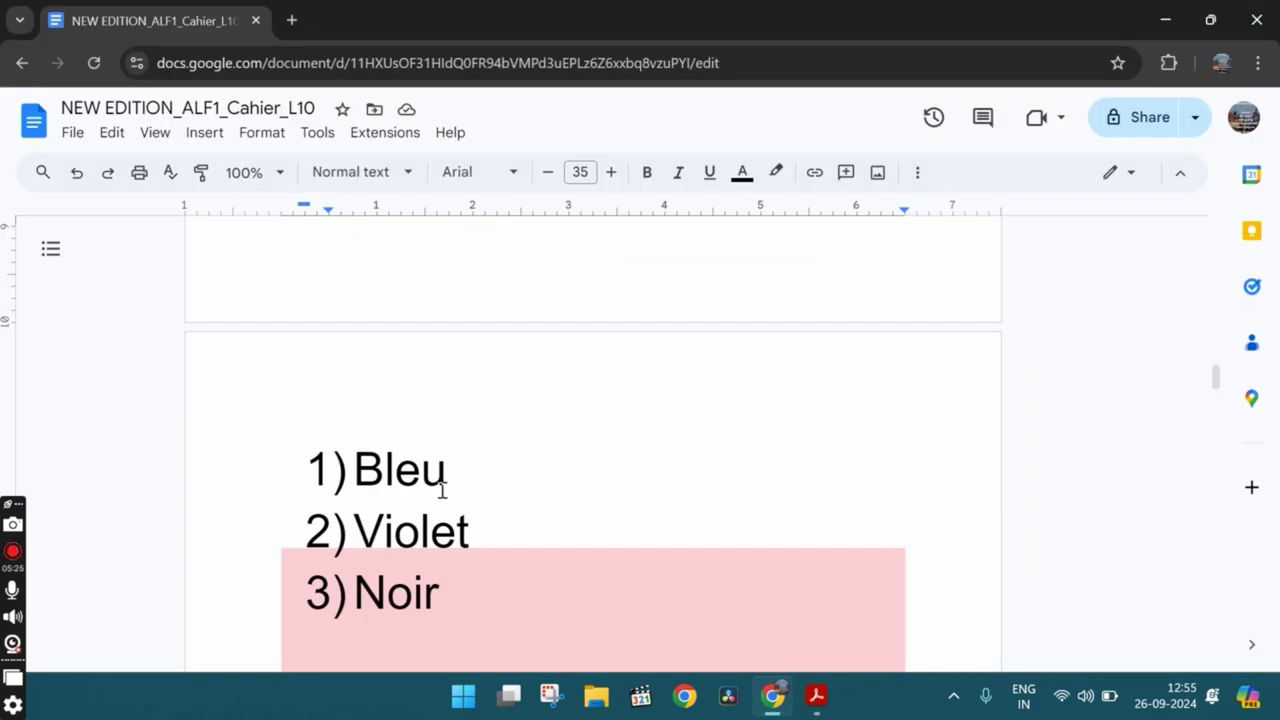
pyautogui.hotkey('alt', 'Tab')
pyautogui.hotkey('alt', 'Tab')
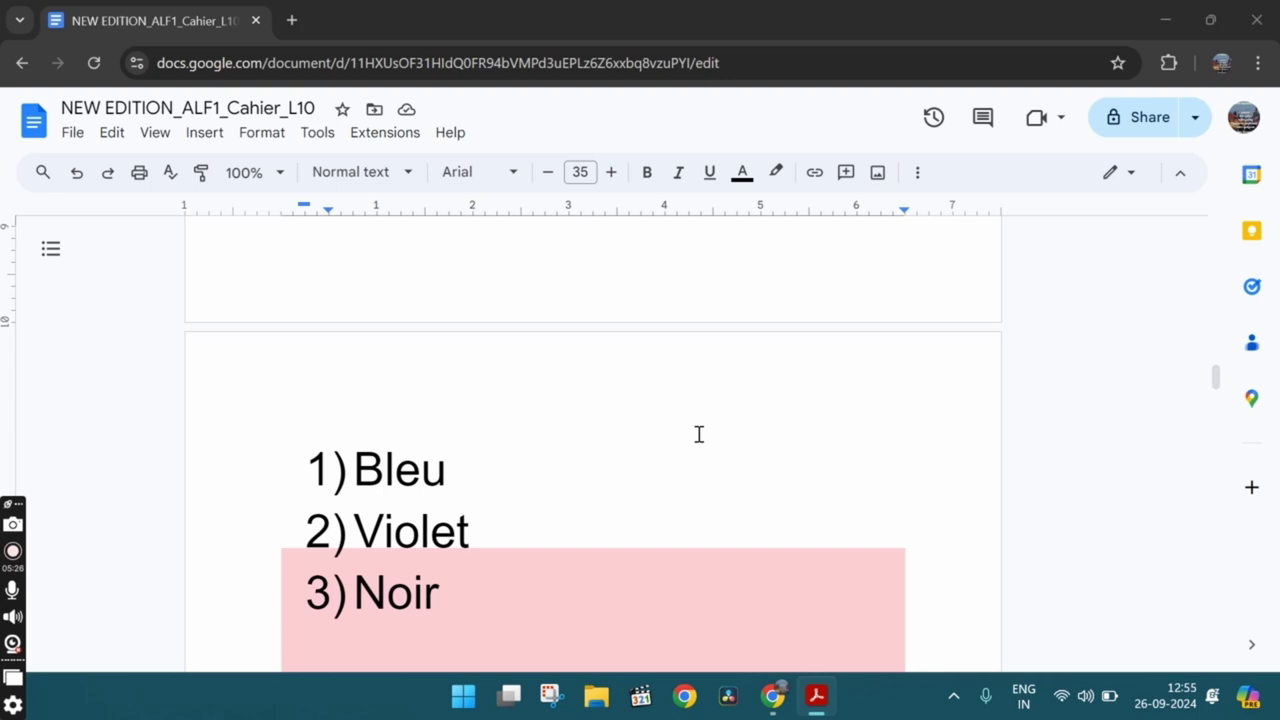
pyautogui.hotkey('alt', 'Tab')
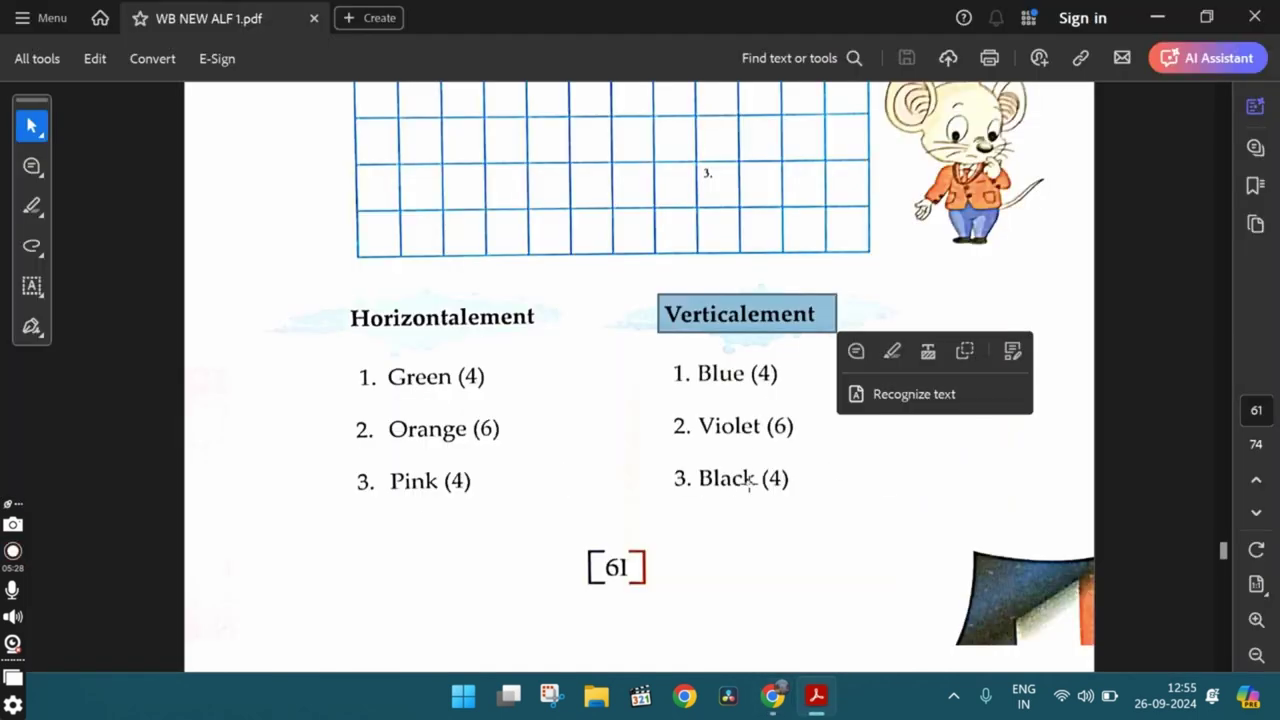
pyautogui.hotkey('alt', 'Tab')
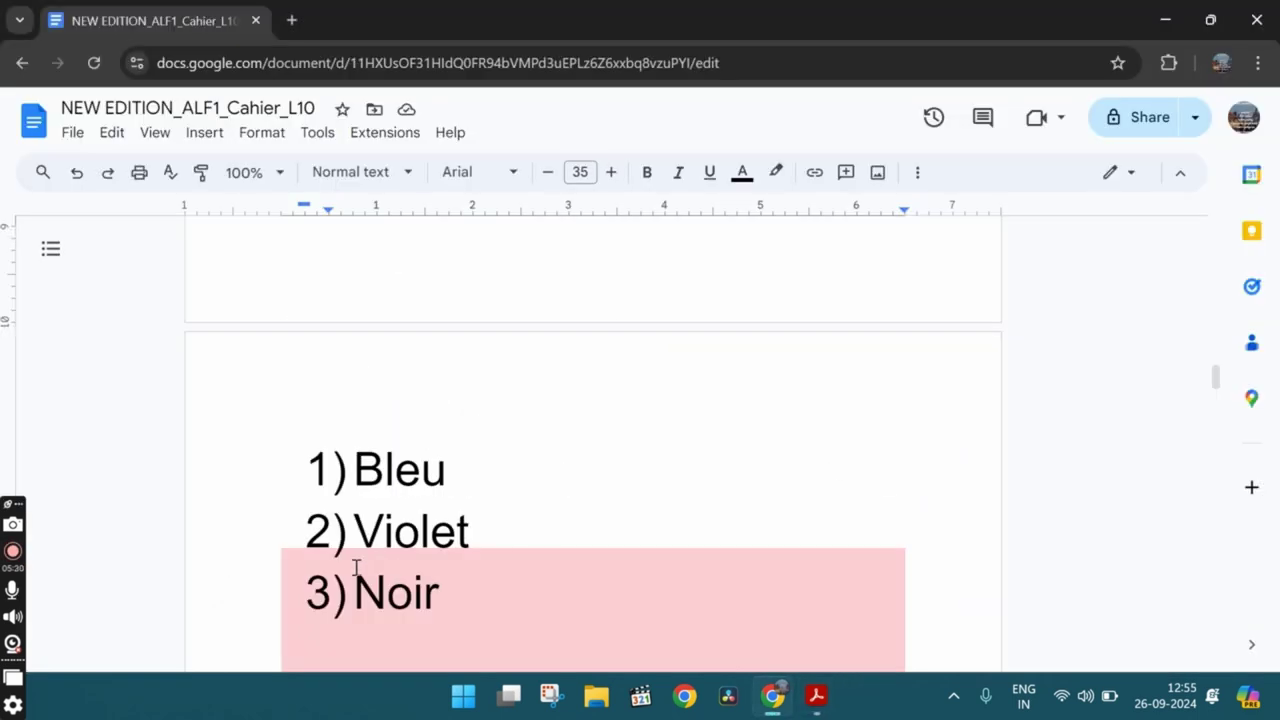
# - Scroll the workbook PDF down to exercise 4 on page 62
pyautogui.scroll(5, 355, 567)
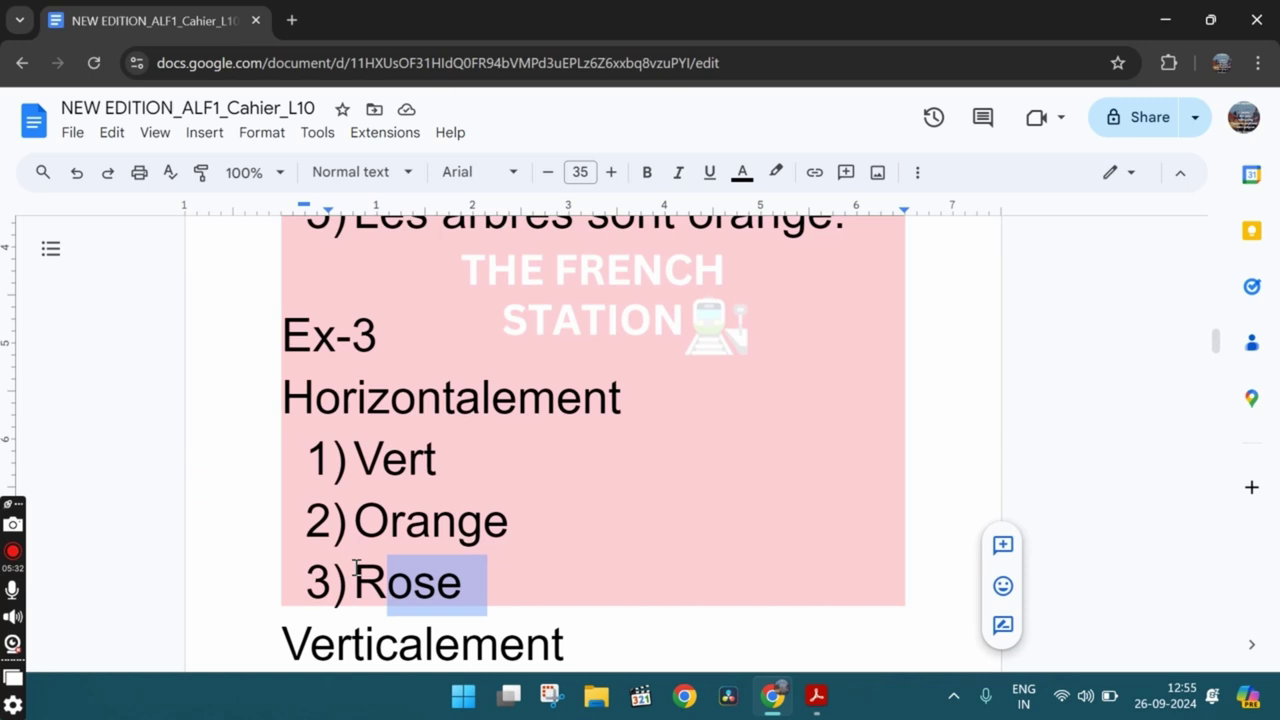
pyautogui.scroll(-6, 355, 567)
pyautogui.hotkey('alt', 'Tab')
# - Read exercise 4's sentences, highlighting 'Les cheveux', against the Docs answers Noirs, Verts, Bruns, Bleu, Rouge et blanc
pyautogui.scroll(-5, 354, 565)
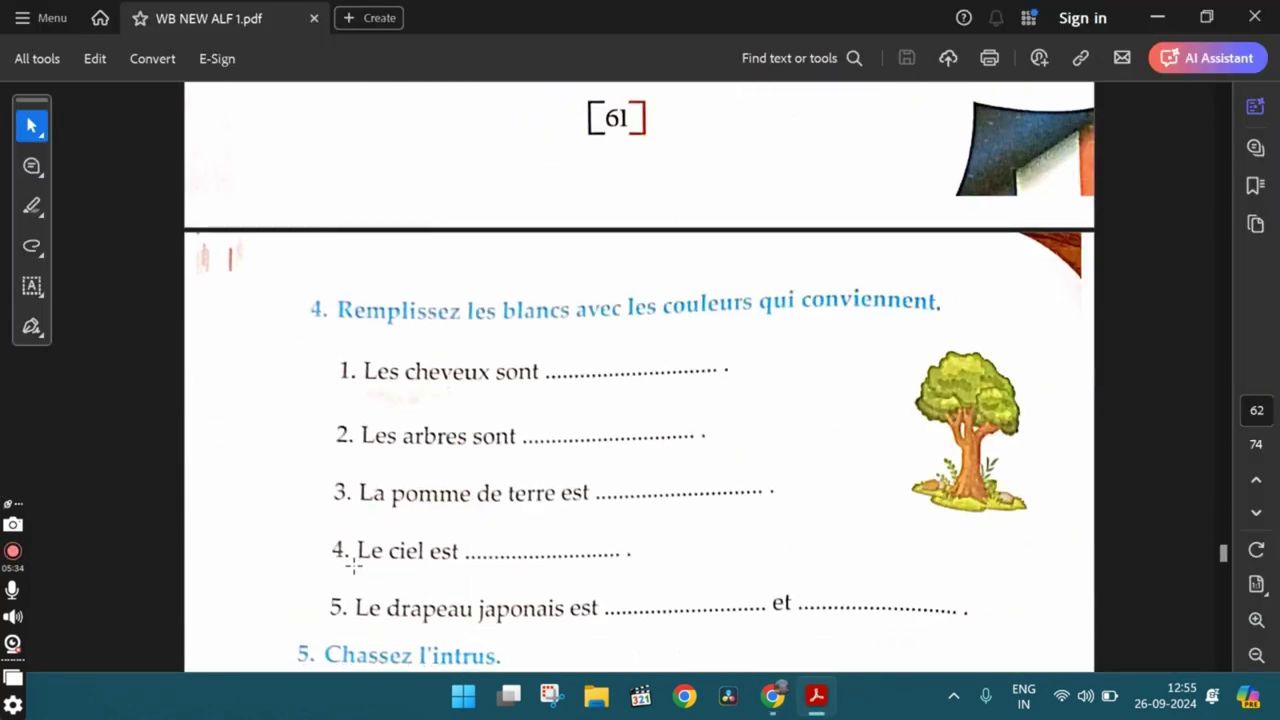
pyautogui.scroll(-2, 354, 566)
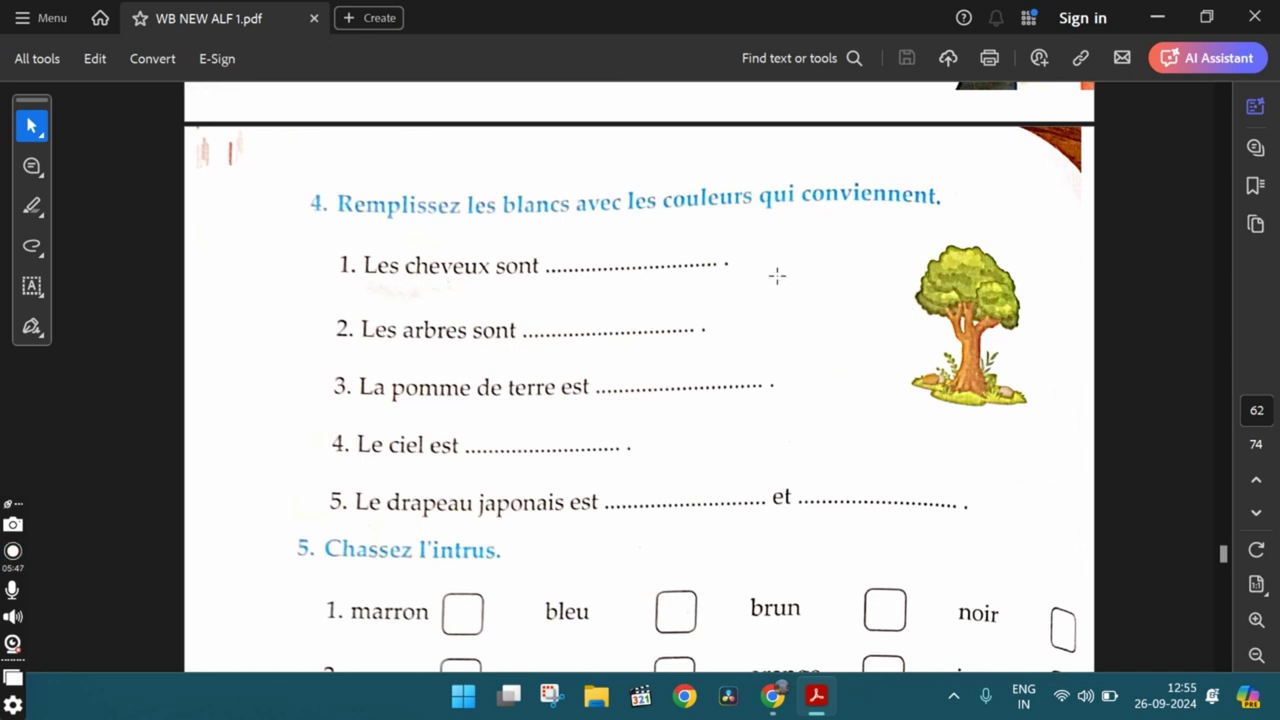
pyautogui.hotkey('alt', 'Tab')
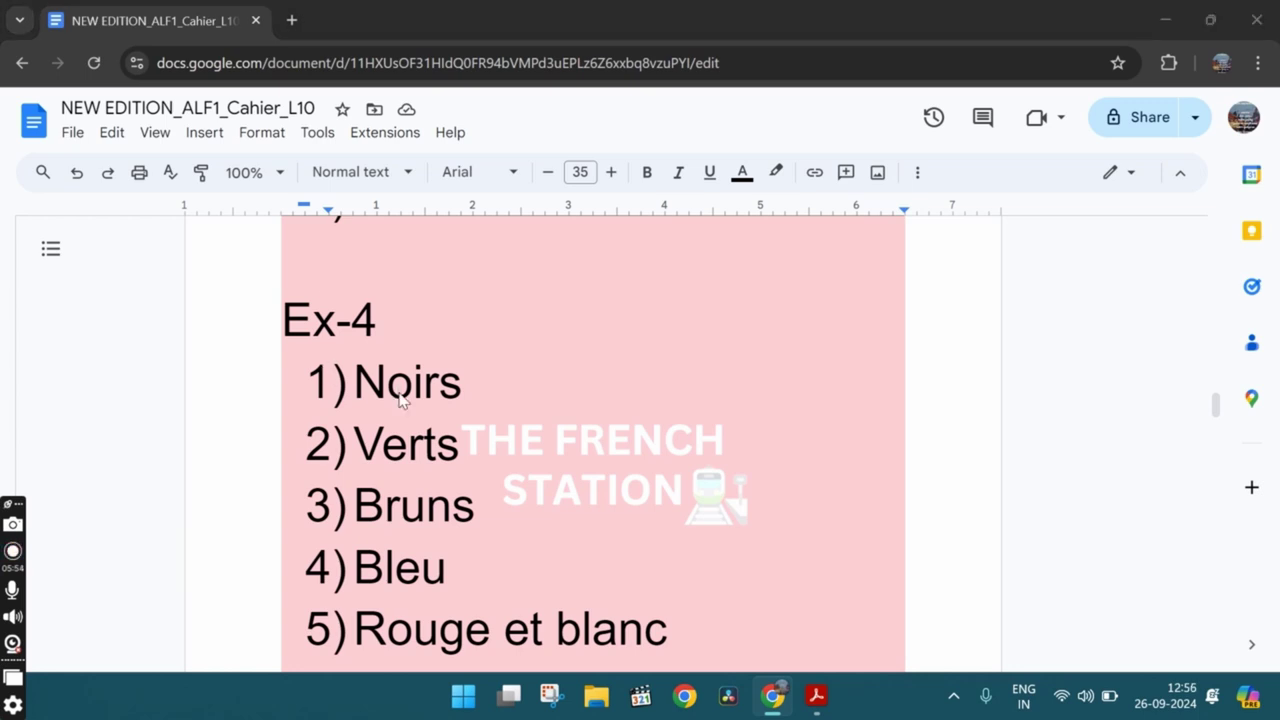
pyautogui.hotkey('alt', 'Tab')
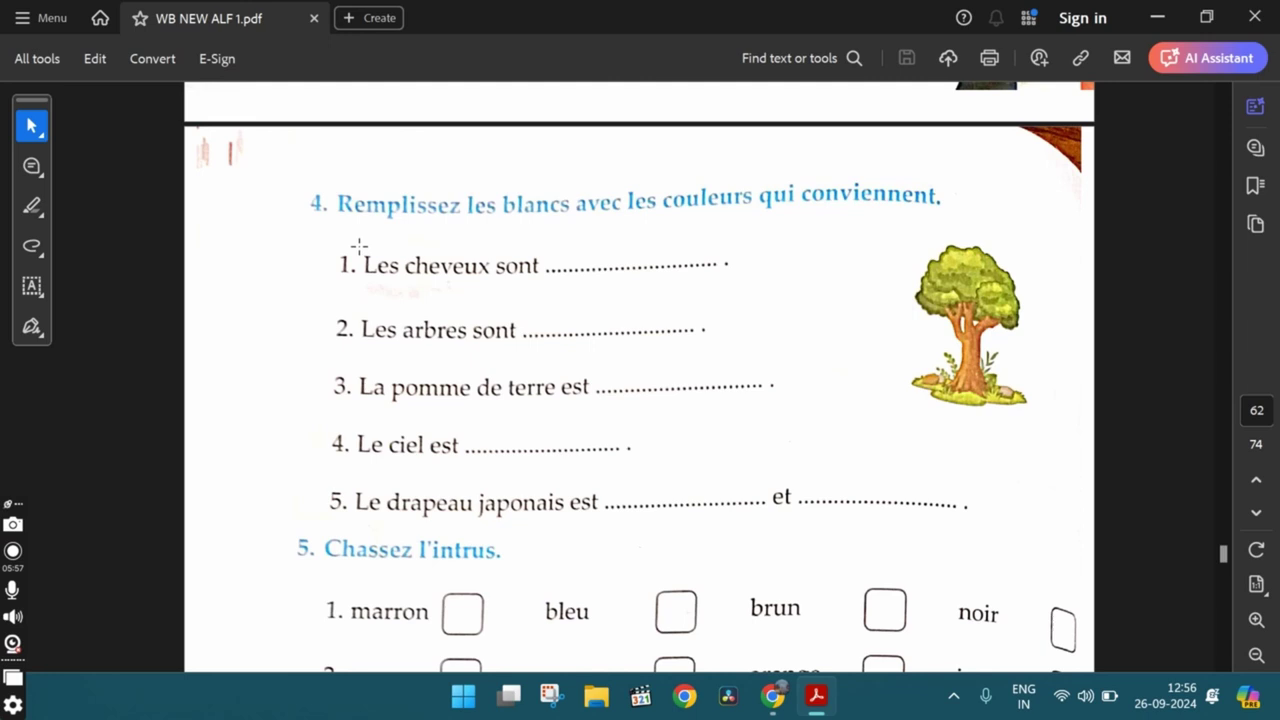
pyautogui.moveTo(360, 247); pyautogui.dragTo(497, 303)
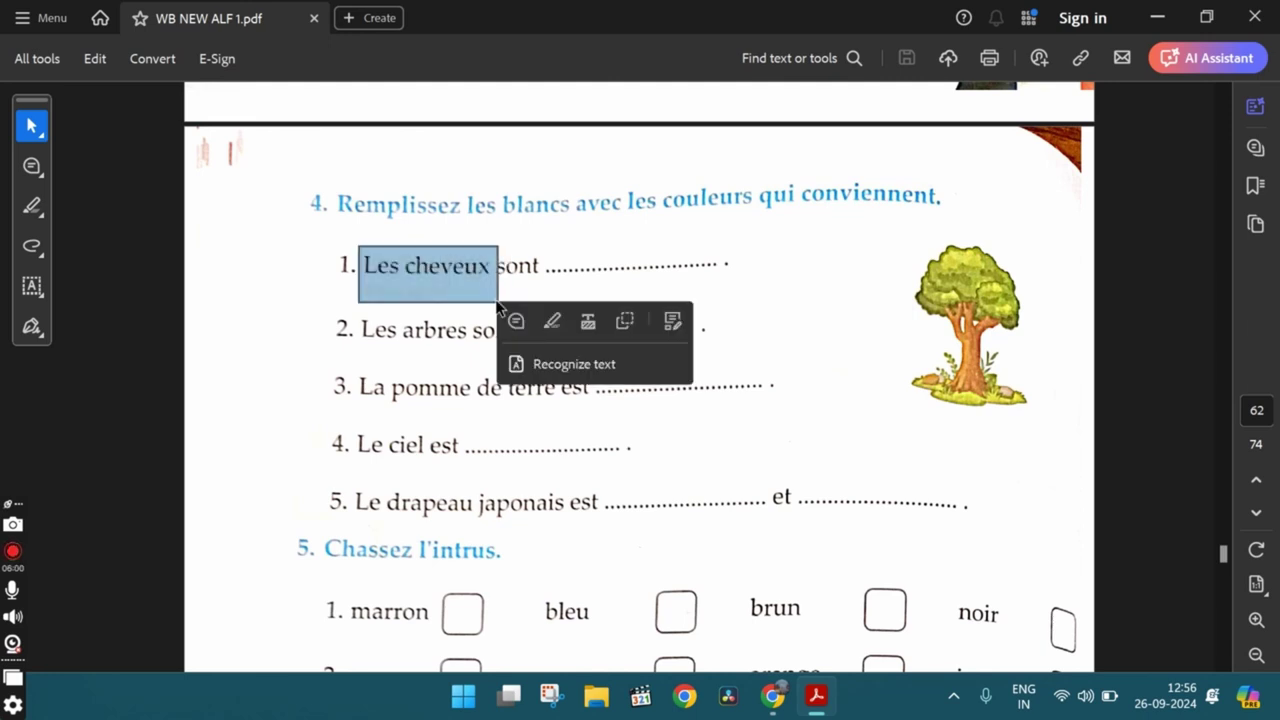
pyautogui.hotkey('alt', 'Tab')
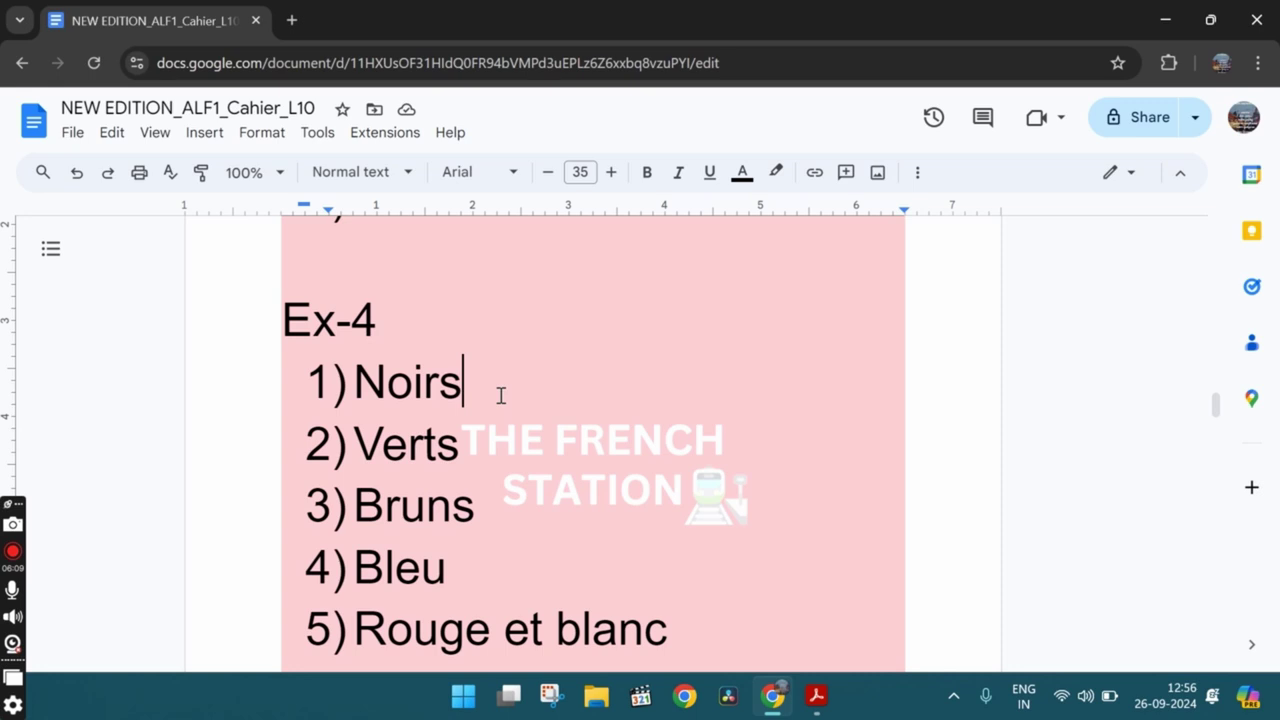
# - Extend Ex-4 answer 1 in Docs to 'Noirs/blancs/blonds'
pyautogui.click(501, 396)
pyautogui.write('/')
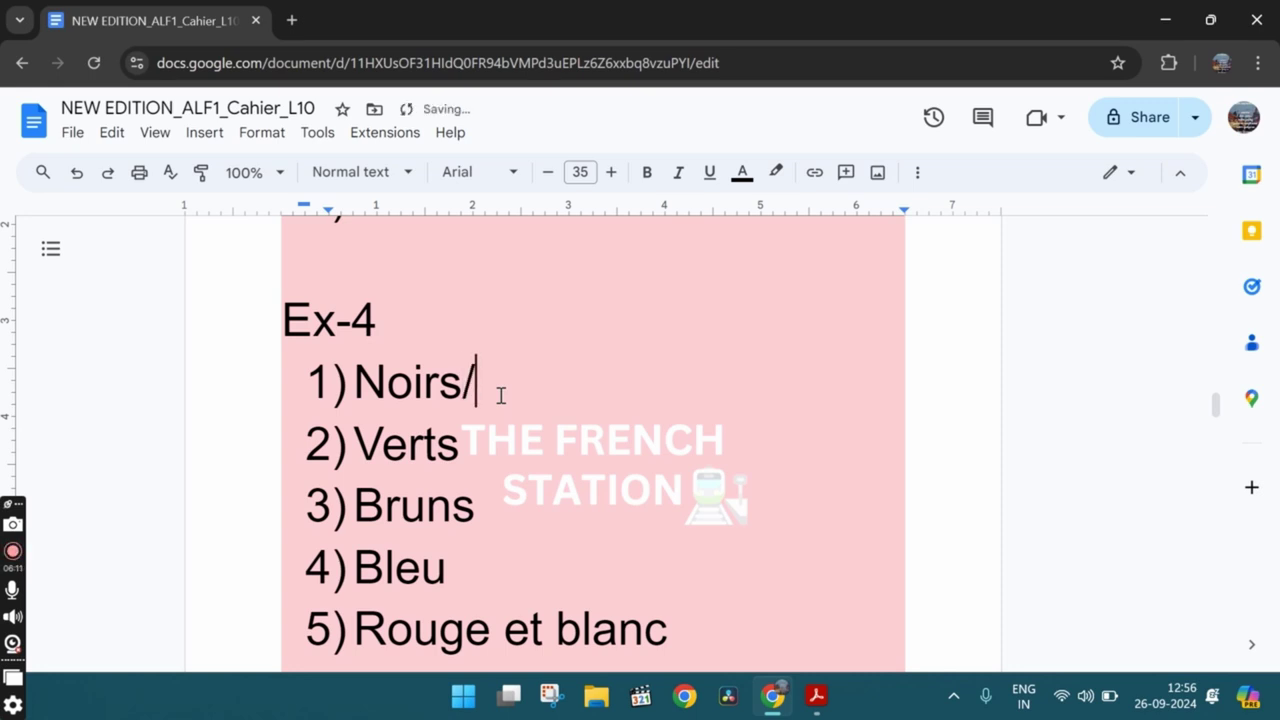
pyautogui.write('blancs')
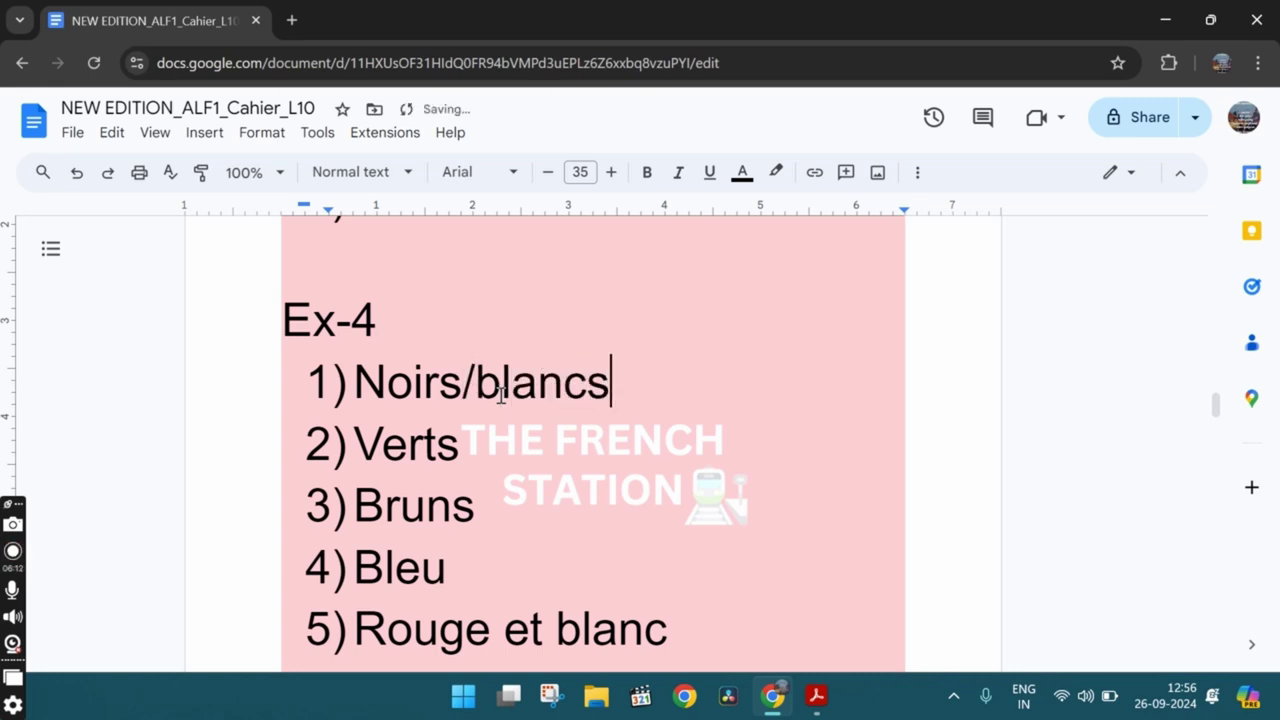
pyautogui.write('/')
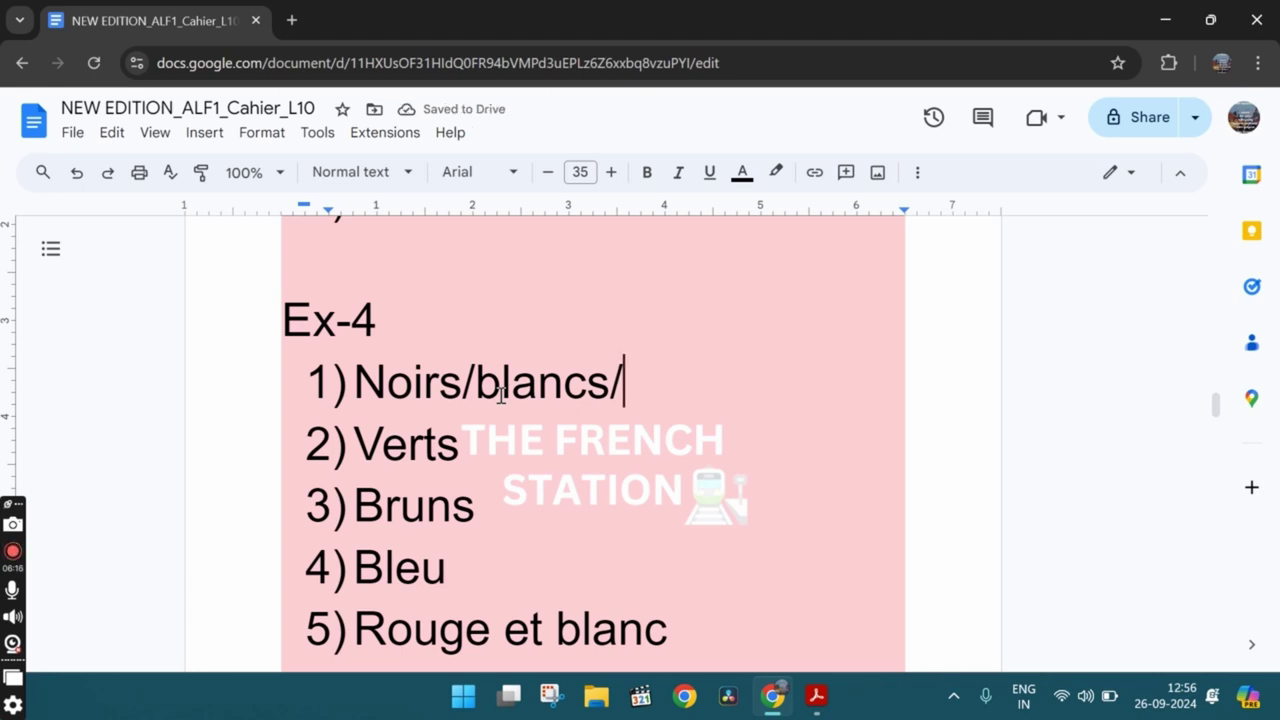
pyautogui.write('b')
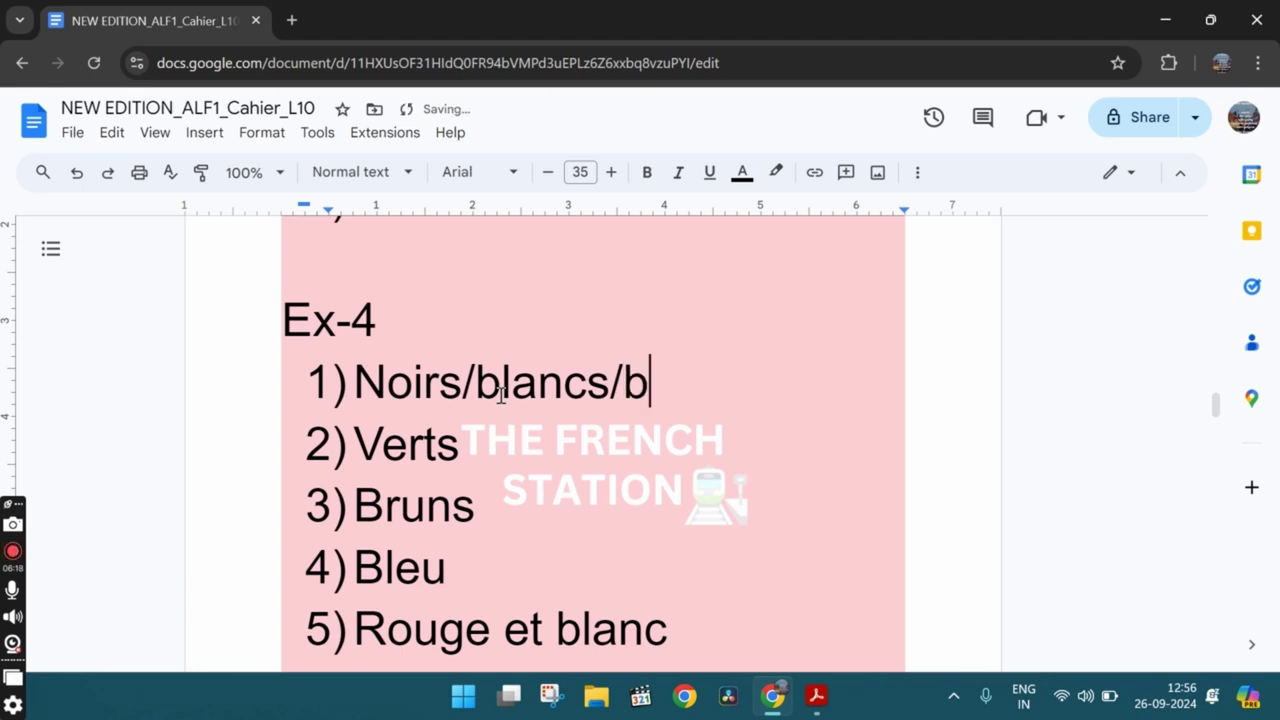
pyautogui.write('londs')
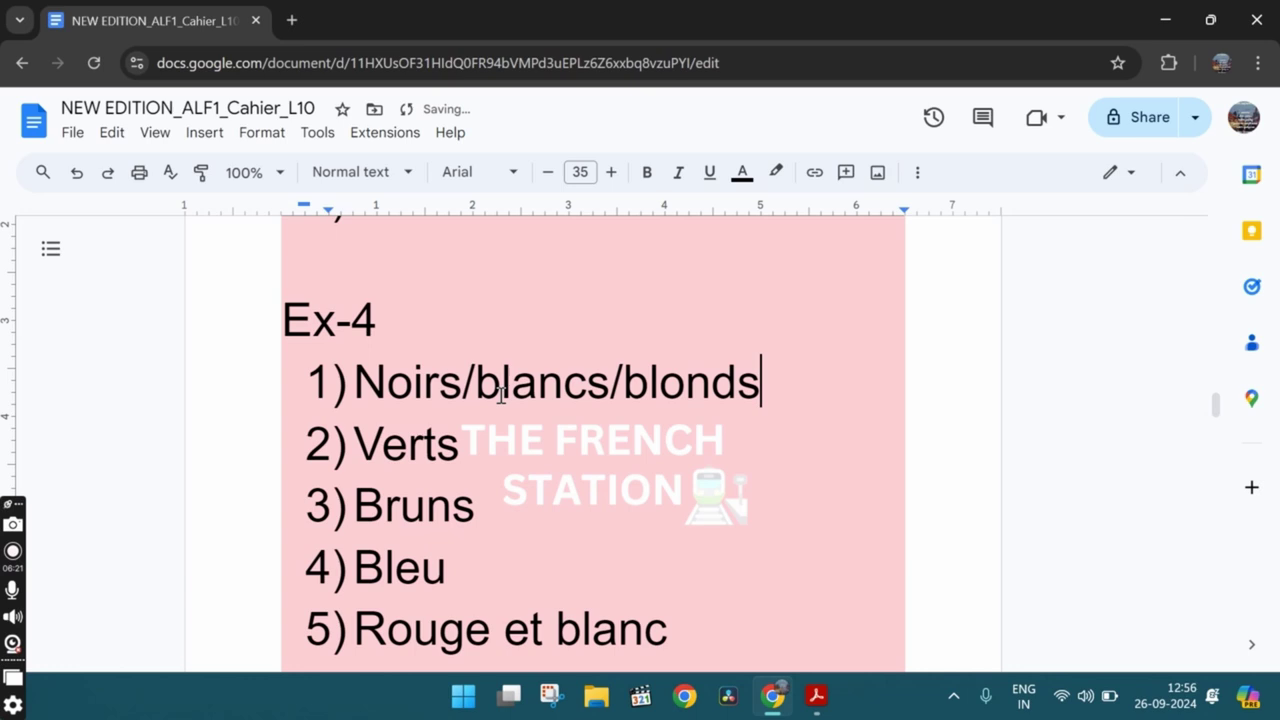
pyautogui.hotkey('alt', 'Tab')
pyautogui.click(384, 330)
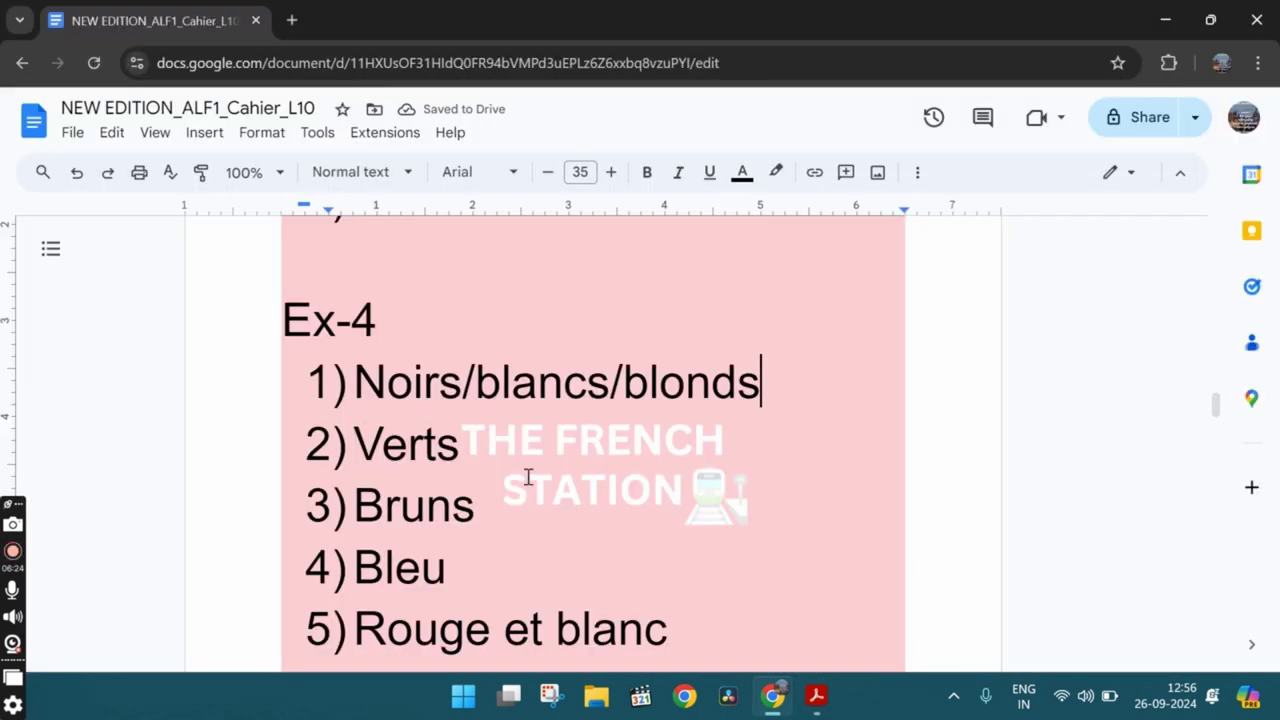
# - Extend Ex-4 answer 2 to 'Verts/orange'
pyautogui.moveTo(384, 447); pyautogui.dragTo(459, 447)
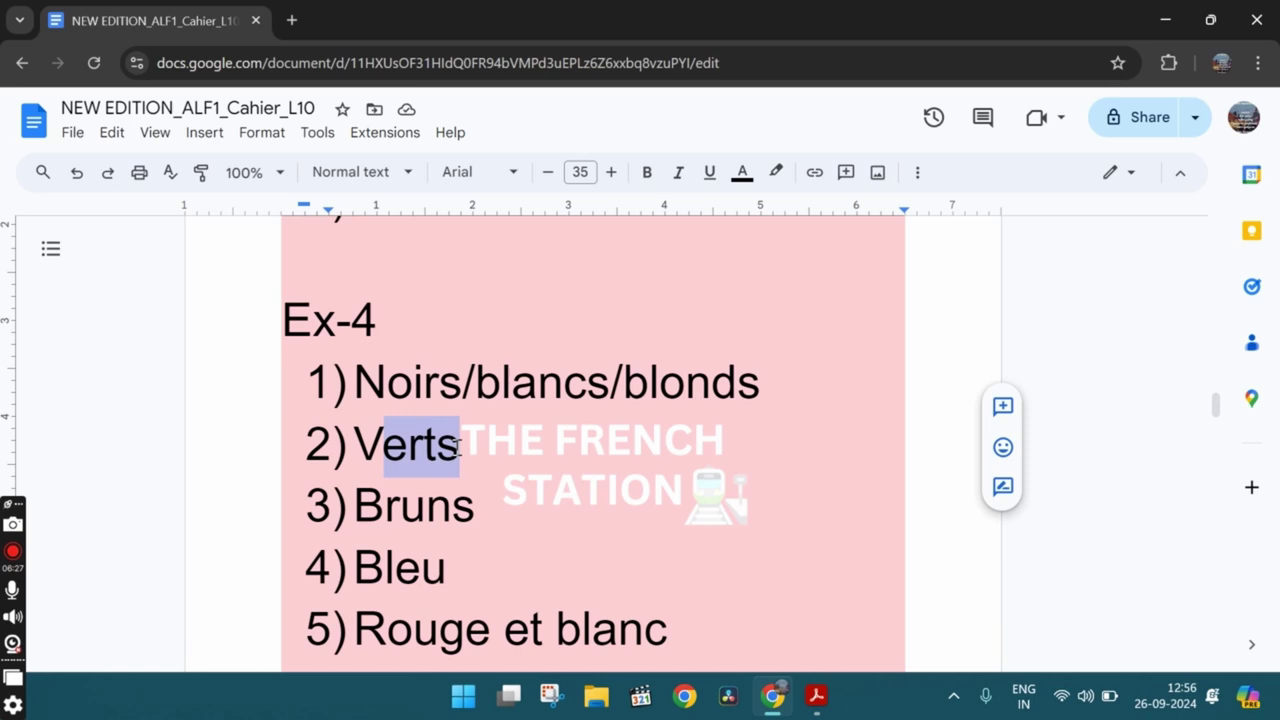
pyautogui.click(509, 446)
pyautogui.write('/')
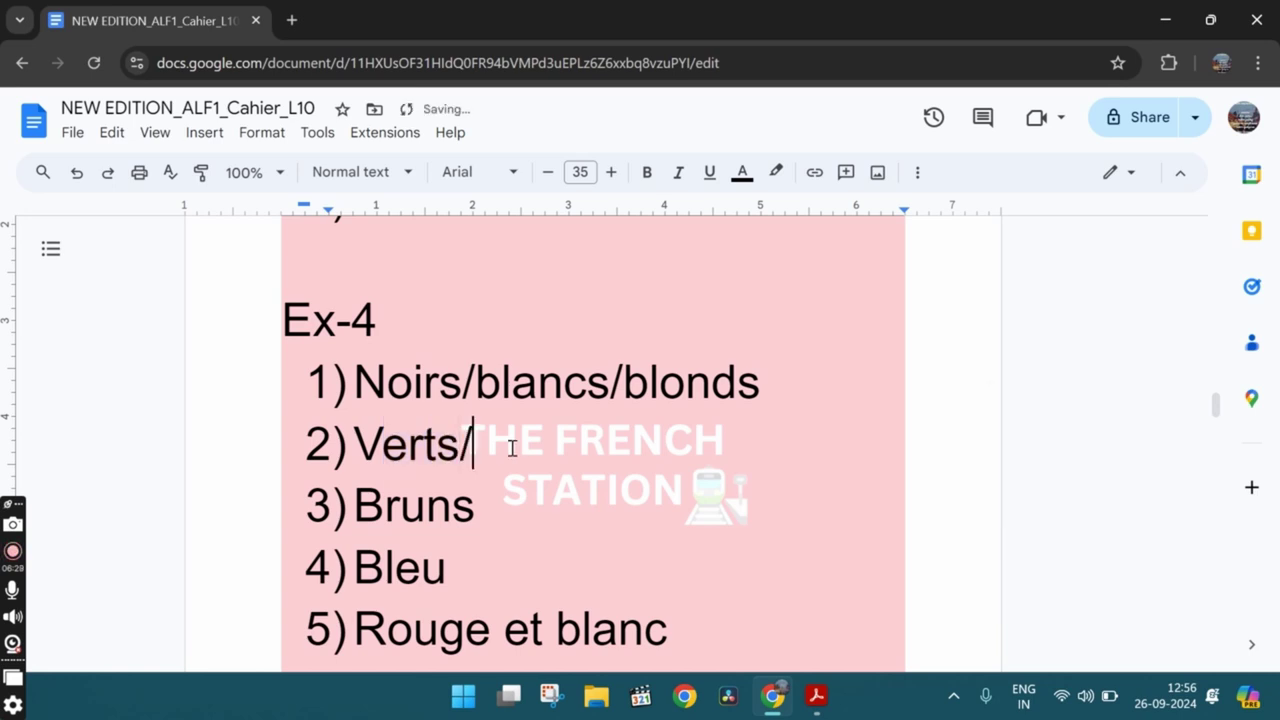
pyautogui.write('orange')
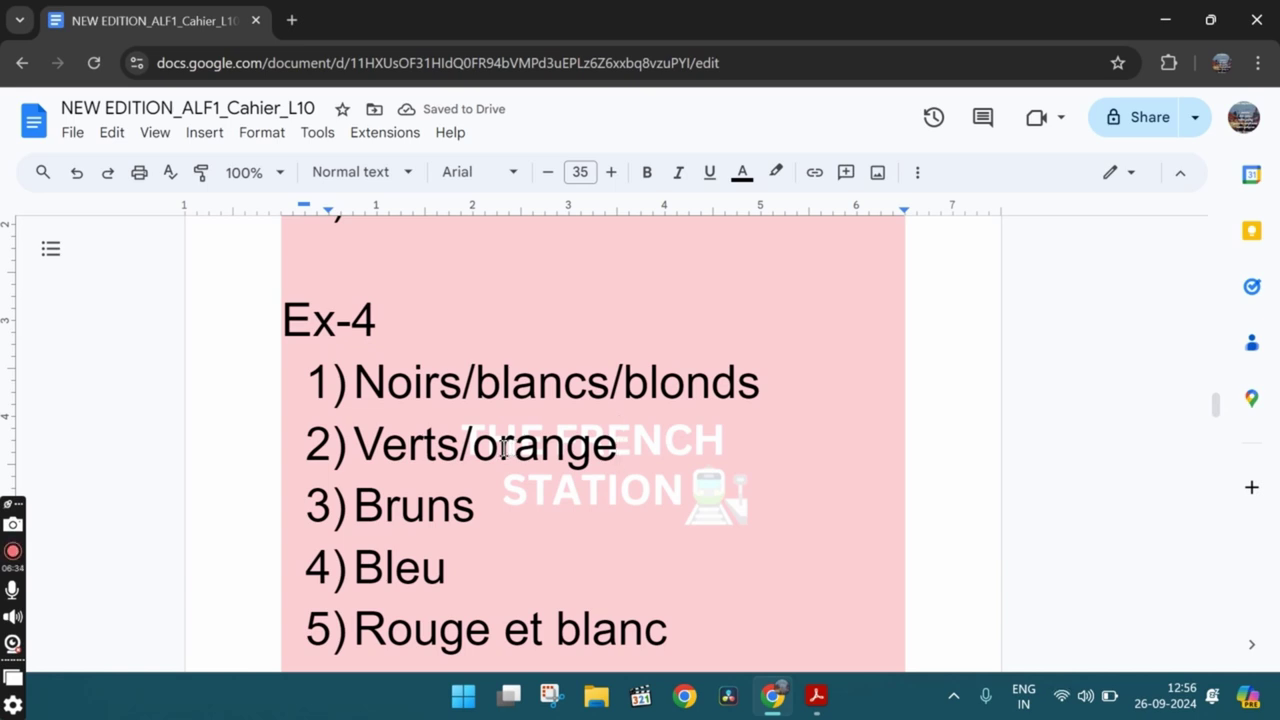
pyautogui.moveTo(438, 447); pyautogui.dragTo(455, 452)
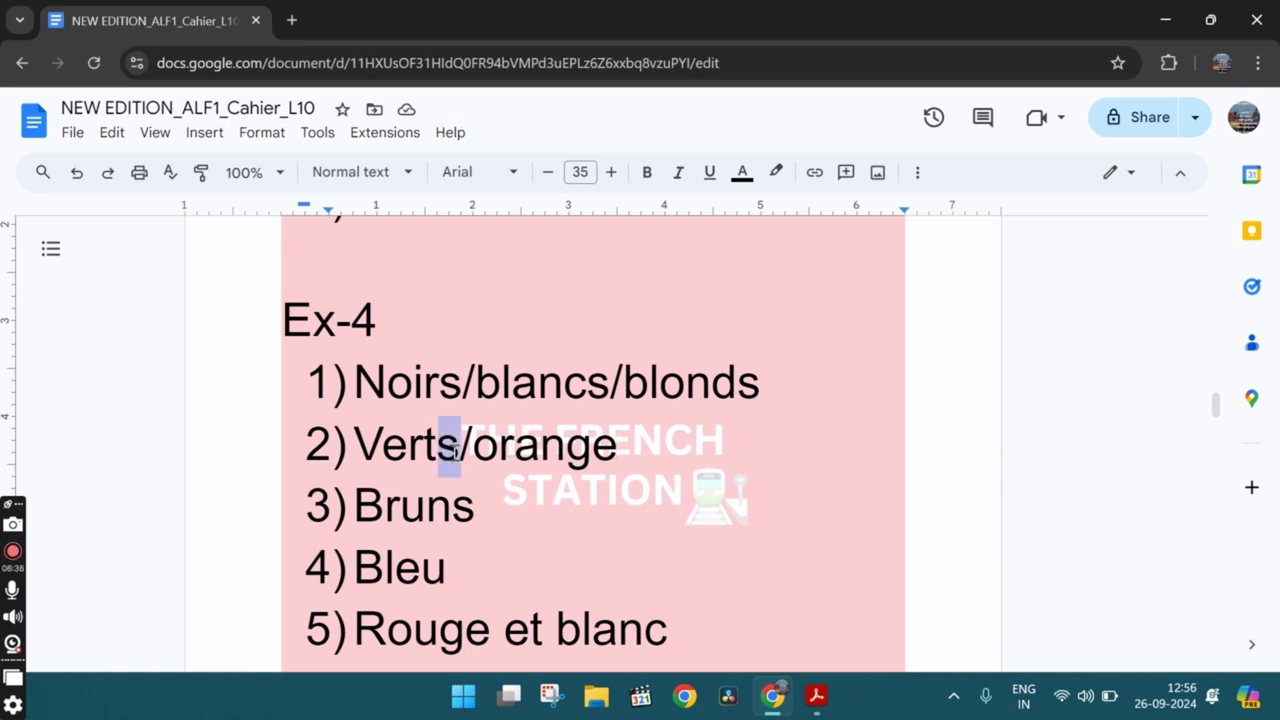
# - Compare workbook sentence 2, 'Les arbres', with the Docs answer 'Verts/orange'
pyautogui.hotkey('alt', 'Tab')
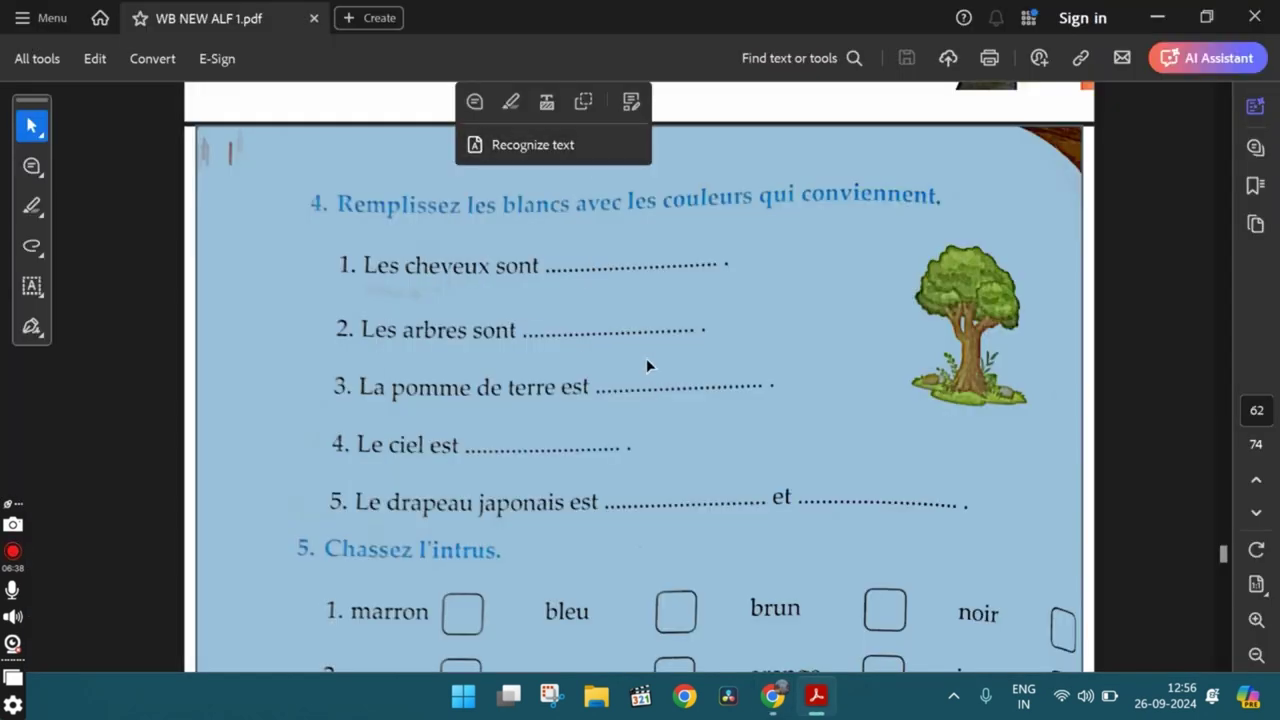
pyautogui.click(550, 324)
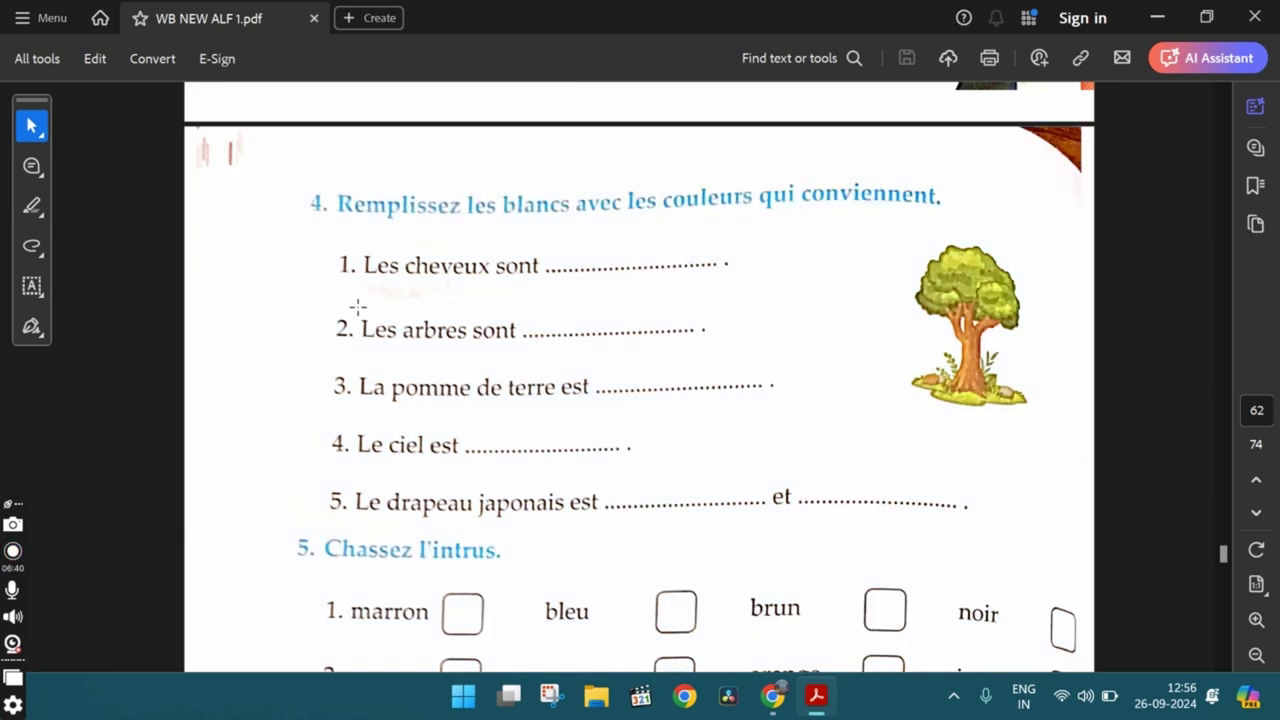
pyautogui.moveTo(358, 306); pyautogui.dragTo(466, 346)
pyautogui.hotkey('alt', 'Tab')
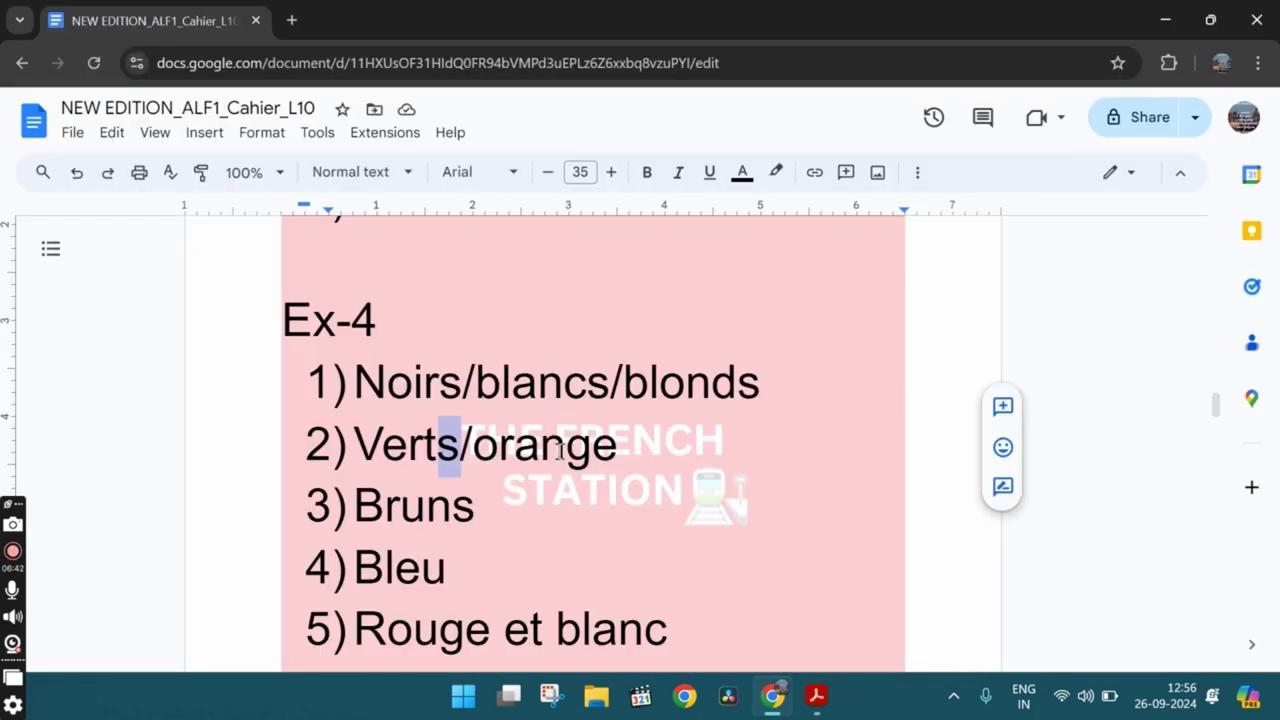
pyautogui.moveTo(566, 450); pyautogui.dragTo(620, 460)
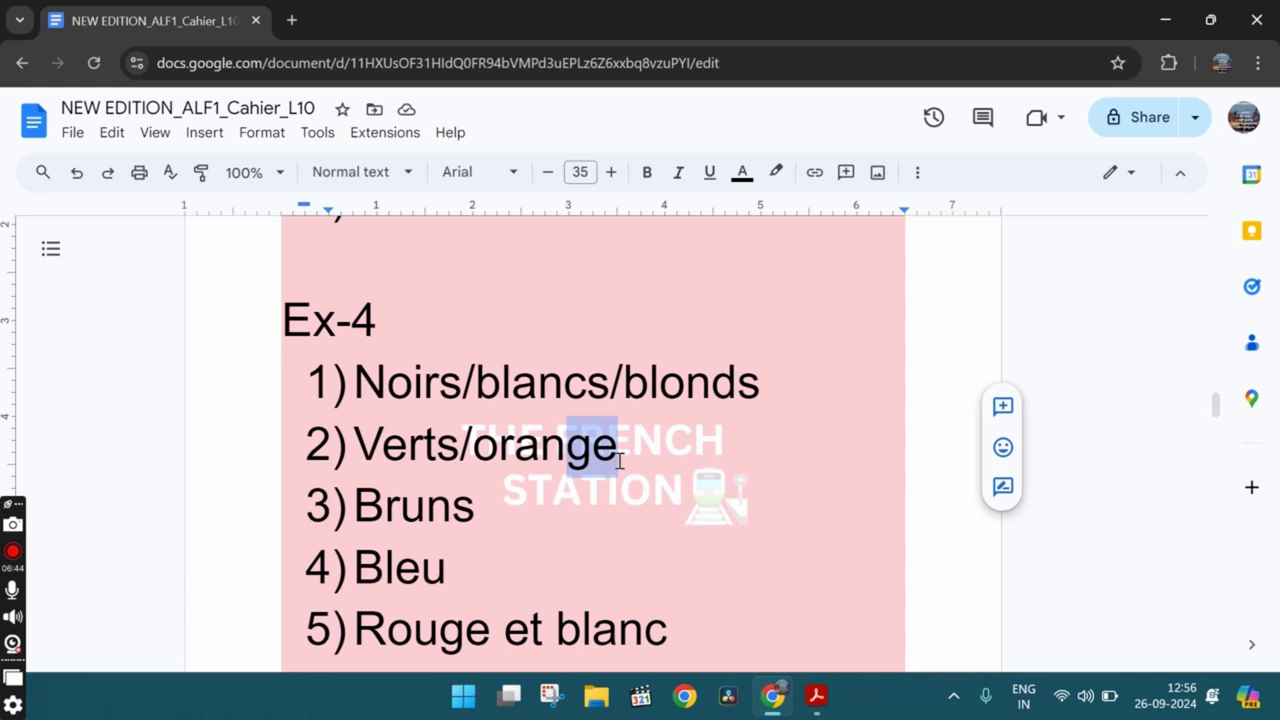
pyautogui.moveTo(474, 440); pyautogui.dragTo(669, 443)
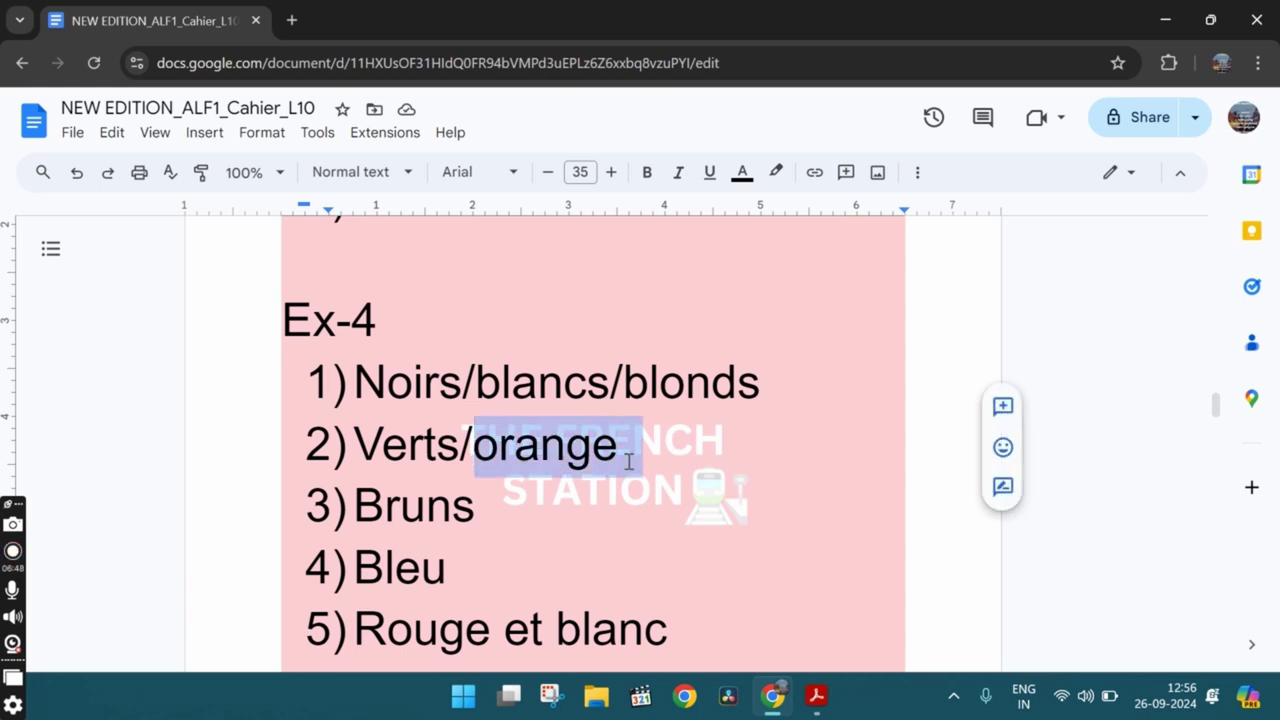
# - Check workbook sentence 3, 'La pomme de…', against the Ex-4 answer list
pyautogui.hotkey('alt', 'Tab')
pyautogui.hotkey('ctrl', 'a')
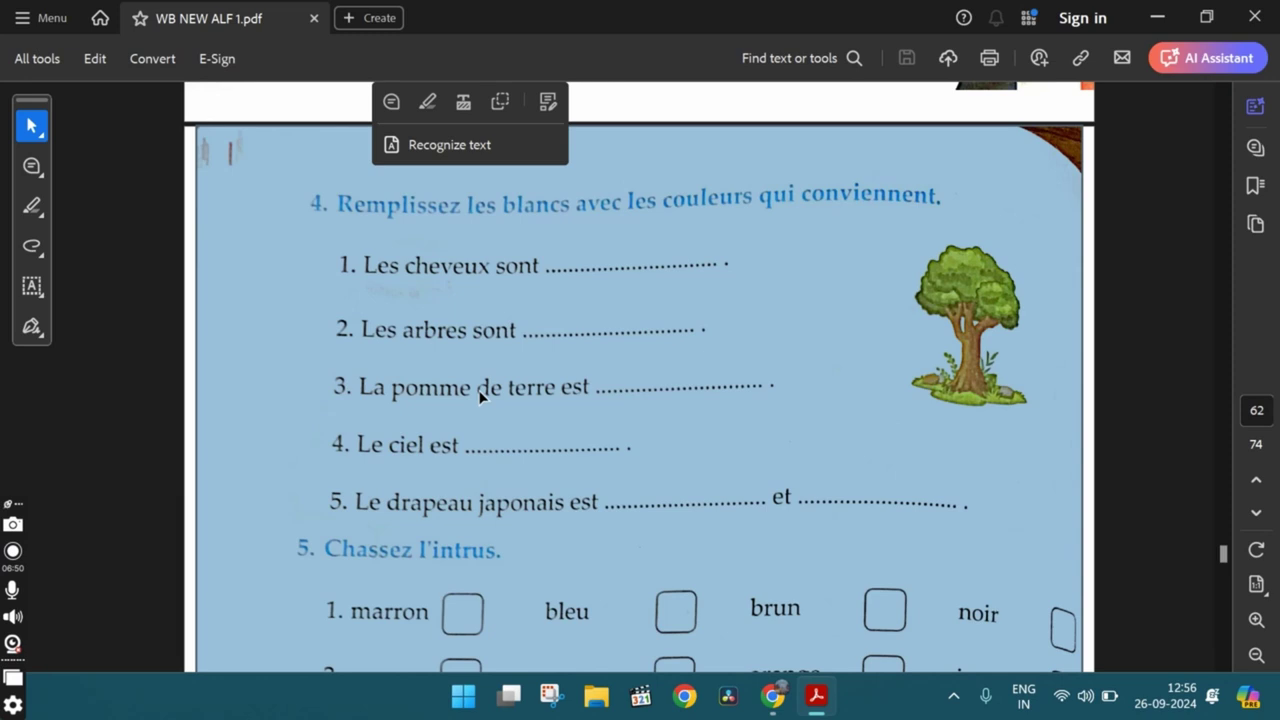
pyautogui.click(581, 405)
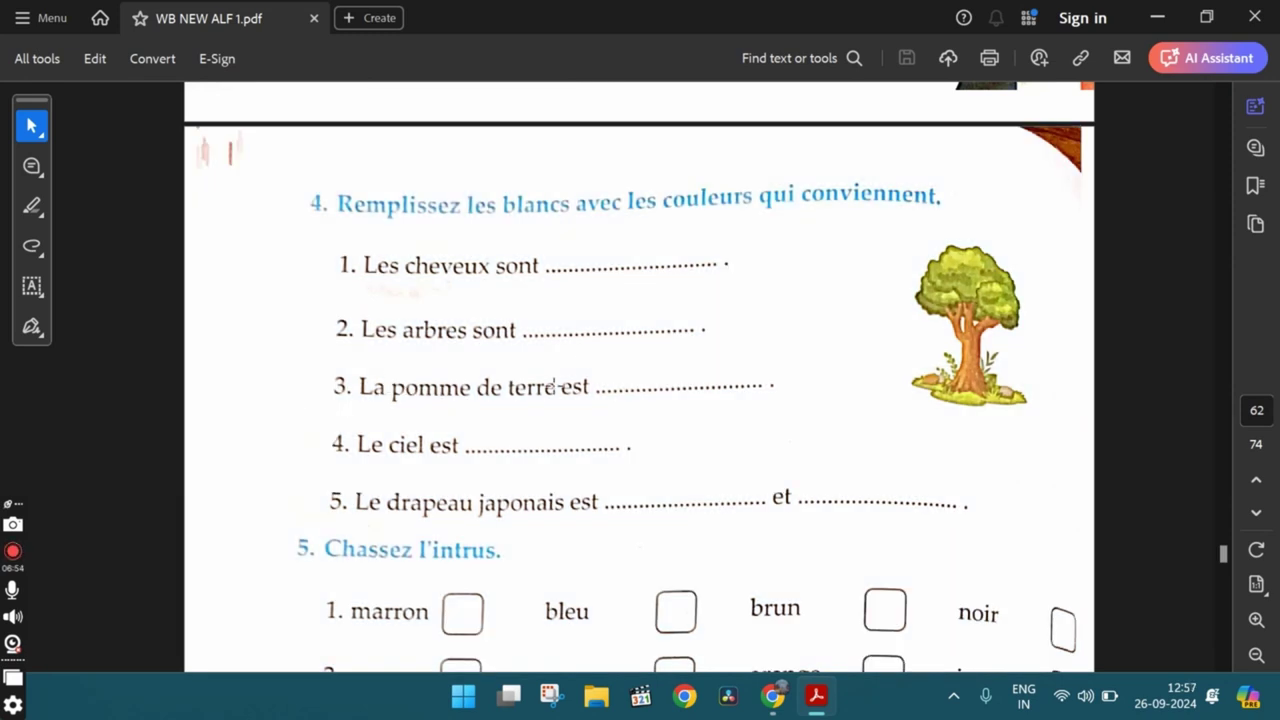
pyautogui.moveTo(352, 376); pyautogui.dragTo(538, 396)
pyautogui.hotkey('alt', 'Tab')
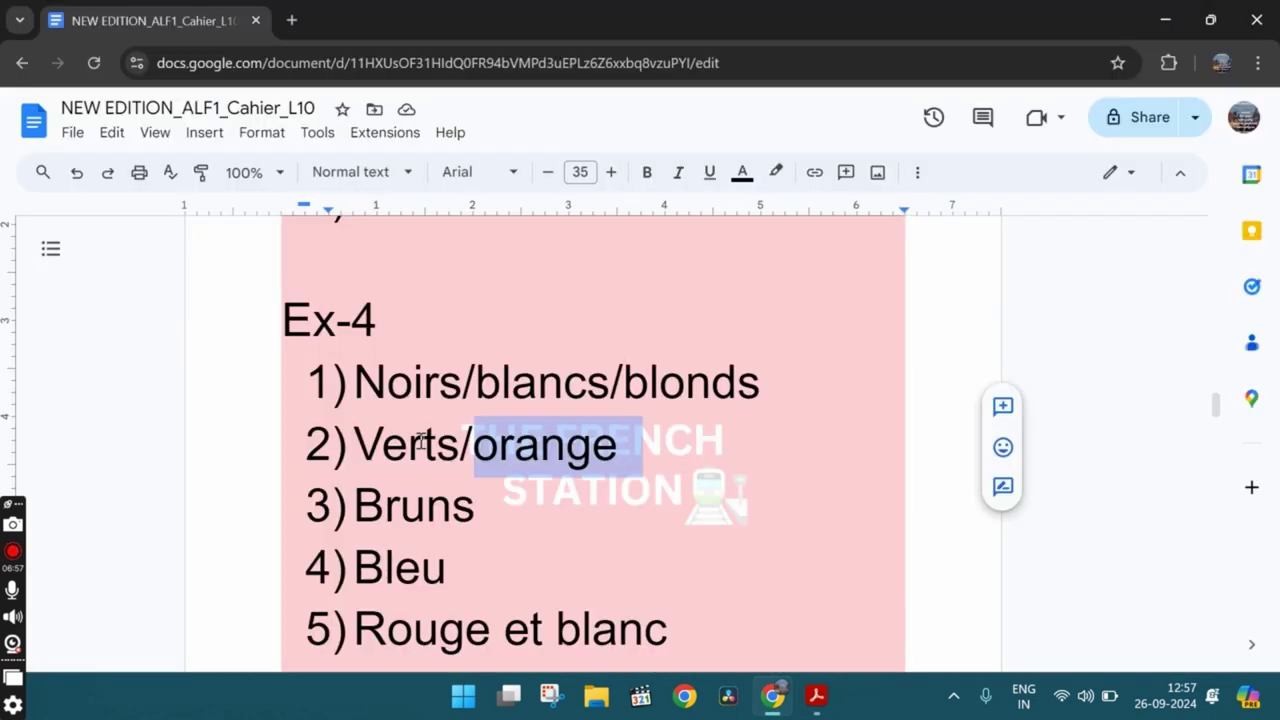
# - Change Ex-4 answer 3 from 'Bruns' to 'Brune'
pyautogui.click(478, 510)
pyautogui.press('BackSpace')
pyautogui.write('e')
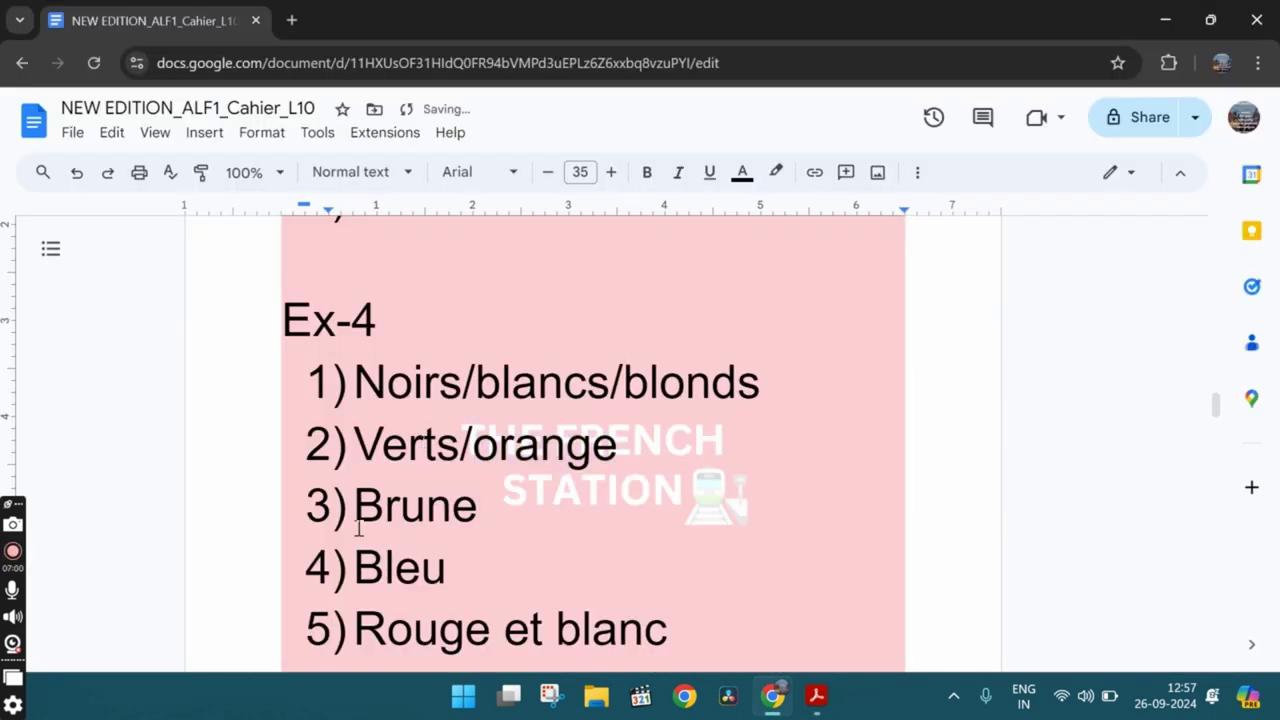
pyautogui.moveTo(356, 508); pyautogui.dragTo(508, 506)
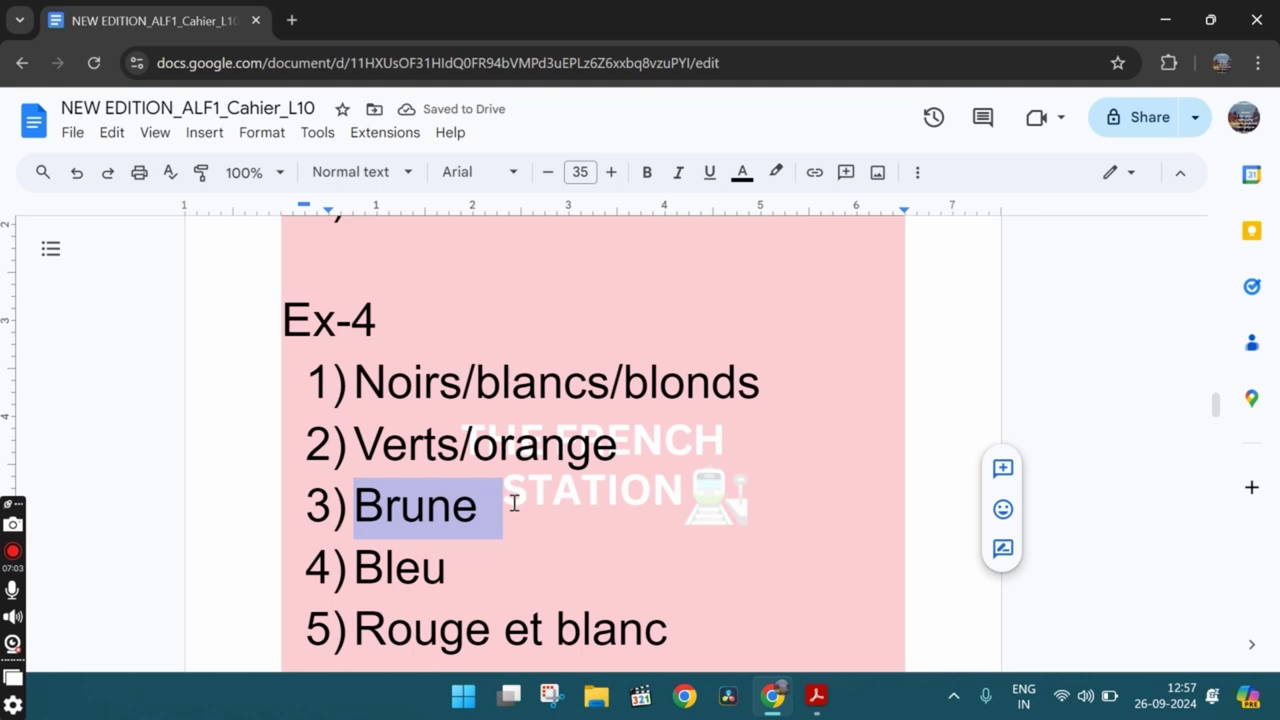
pyautogui.hotkey('alt', 'Tab')
pyautogui.click(366, 428)
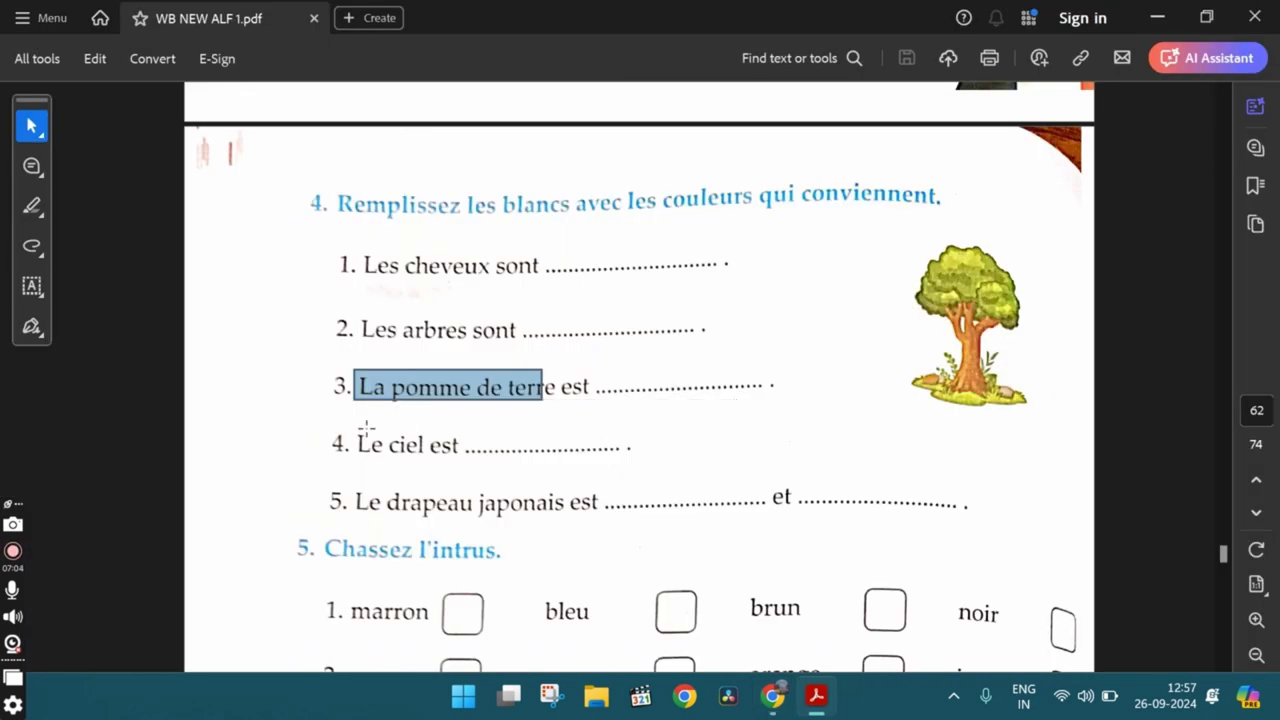
# - Check answers 'Bleu' and 'Rouge et blanc' against the exercise 4 sentences
pyautogui.hotkey('alt', 'Tab')
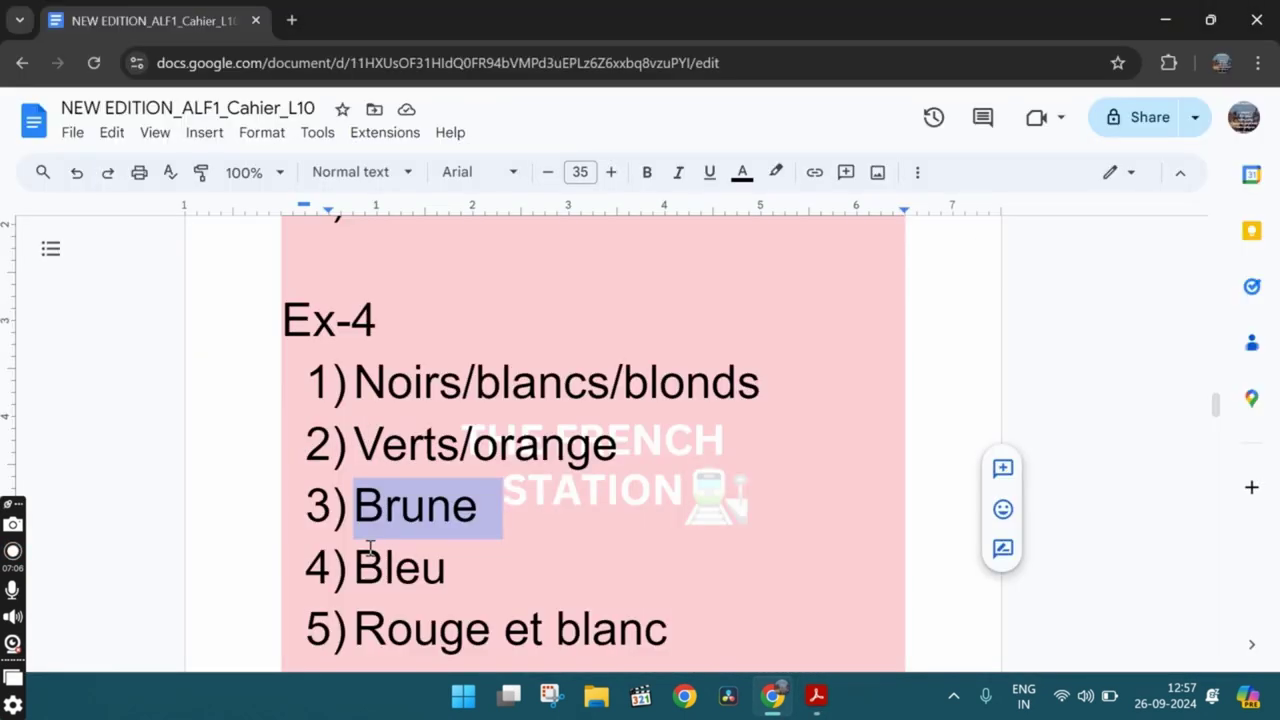
pyautogui.moveTo(356, 567); pyautogui.dragTo(497, 566)
pyautogui.scroll(-2, 497, 568)
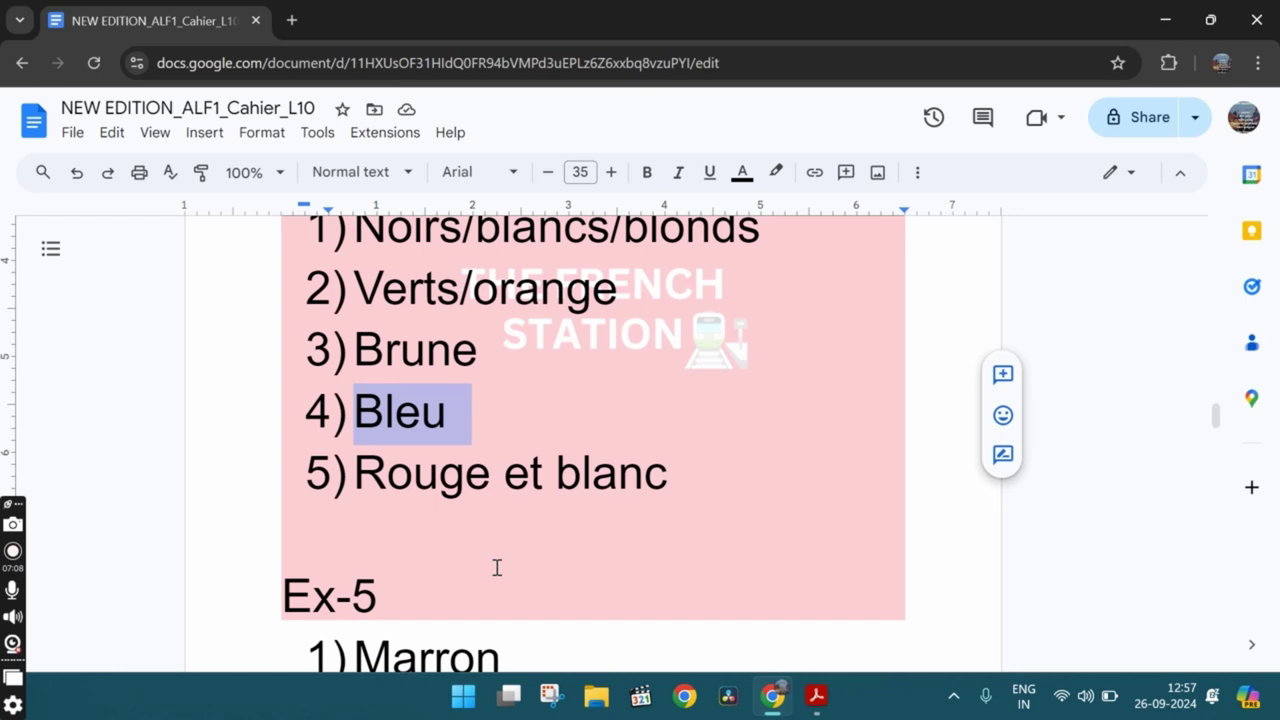
pyautogui.hotkey('alt', 'Tab')
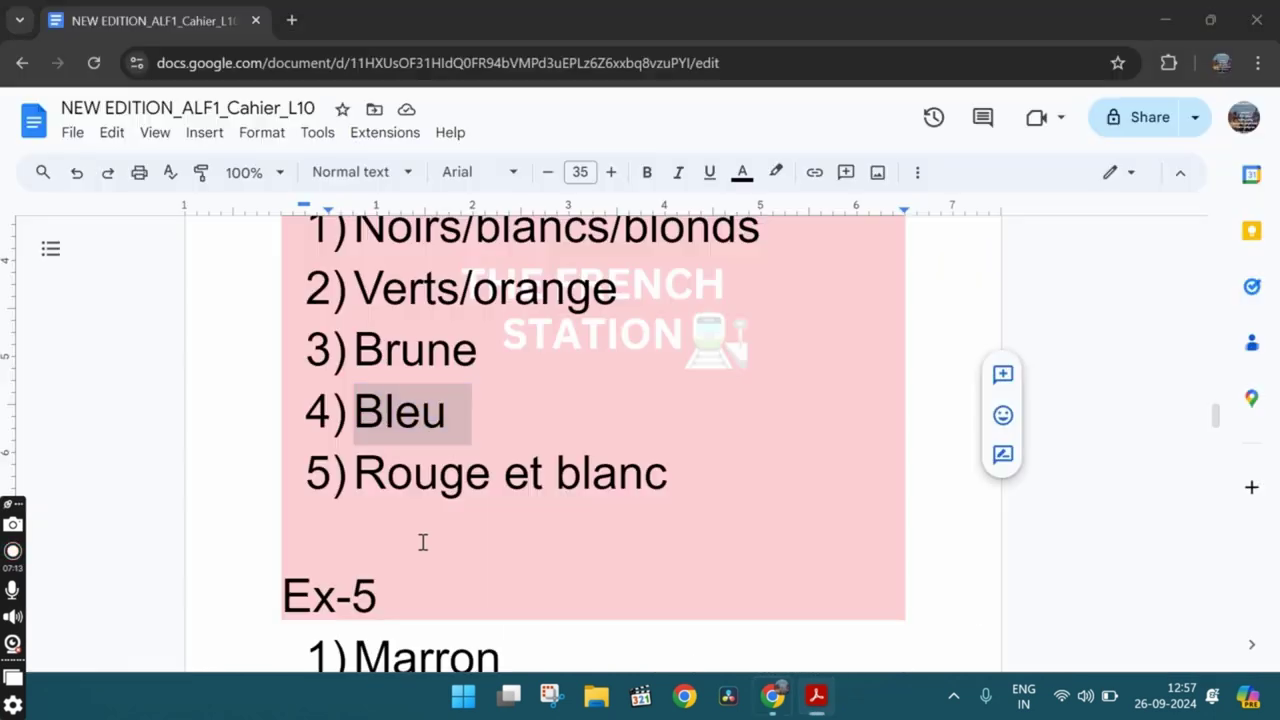
pyautogui.hotkey('alt', 'Tab')
pyautogui.moveTo(368, 478); pyautogui.dragTo(711, 496)
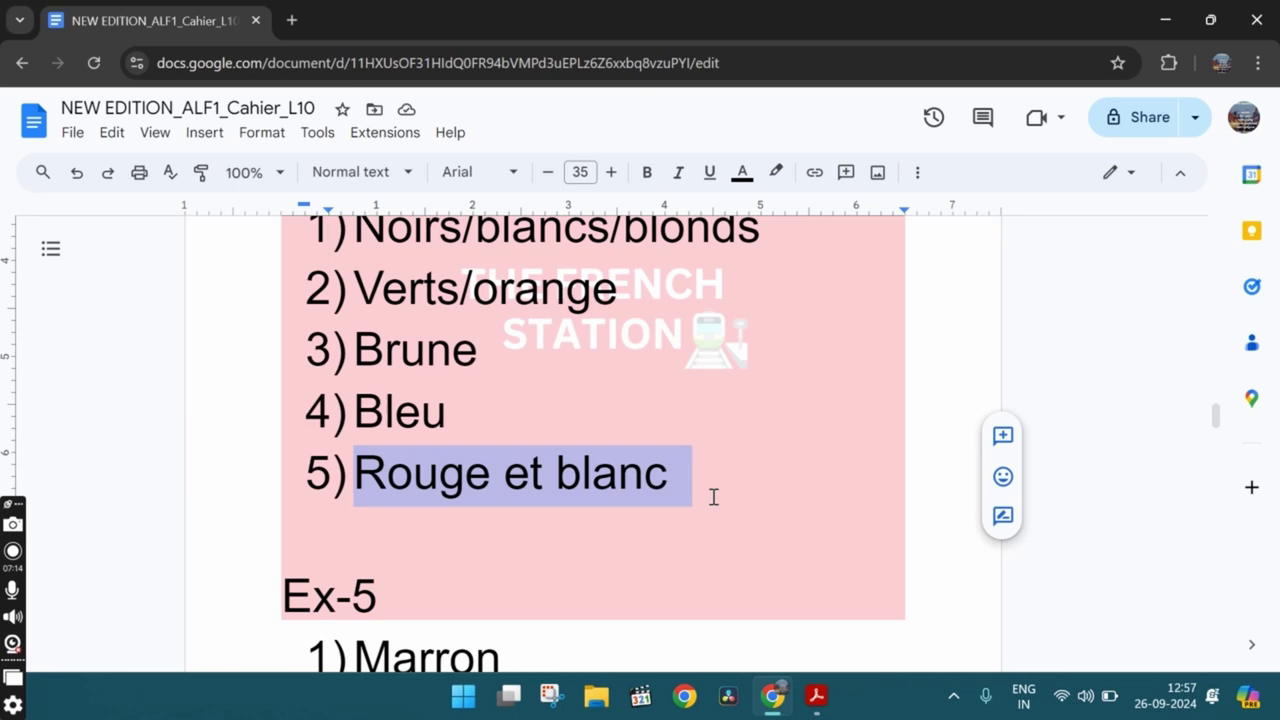
pyautogui.hotkey('alt', 'Tab')
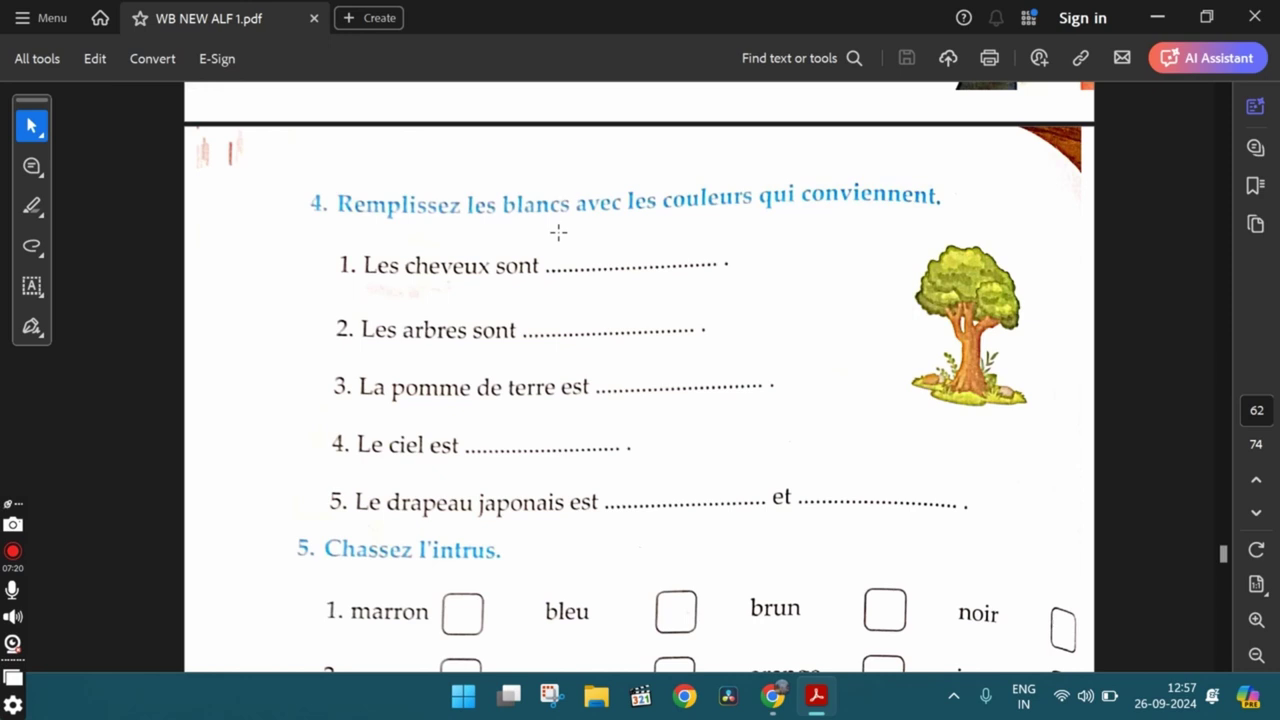
pyautogui.moveTo(558, 232); pyautogui.dragTo(935, 557)
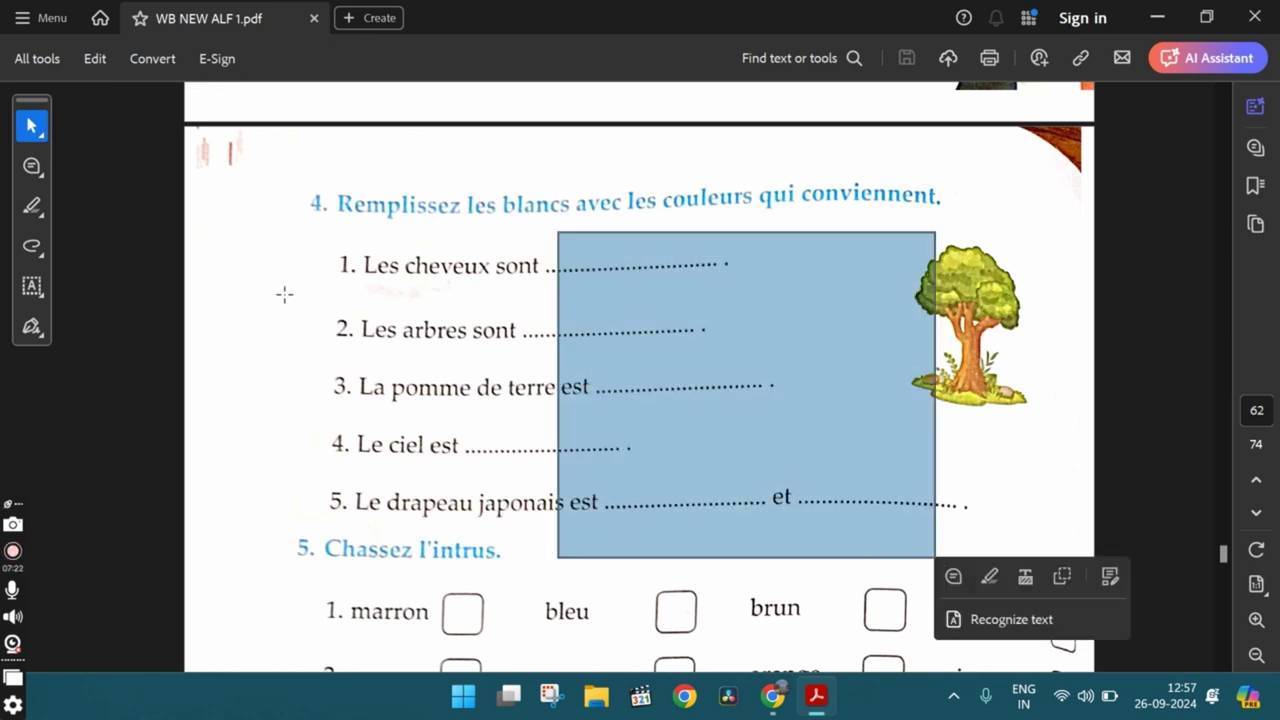
# - In Chassez l'intrus, mark 'marron' and 'bleu, brun, noir' in row 1
pyautogui.moveTo(374, 250); pyautogui.dragTo(475, 310)
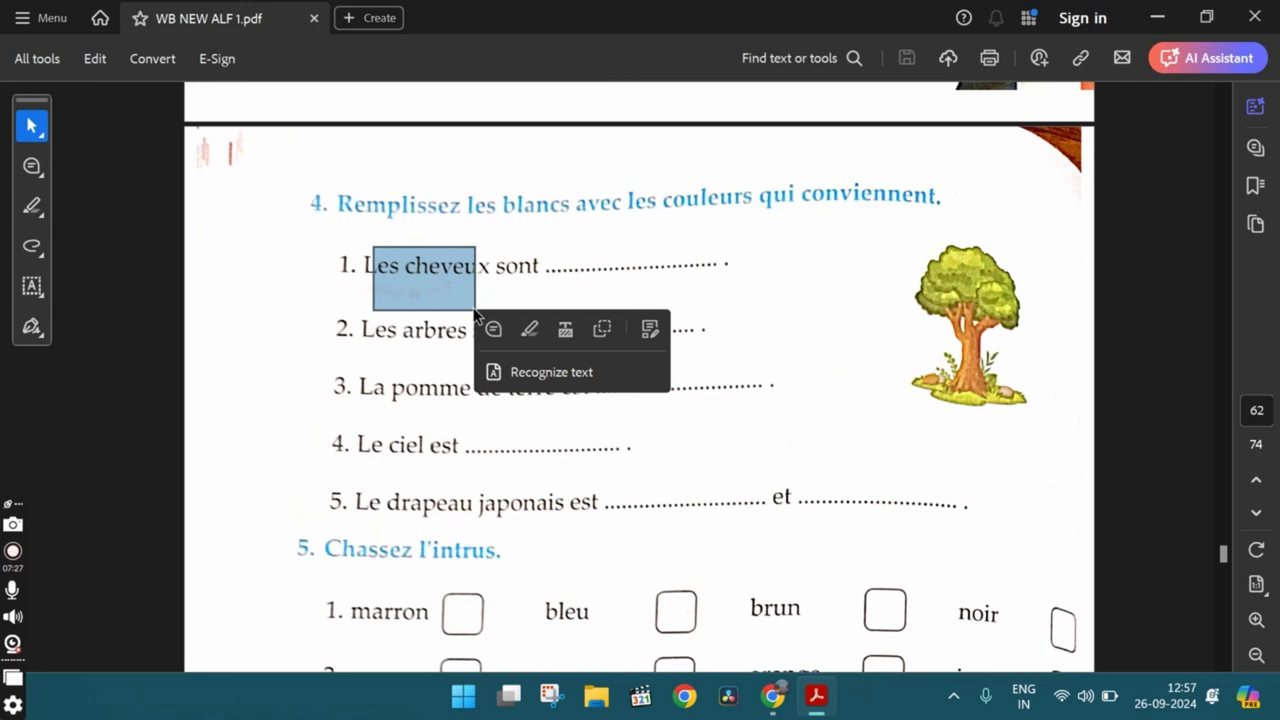
pyautogui.scroll(-5, 475, 313)
pyautogui.click(474, 312)
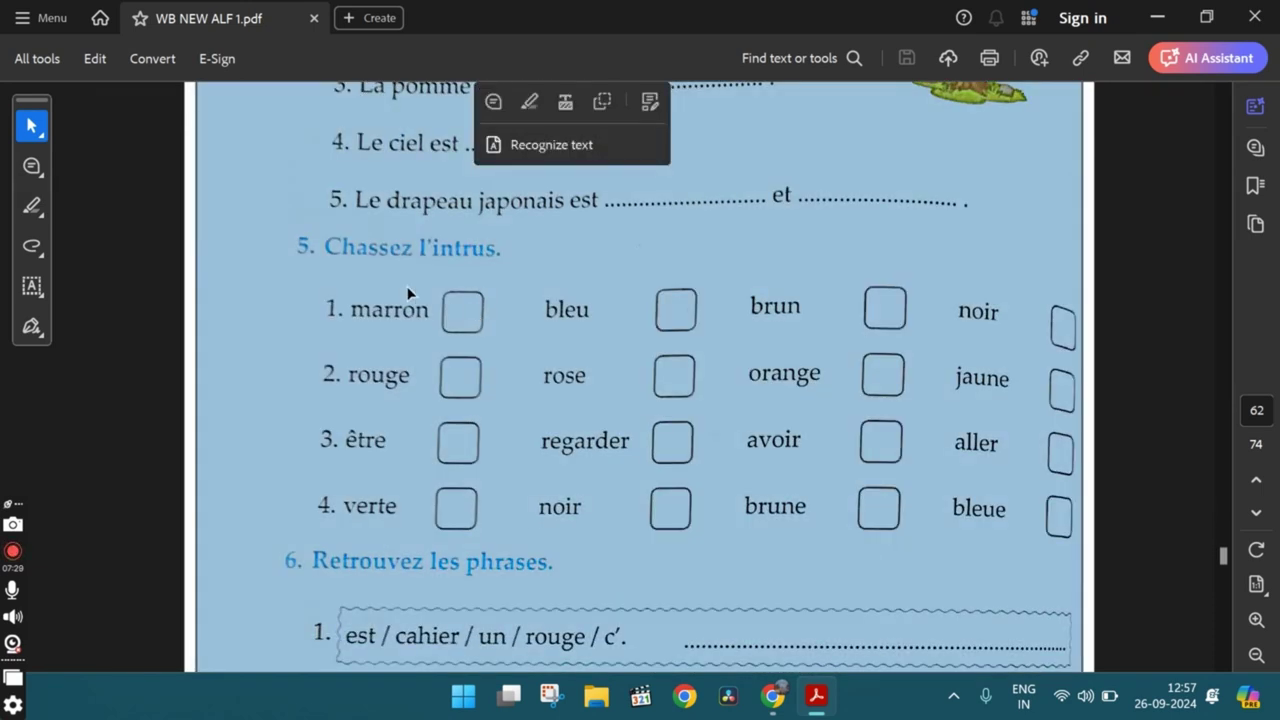
pyautogui.click(408, 292)
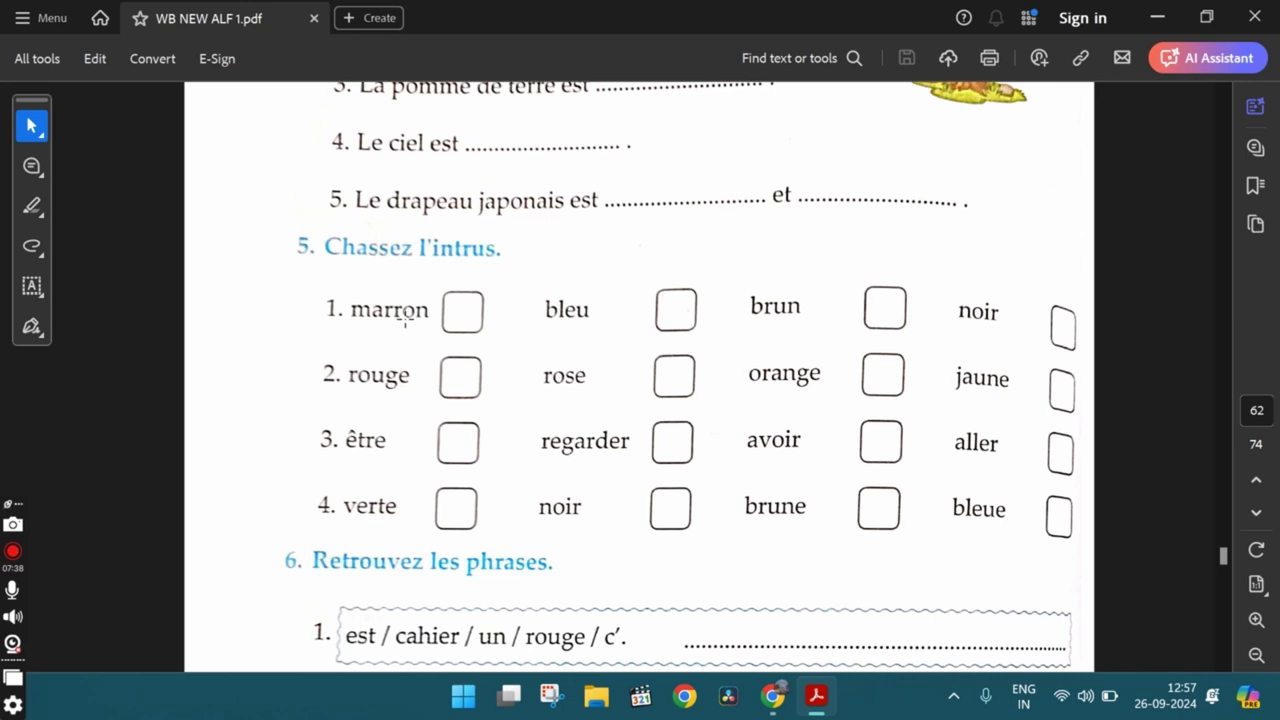
pyautogui.moveTo(340, 285); pyautogui.dragTo(444, 332)
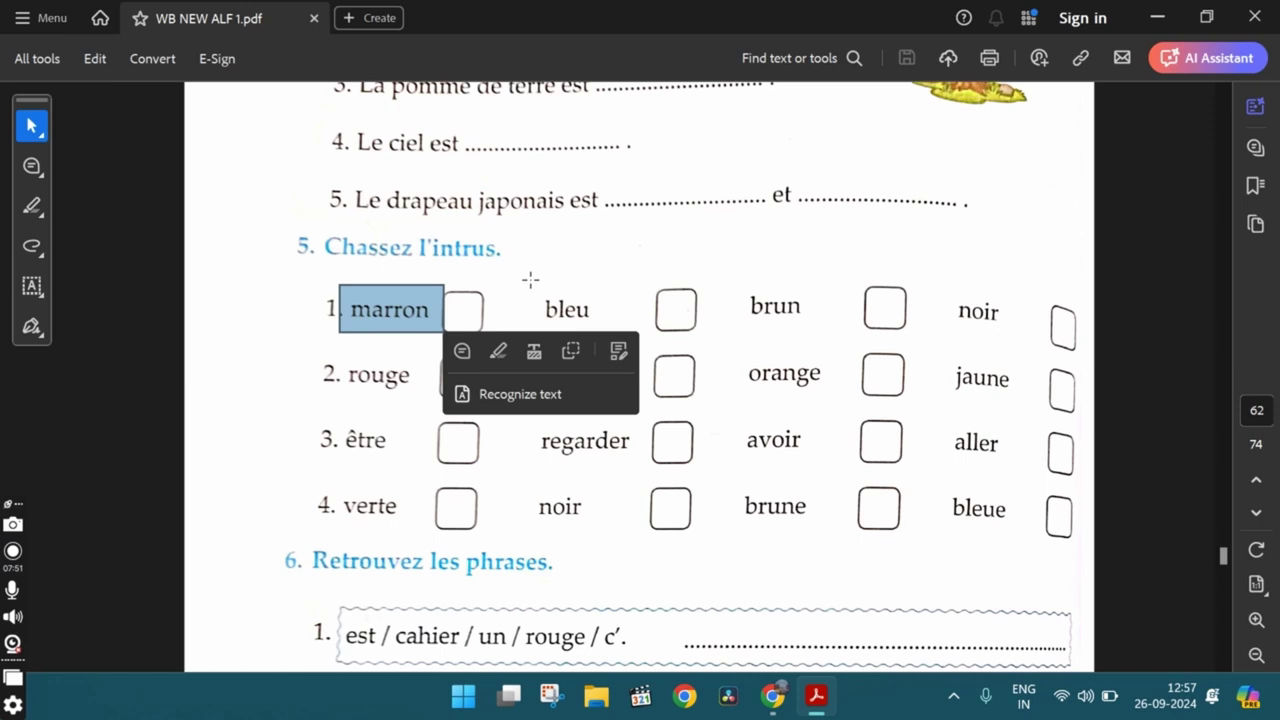
pyautogui.moveTo(530, 280); pyautogui.dragTo(1048, 354)
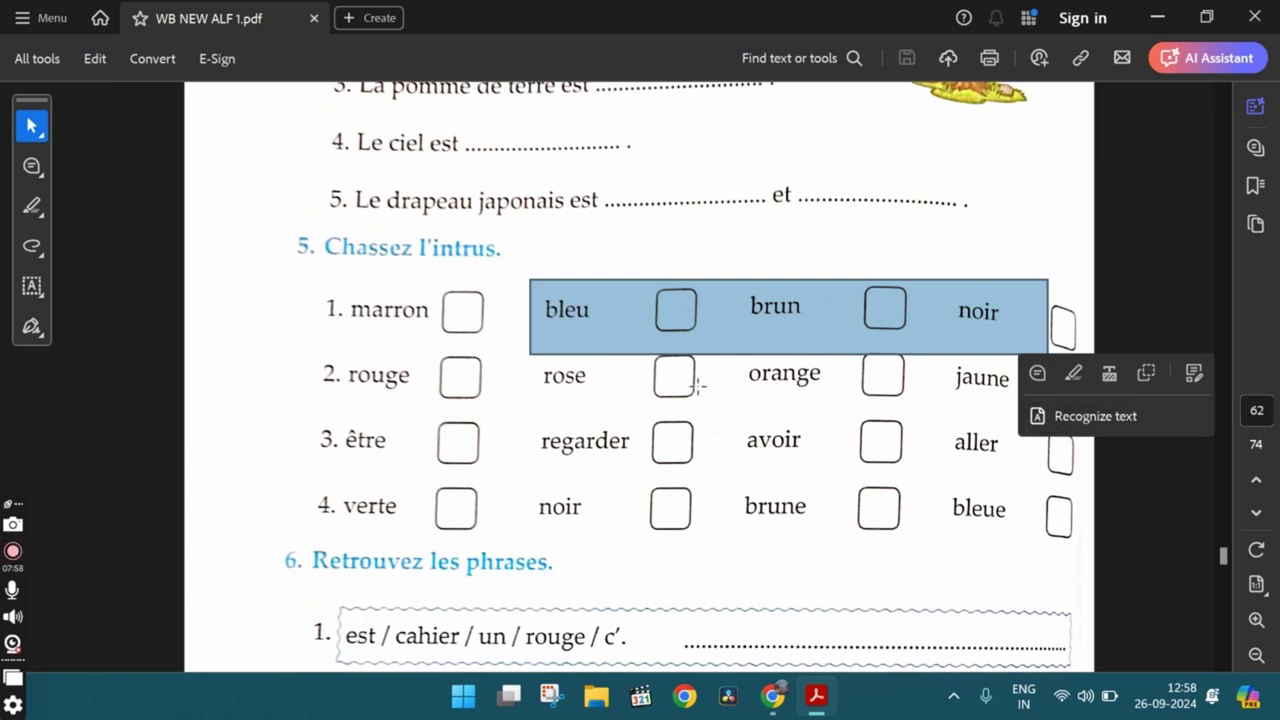
pyautogui.click(762, 371)
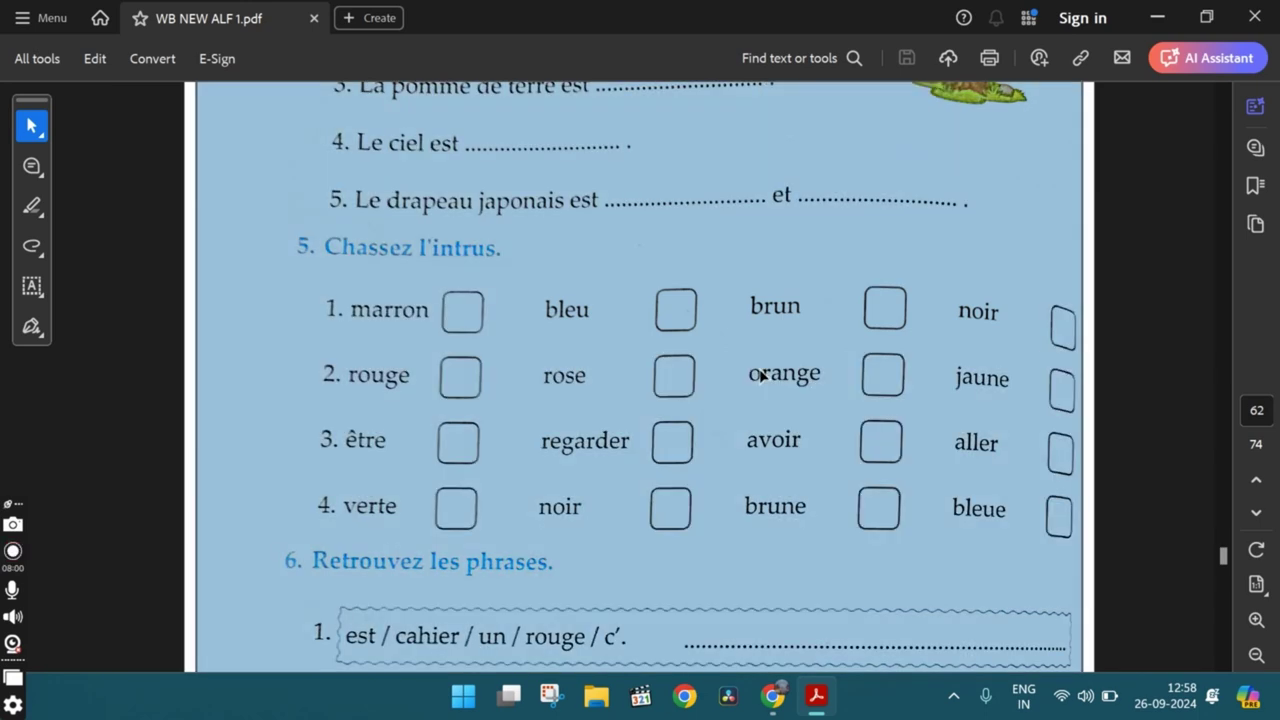
# - Mark 'orange' in row 2 and 'regarder' in row 3 of the odd-one-out exercise
pyautogui.press('Escape')
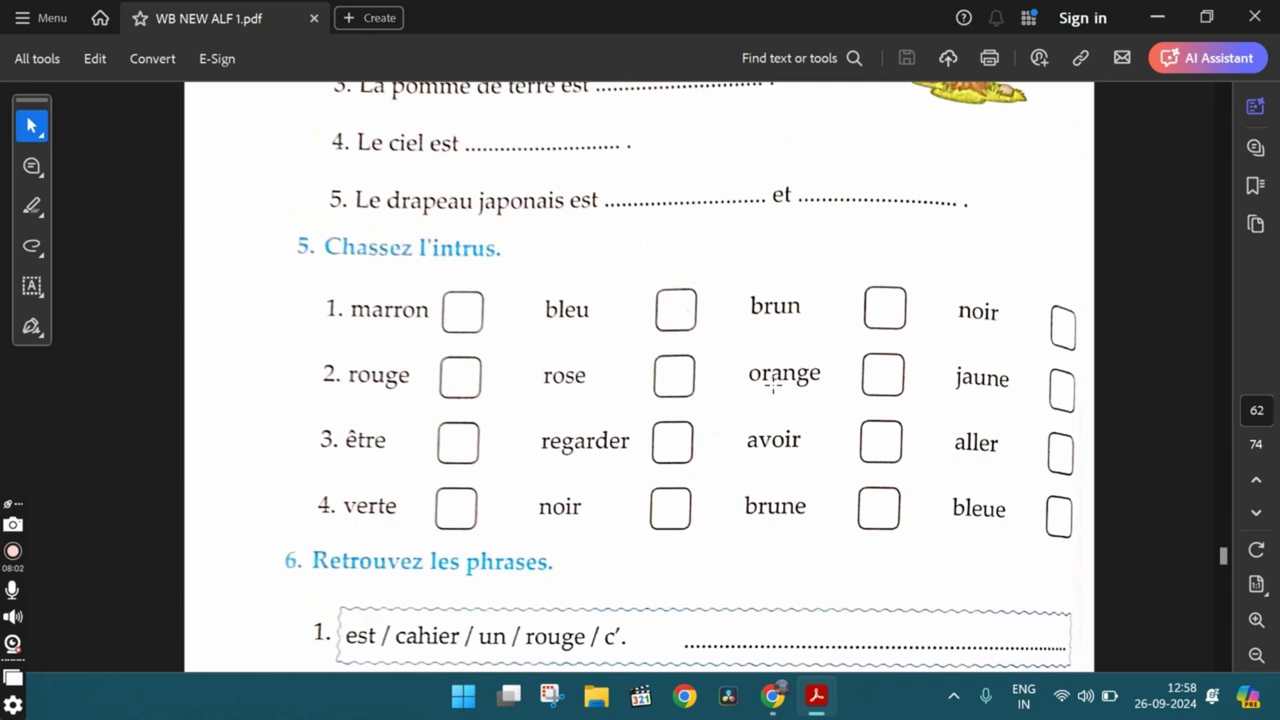
pyautogui.moveTo(753, 354); pyautogui.dragTo(846, 406)
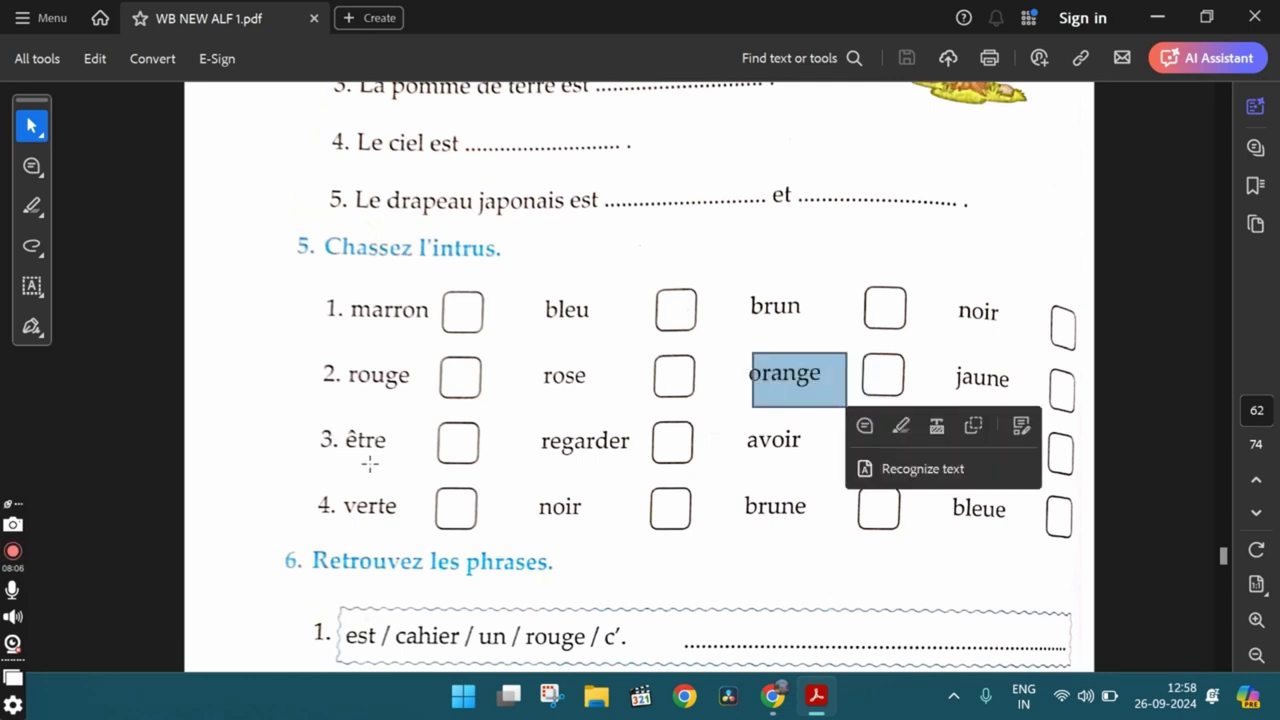
pyautogui.click(551, 461)
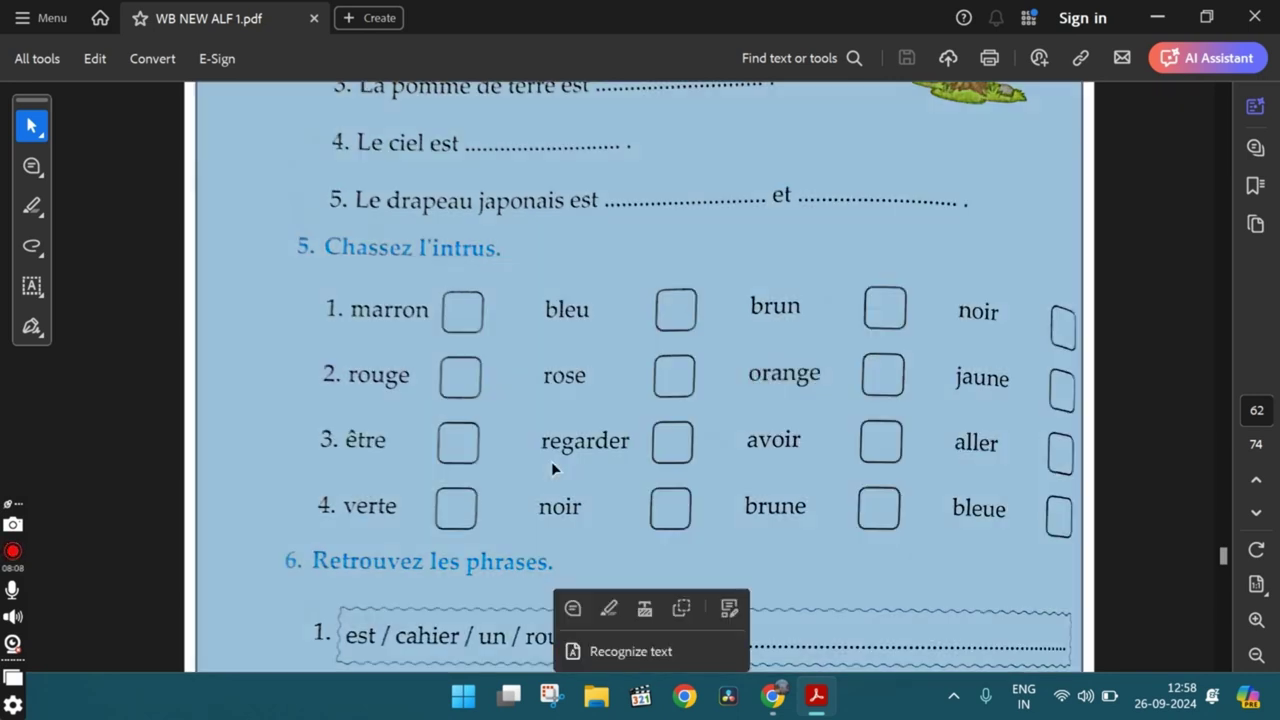
pyautogui.click(779, 449)
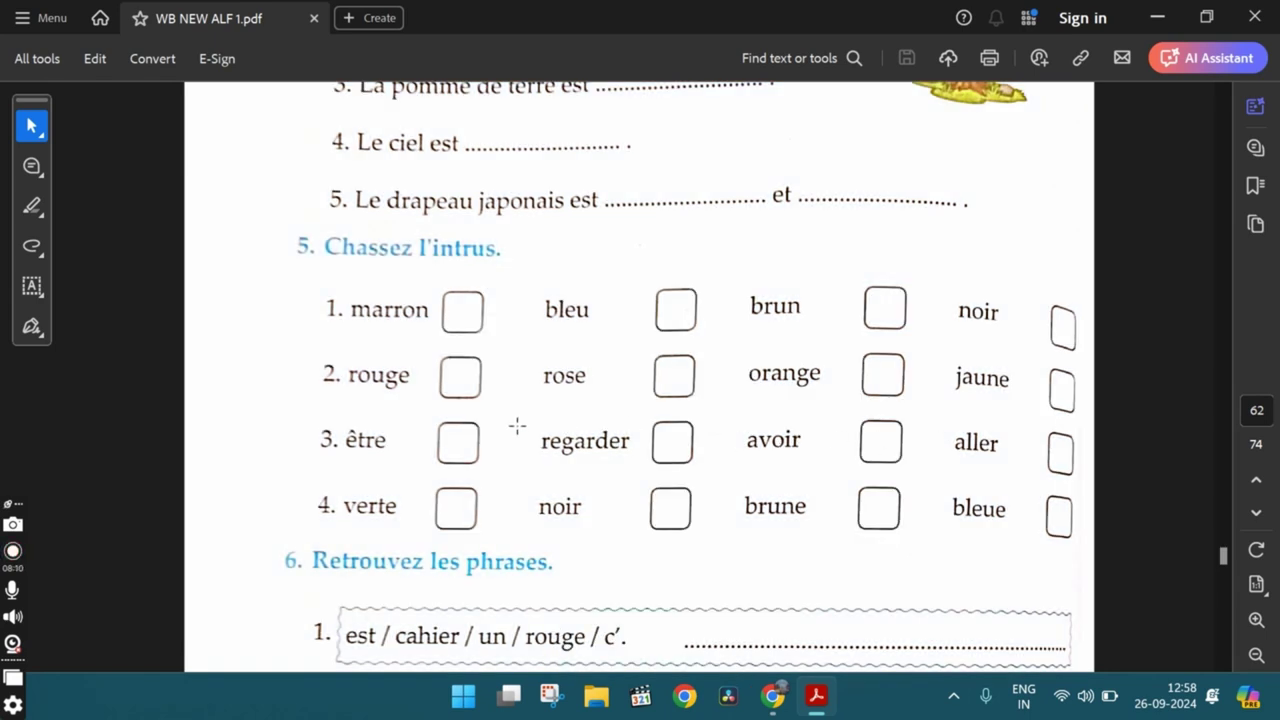
pyautogui.moveTo(517, 426); pyautogui.dragTo(643, 472)
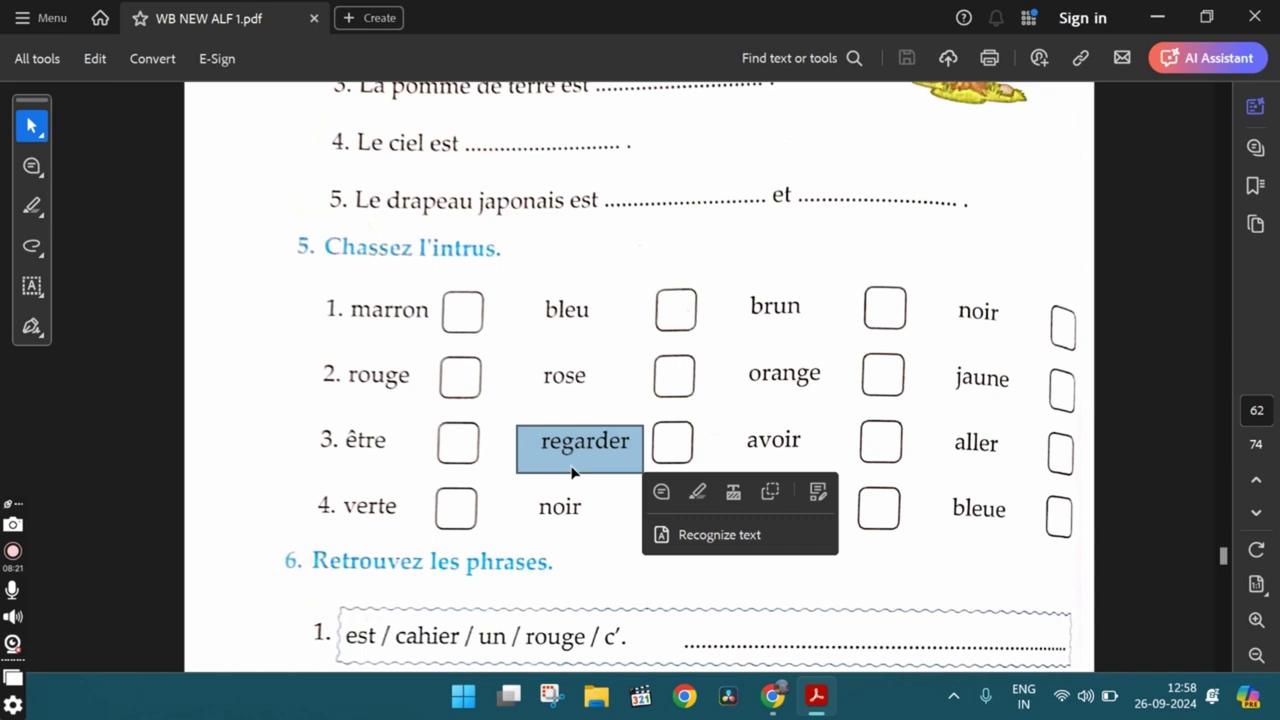
pyautogui.click(366, 543)
pyautogui.click(366, 543)
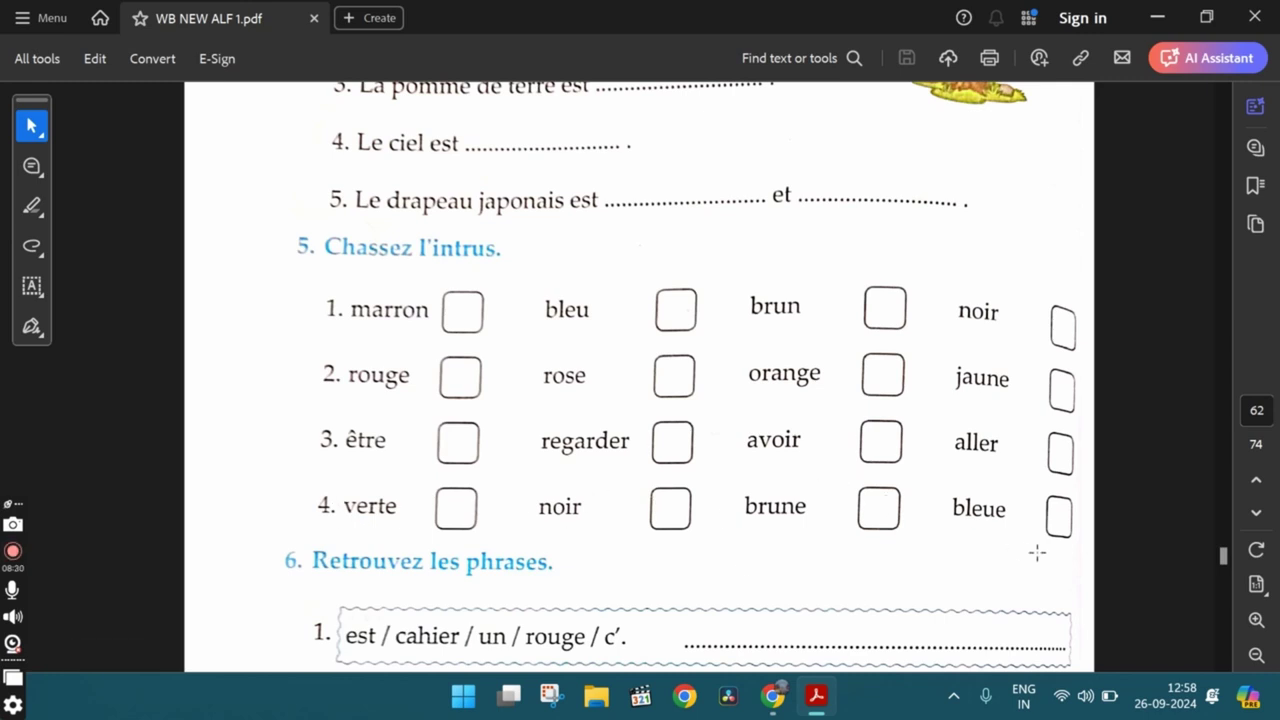
pyautogui.hotkey('alt', 'Tab')
# - Bring the workbook to exercise 6, 'Retrouvez les phrases', with its four scrambled sentences
pyautogui.scroll(-5, 1040, 556)
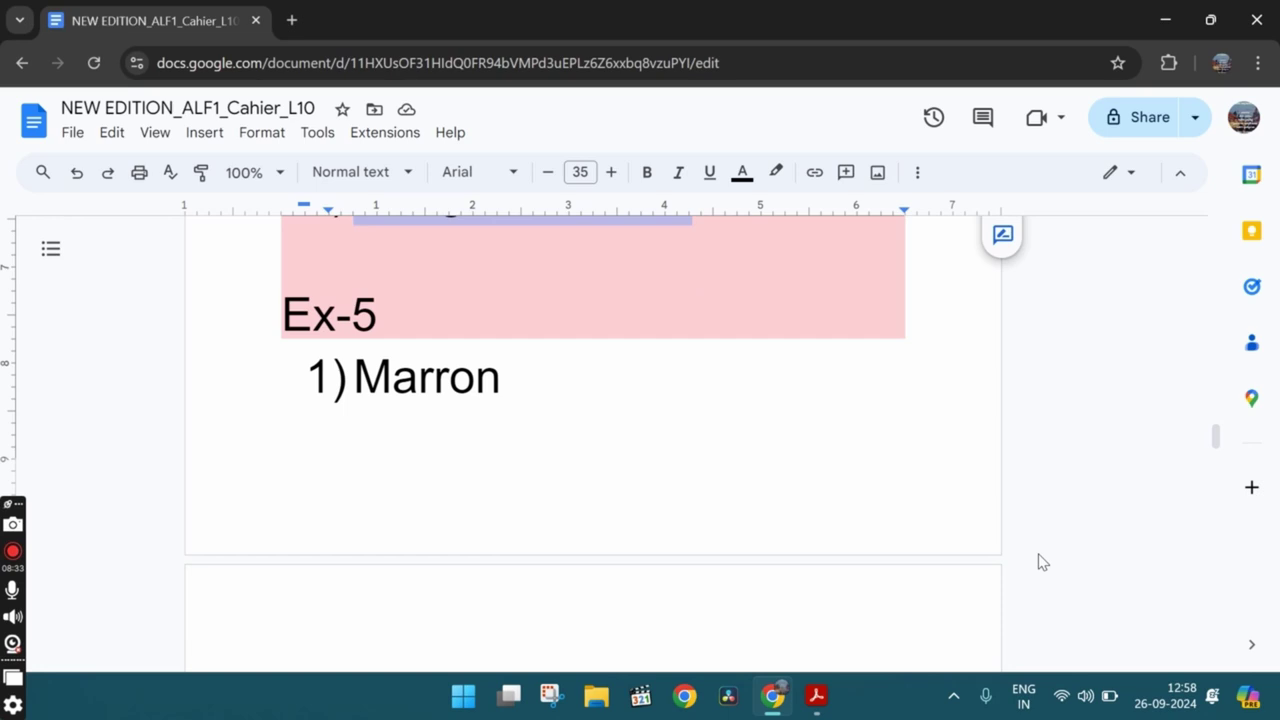
pyautogui.scroll(-3, 1040, 560)
pyautogui.hotkey('alt', 'Tab')
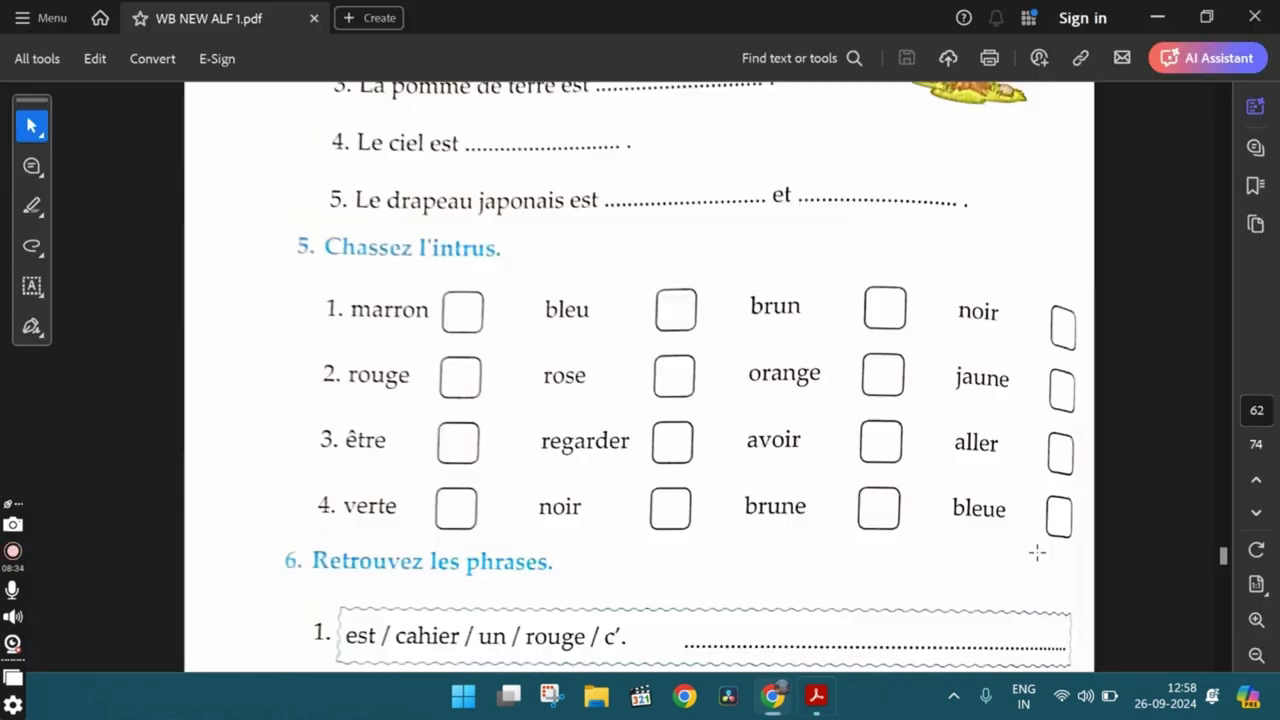
pyautogui.scroll(-4, 749, 489)
pyautogui.scroll(3, 616, 368)
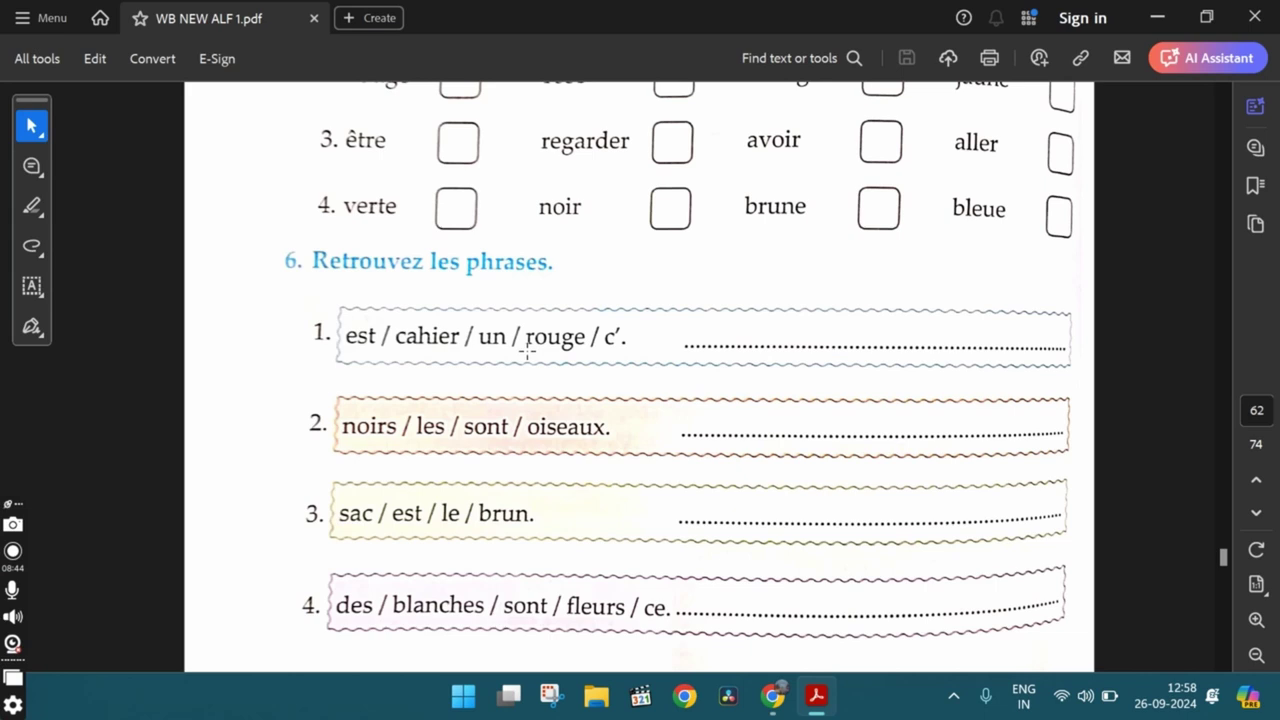
# - Compare Ex-6 answers 1 and 2, including 'Les oiseaux sont noirs.', with the workbook
pyautogui.hotkey('alt', 'Tab')
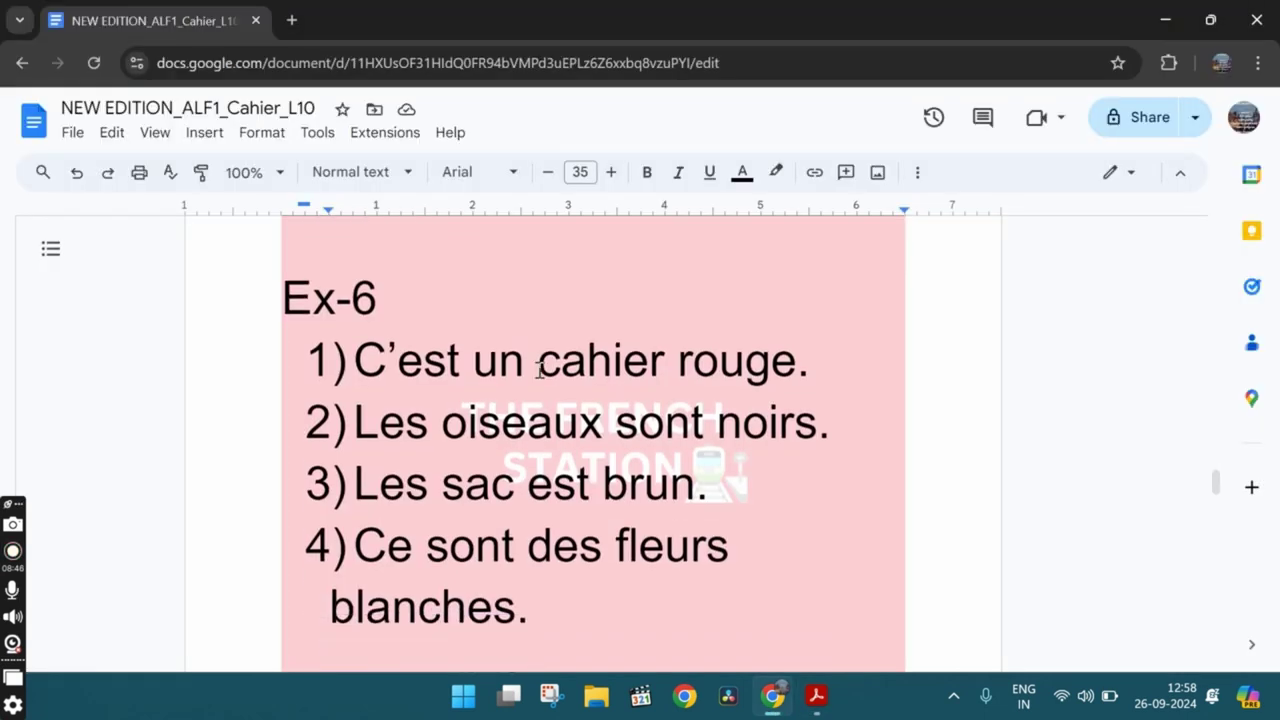
pyautogui.scroll(-1, 540, 370)
pyautogui.moveTo(587, 333); pyautogui.dragTo(790, 323)
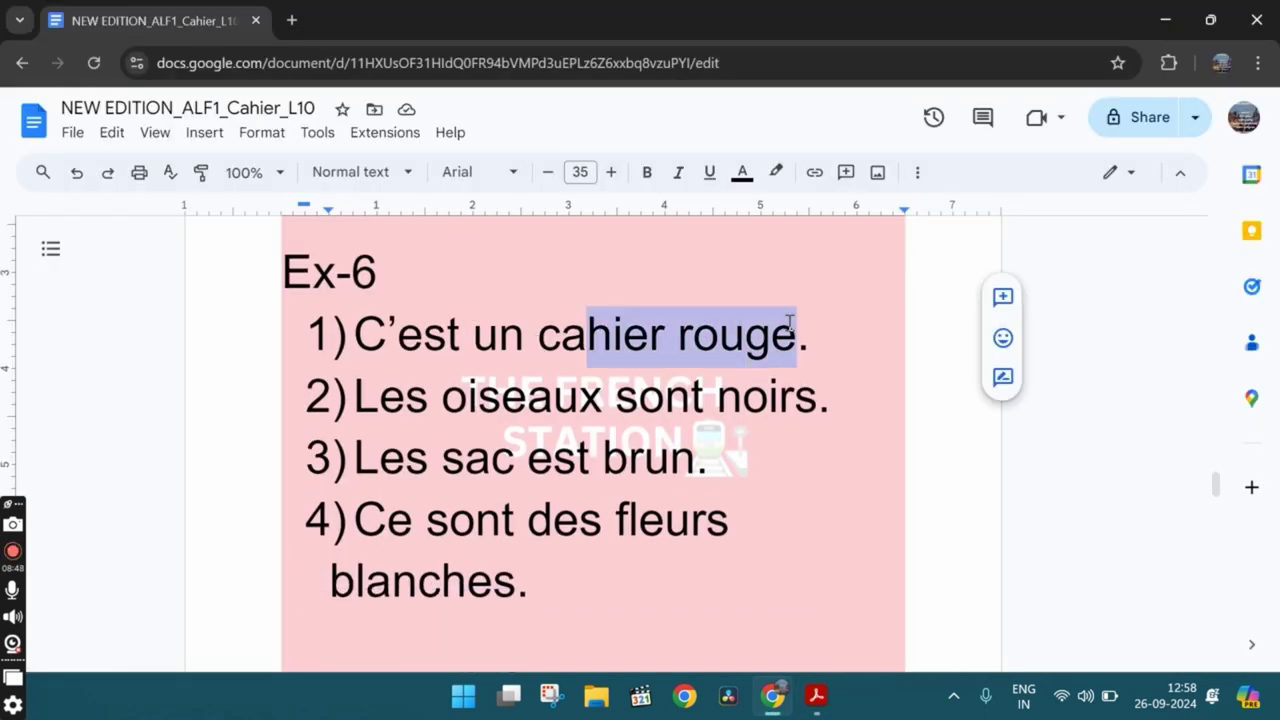
pyautogui.hotkey('alt', 'Tab')
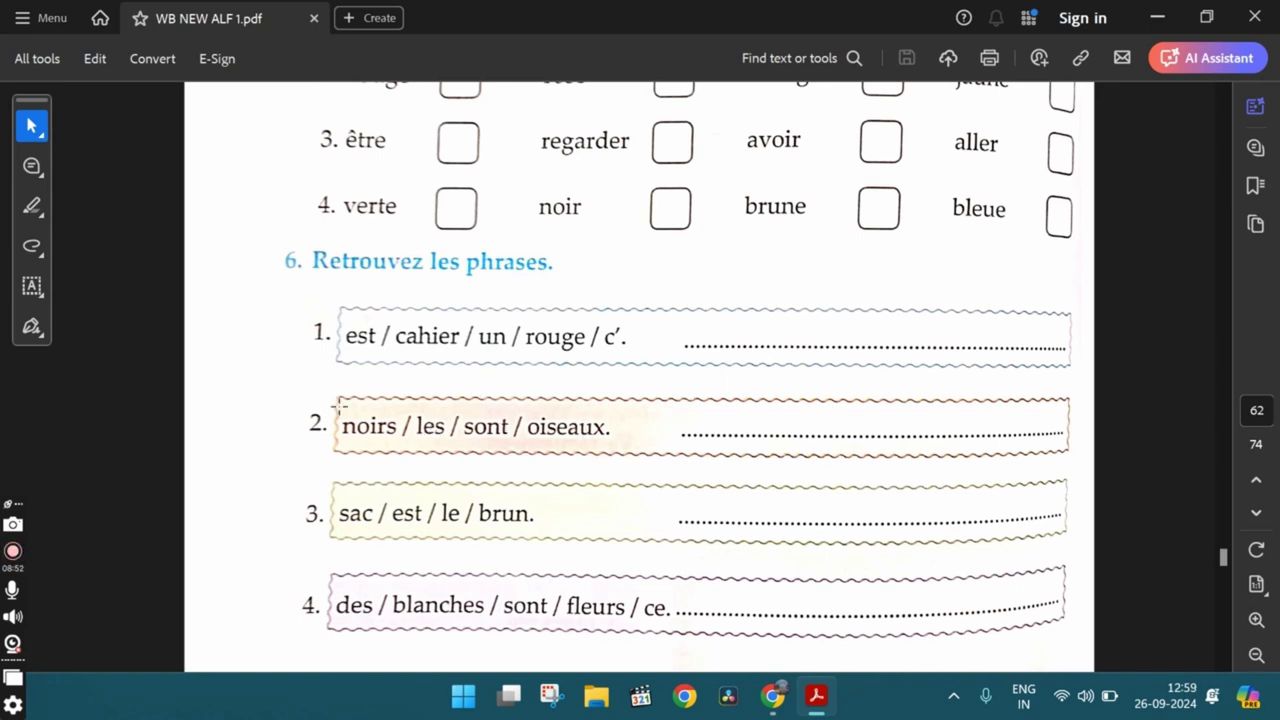
pyautogui.hotkey('alt', 'Tab')
pyautogui.moveTo(378, 395); pyautogui.dragTo(857, 400)
pyautogui.hotkey('alt', 'Tab')
# - Check sentences 3 and 4 ('sac est brun.', 'fleurs blanches.') and scroll the PDF to exercise 7
pyautogui.scroll(-3, 855, 399)
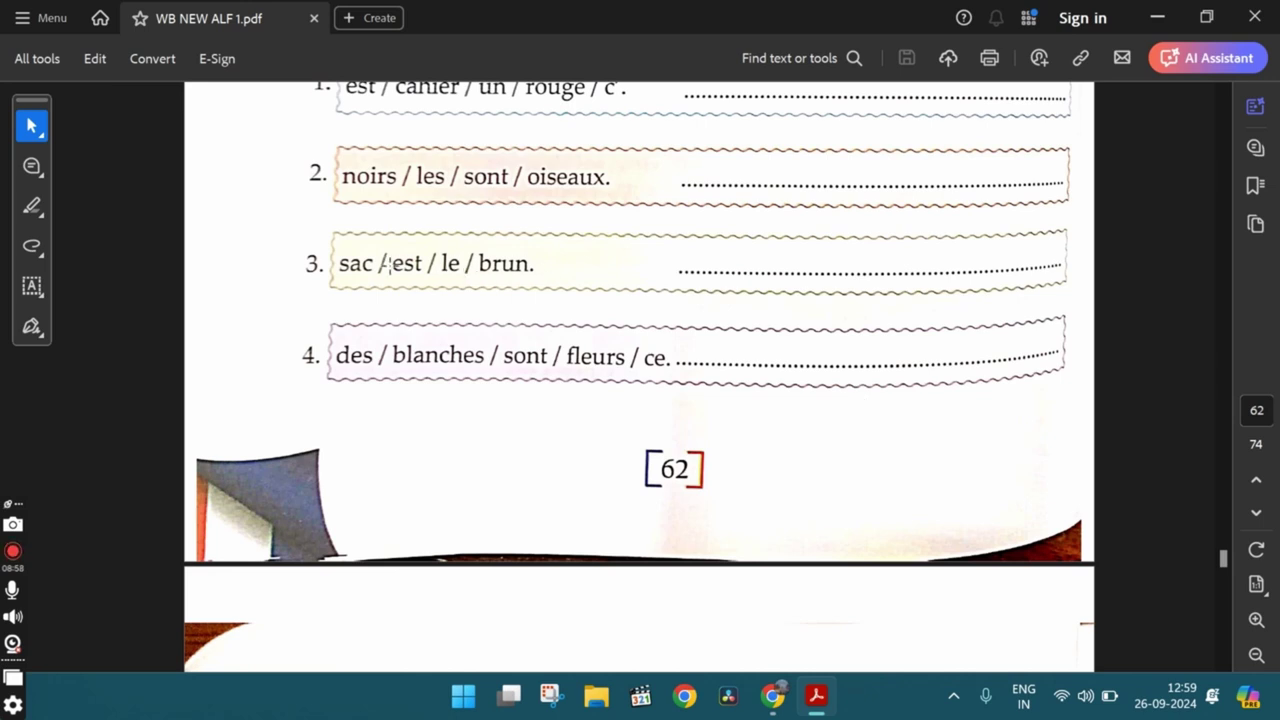
pyautogui.hotkey('alt', 'Tab')
pyautogui.moveTo(441, 458); pyautogui.dragTo(754, 477)
pyautogui.hotkey('alt', 'Tab')
pyautogui.hotkey('alt', 'Tab')
pyautogui.scroll(-1, 480, 490)
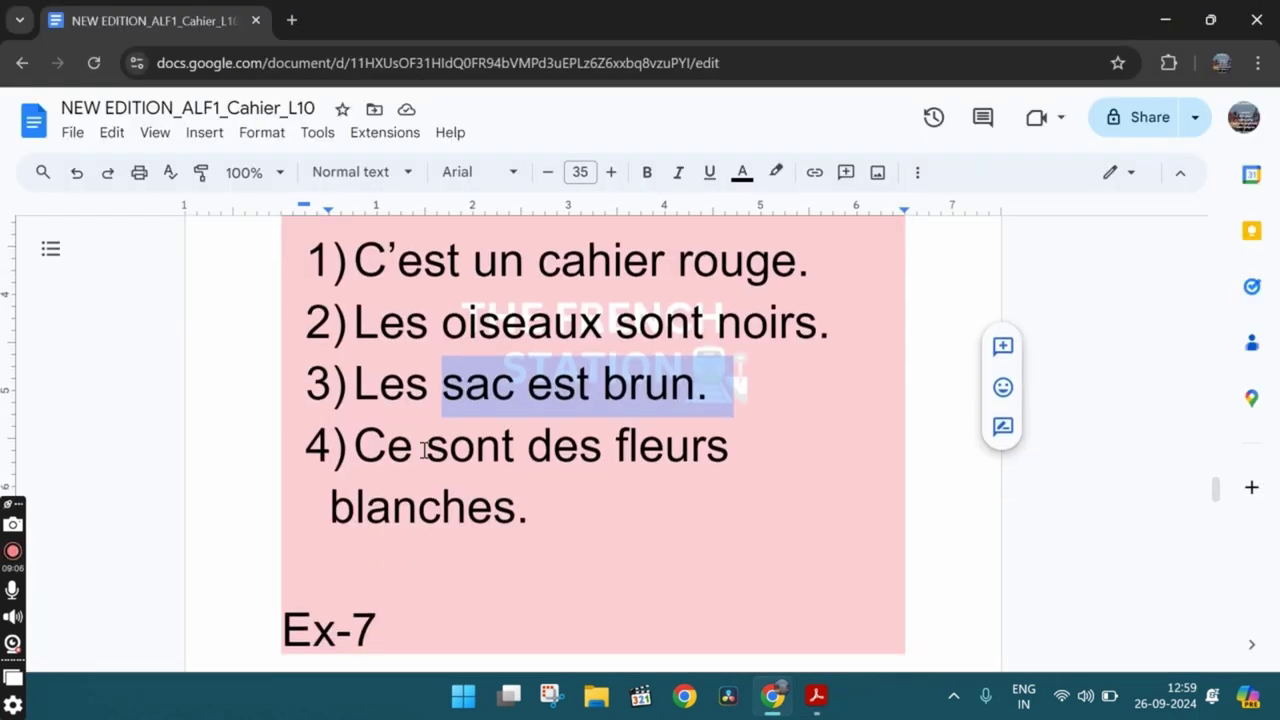
pyautogui.click(405, 453)
pyautogui.moveTo(405, 453); pyautogui.dragTo(623, 495)
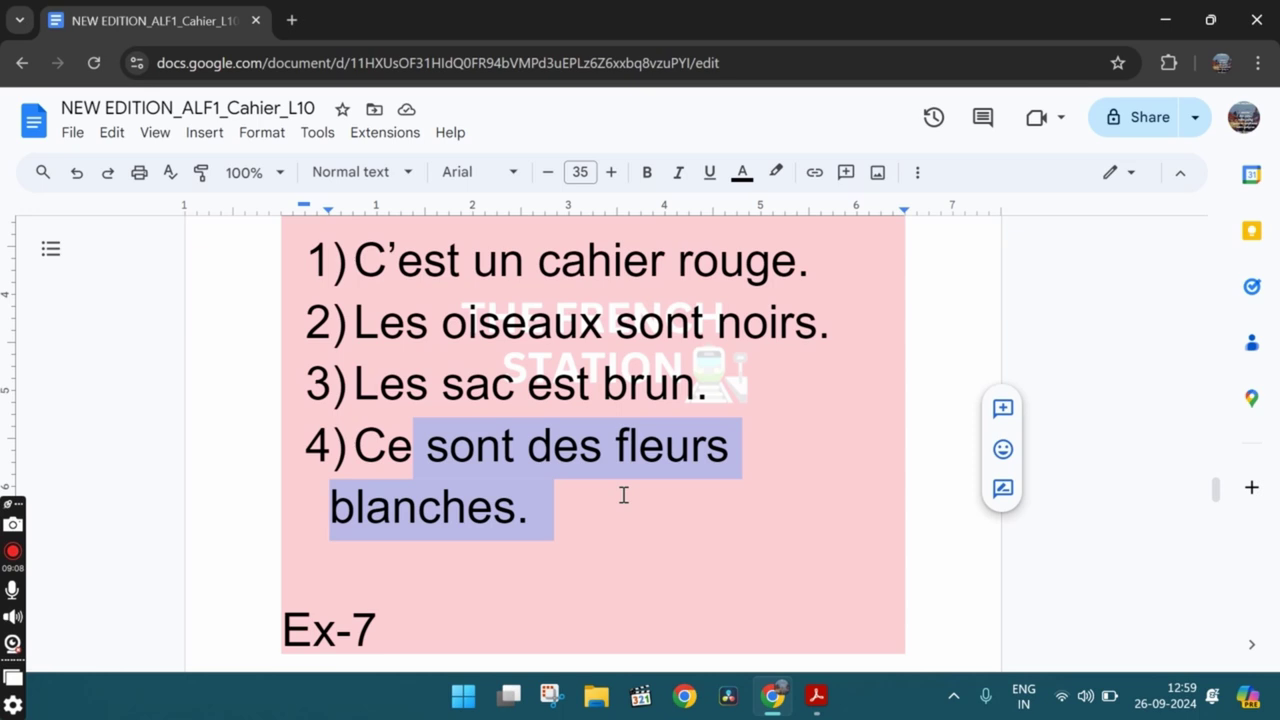
pyautogui.hotkey('alt', 'Tab')
pyautogui.scroll(-5, 620, 492)
pyautogui.scroll(1, 620, 492)
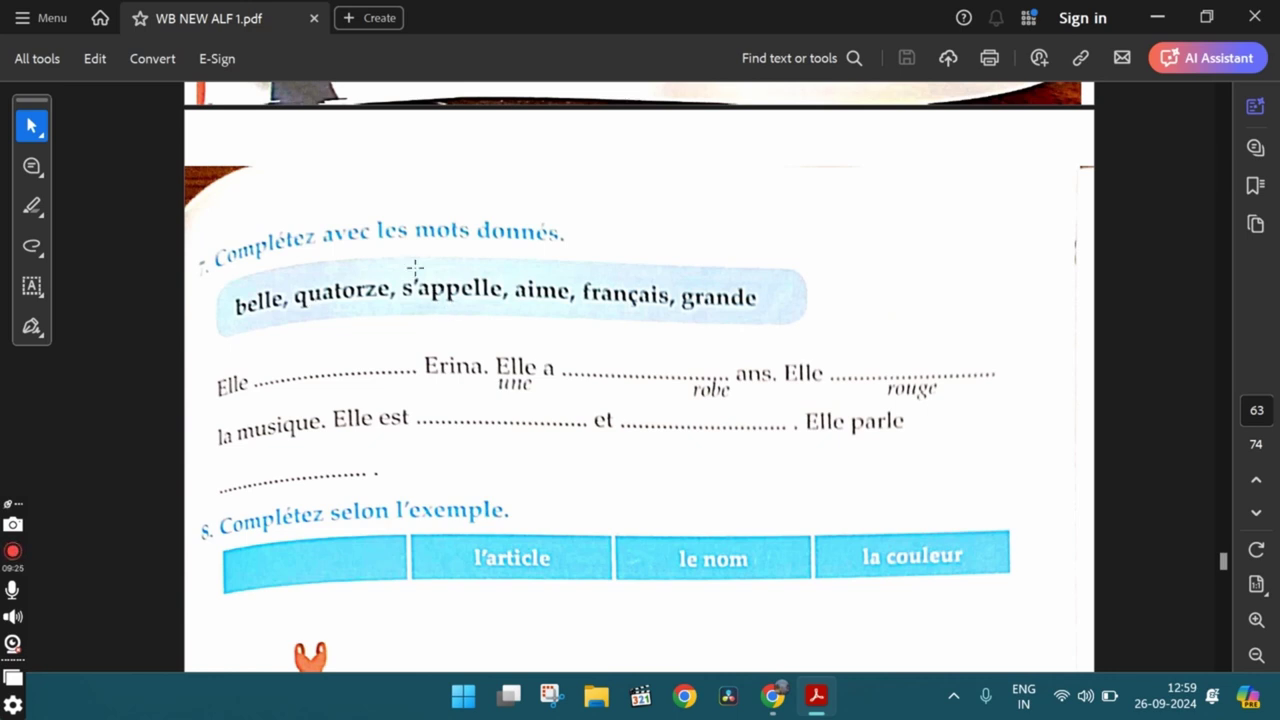
pyautogui.moveTo(391, 258); pyautogui.dragTo(516, 318)
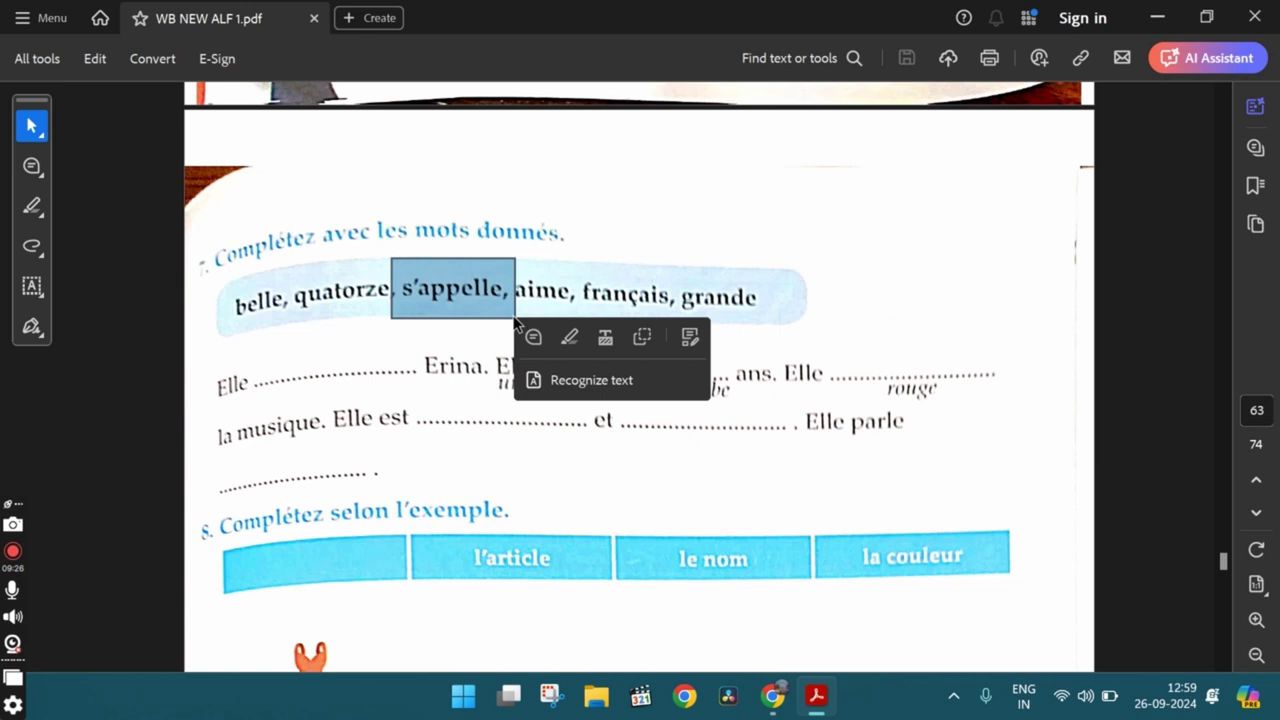
pyautogui.click(525, 272)
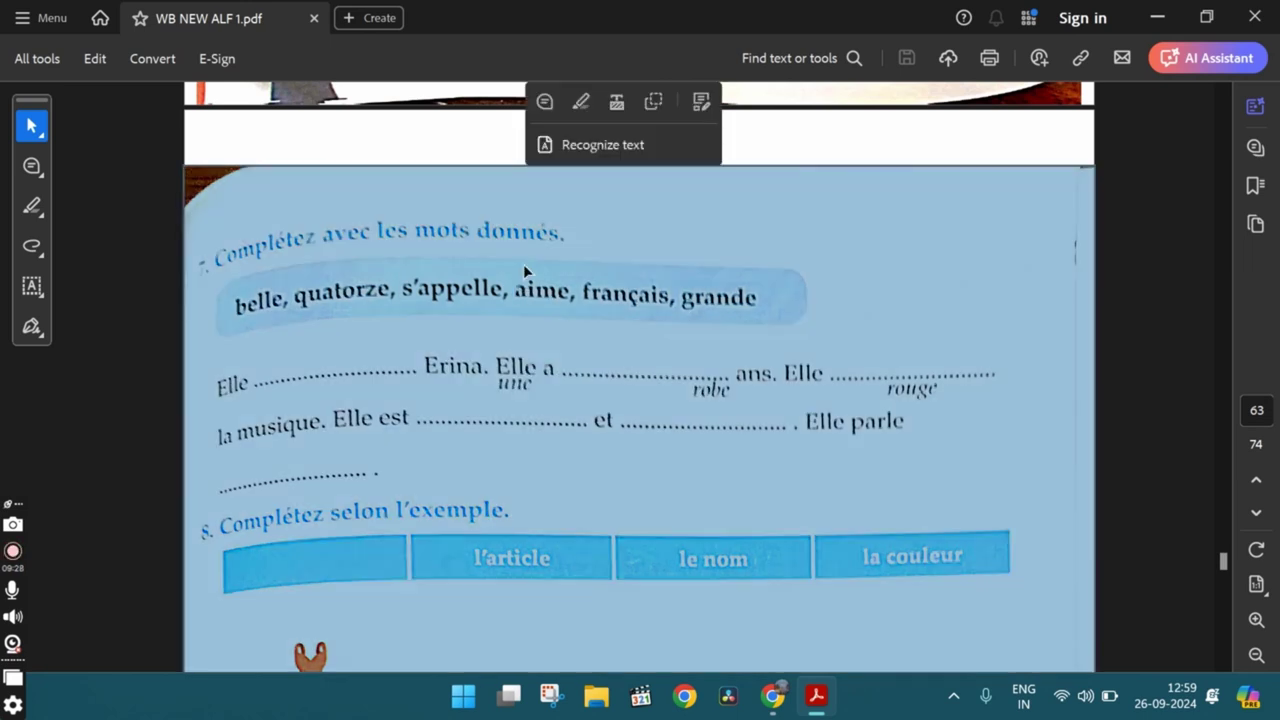
pyautogui.click(524, 265)
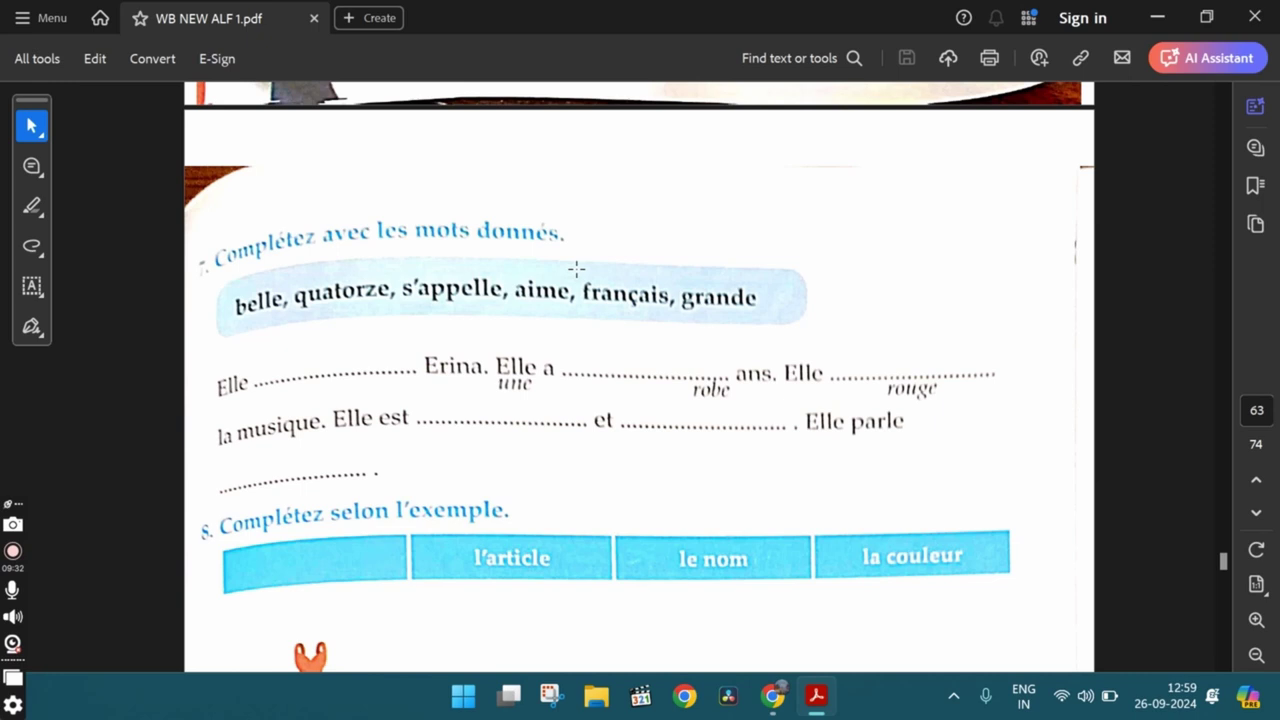
pyautogui.moveTo(576, 268); pyautogui.dragTo(646, 316)
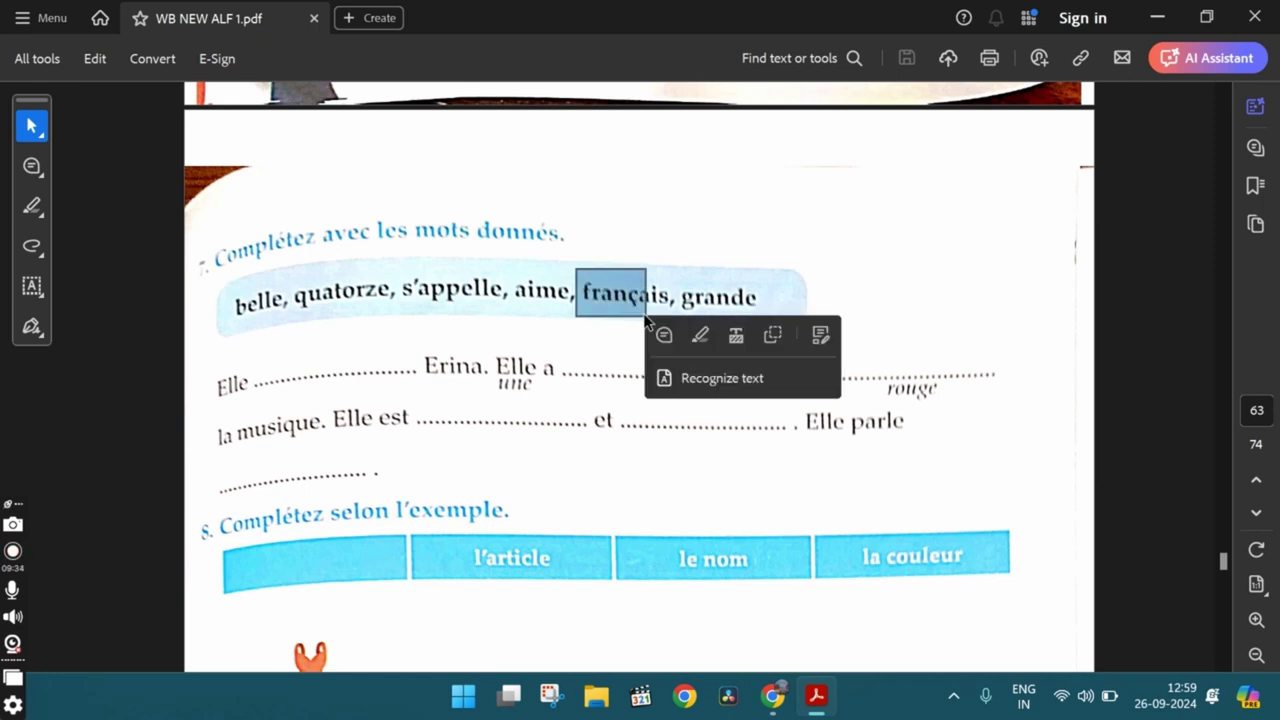
pyautogui.click(749, 287)
pyautogui.click(747, 285)
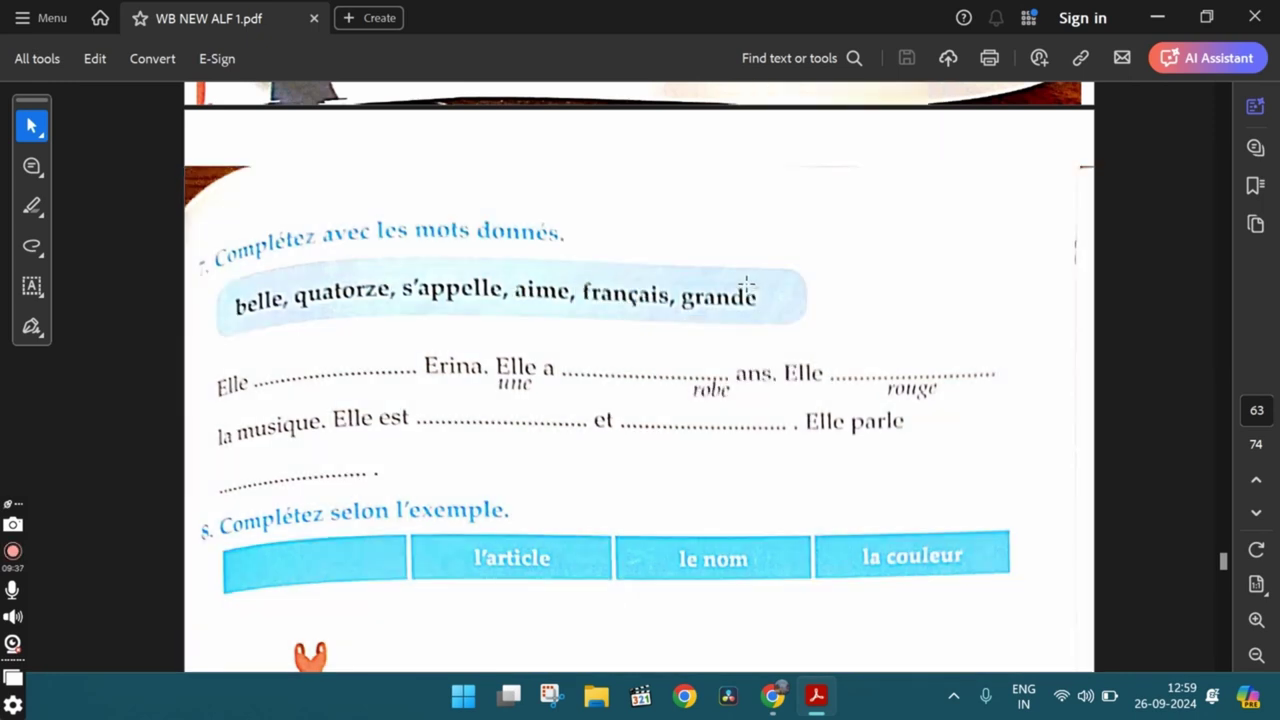
pyautogui.moveTo(747, 285); pyautogui.dragTo(772, 316)
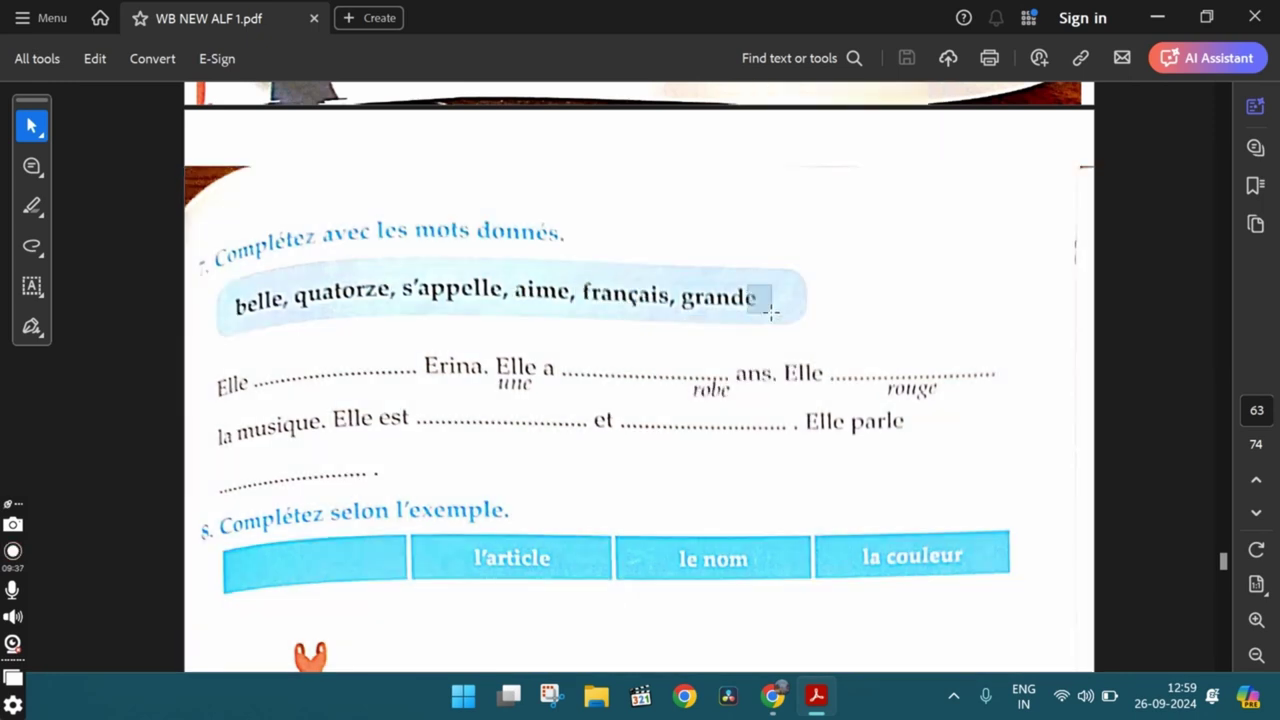
pyautogui.click(211, 366)
pyautogui.click(210, 361)
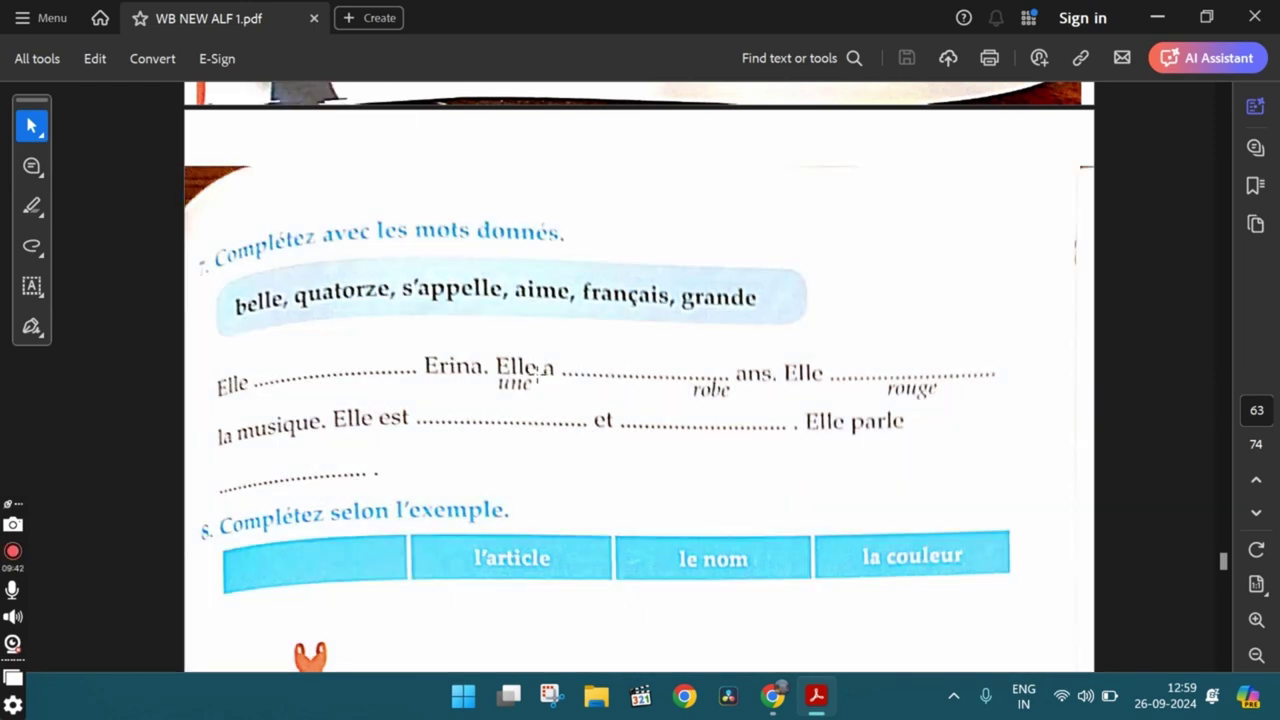
pyautogui.moveTo(495, 362); pyautogui.dragTo(581, 376)
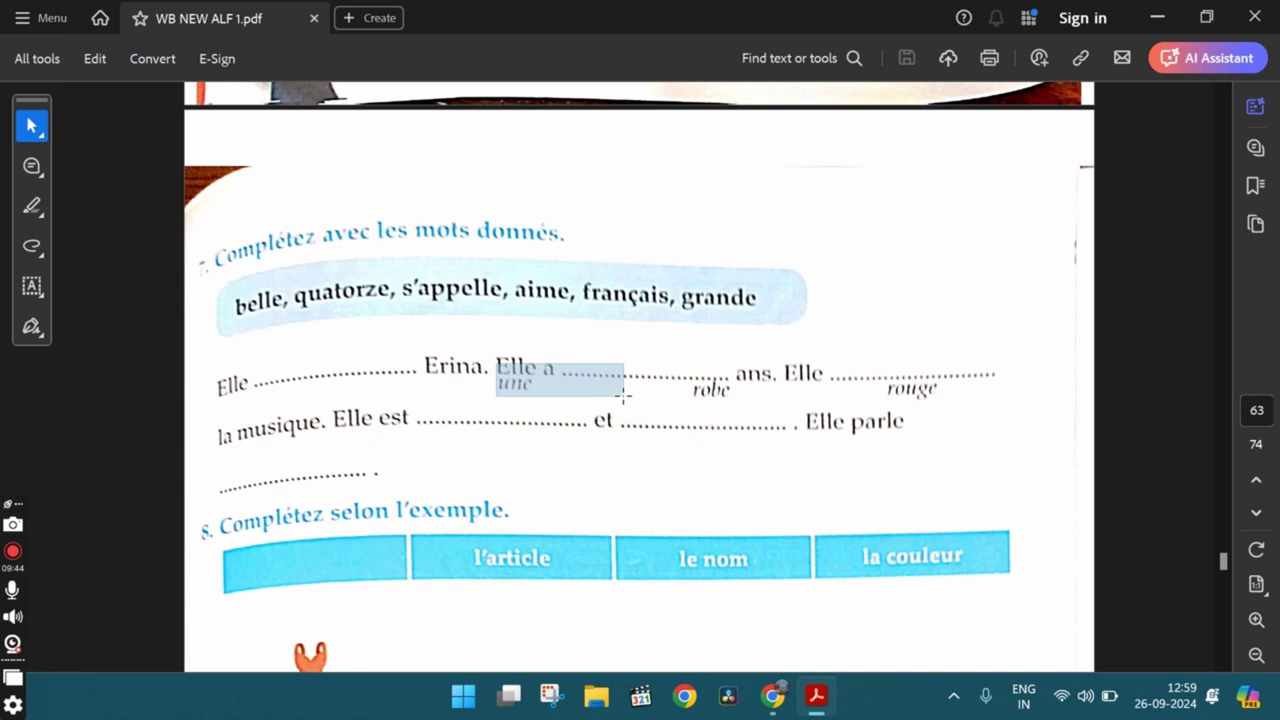
pyautogui.moveTo(623, 396); pyautogui.dragTo(208, 455)
pyautogui.click(778, 373)
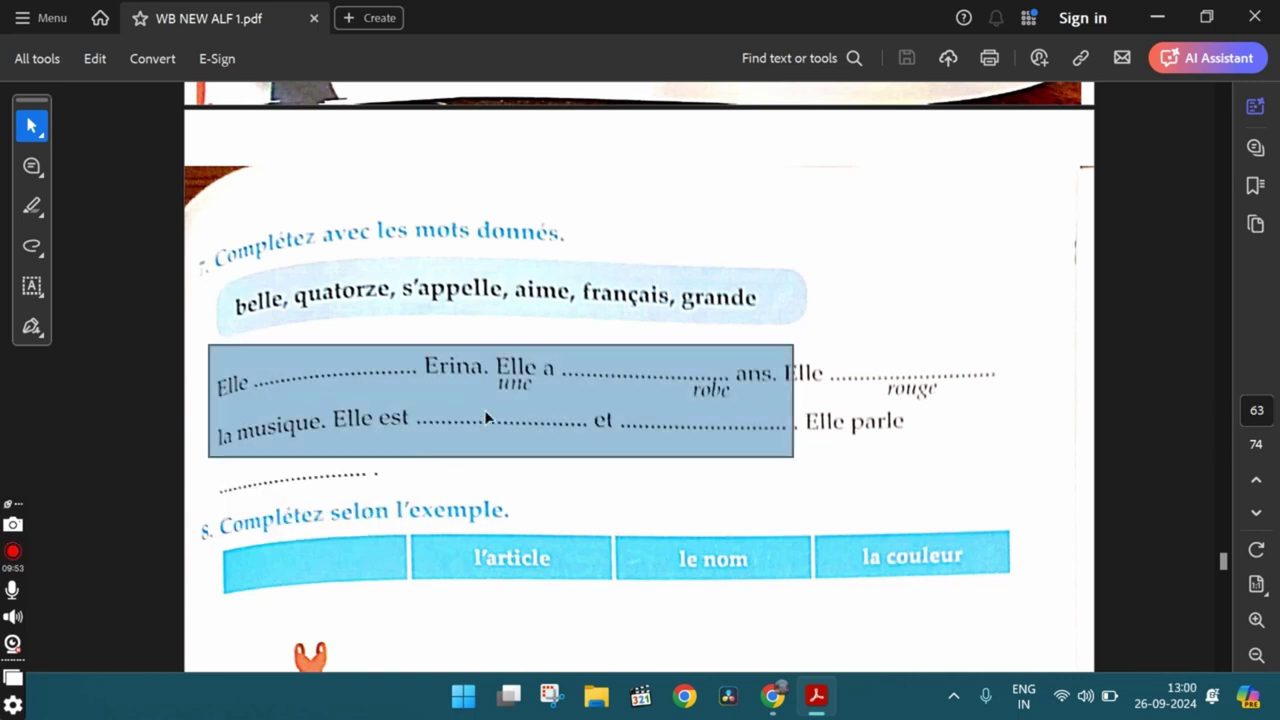
pyautogui.click(535, 405)
pyautogui.moveTo(497, 368); pyautogui.dragTo(955, 410)
pyautogui.scroll(-2, 954, 409)
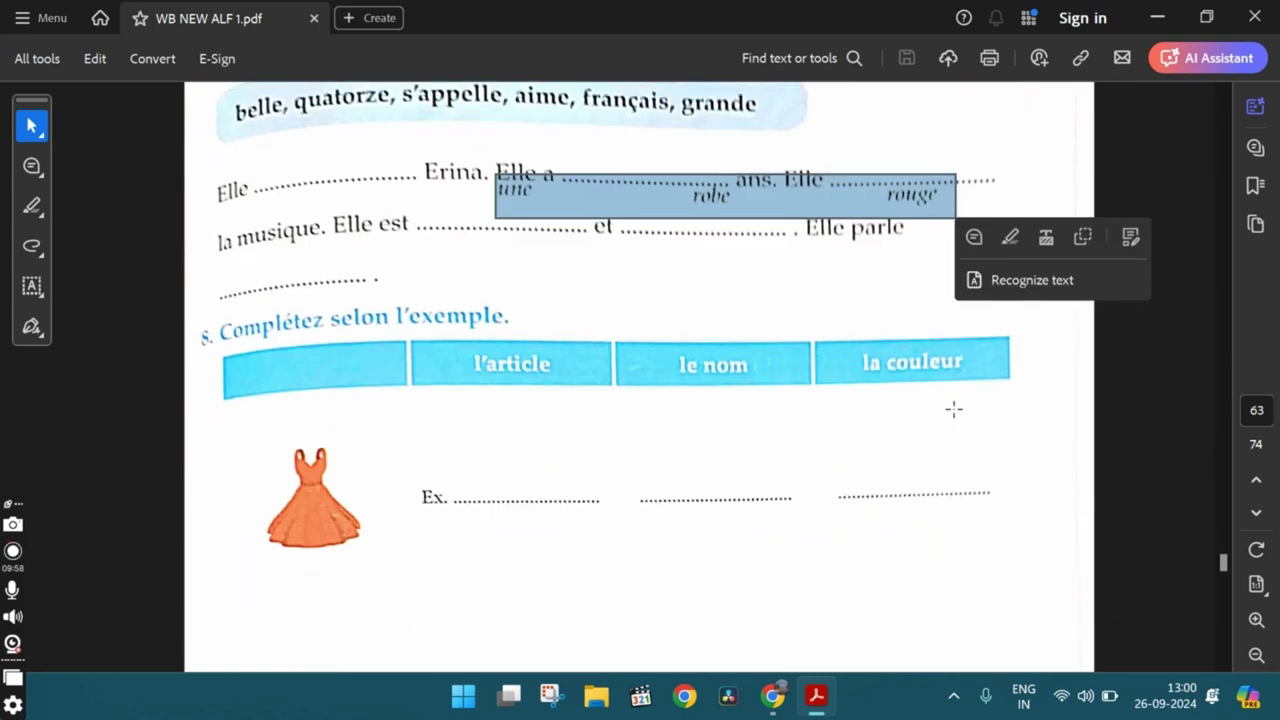
pyautogui.scroll(2, 954, 409)
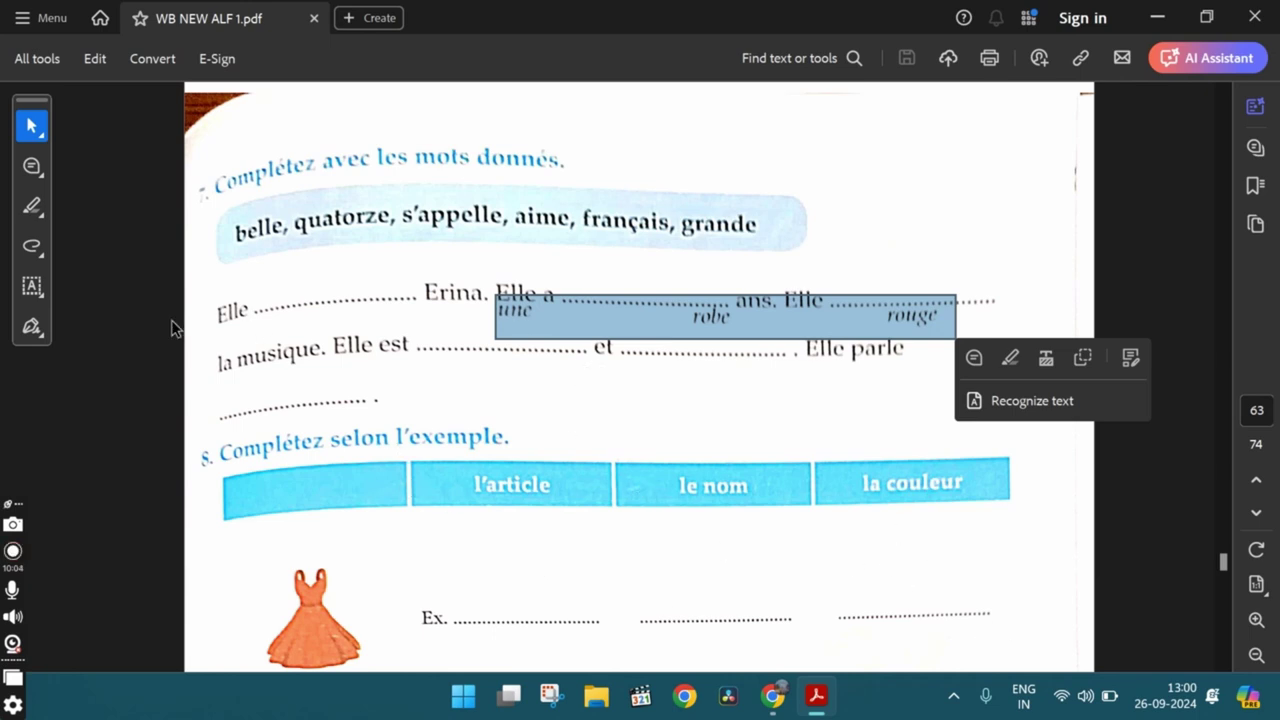
pyautogui.click(773, 285)
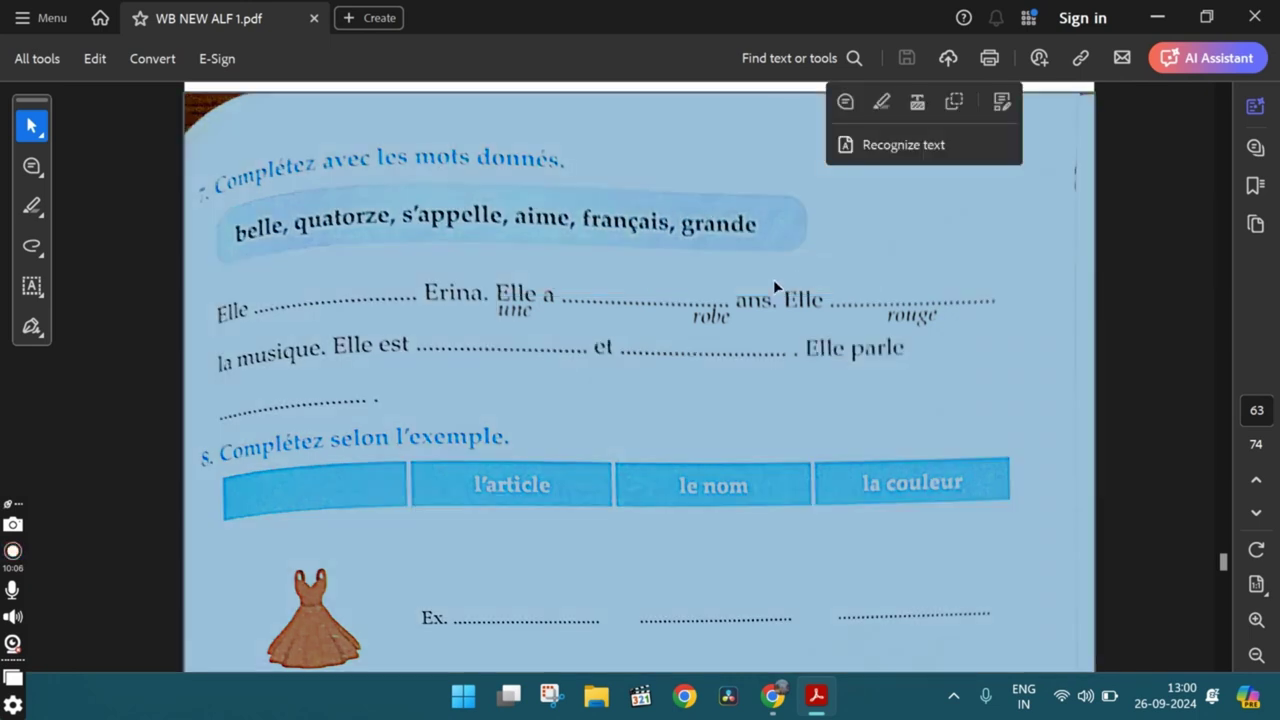
pyautogui.click(266, 353)
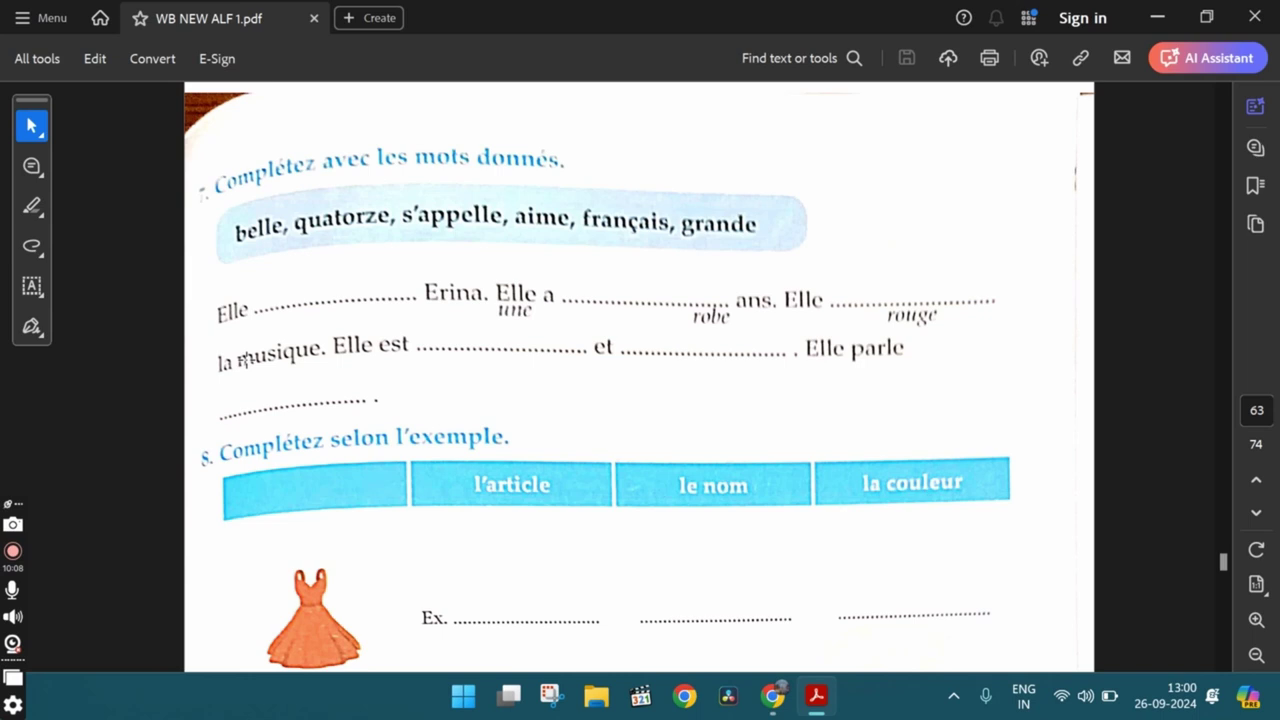
pyautogui.moveTo(338, 326); pyautogui.dragTo(818, 366)
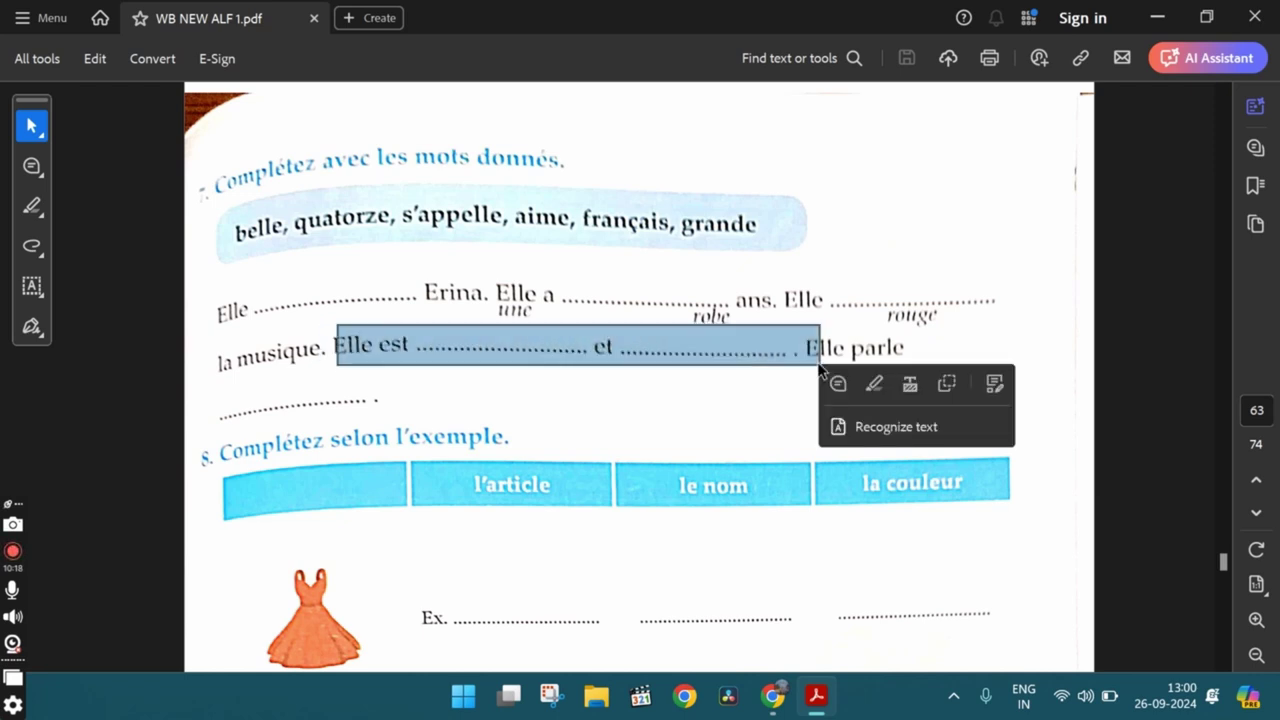
pyautogui.click(885, 355)
pyautogui.press('Escape')
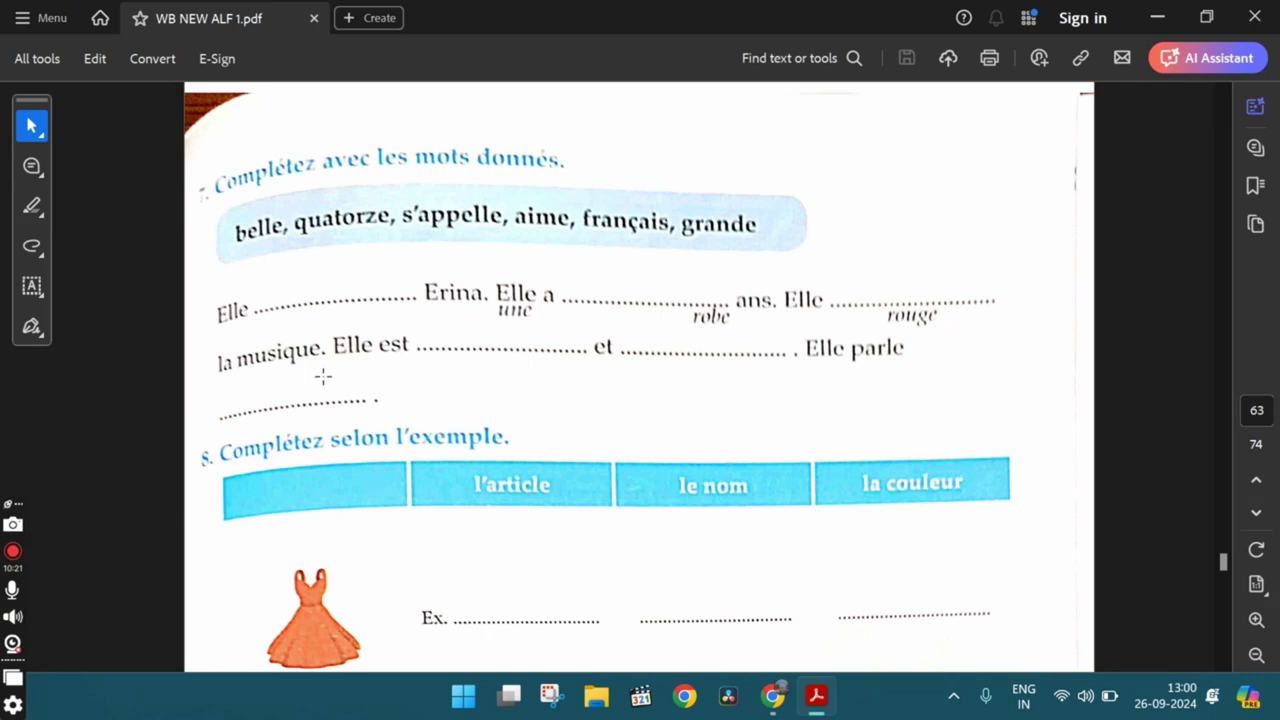
pyautogui.hotkey('alt', 'Tab')
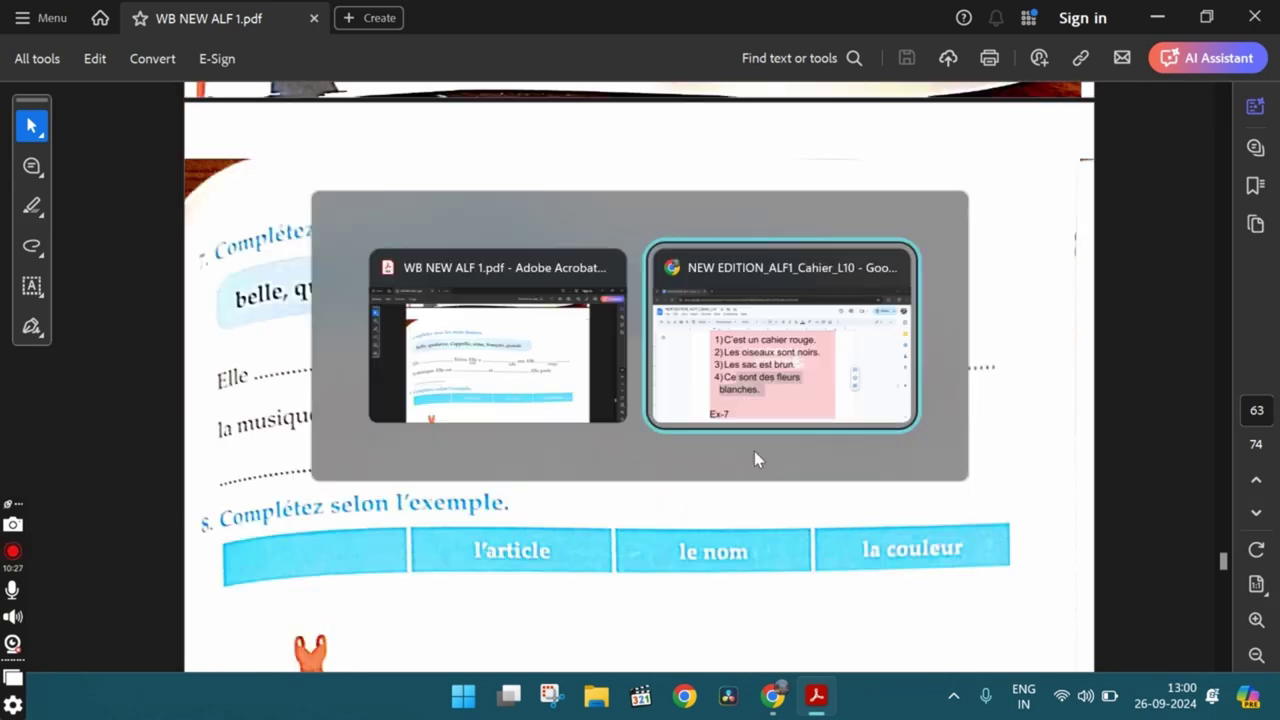
pyautogui.scroll(-5, 756, 451)
pyautogui.scroll(-3, 756, 451)
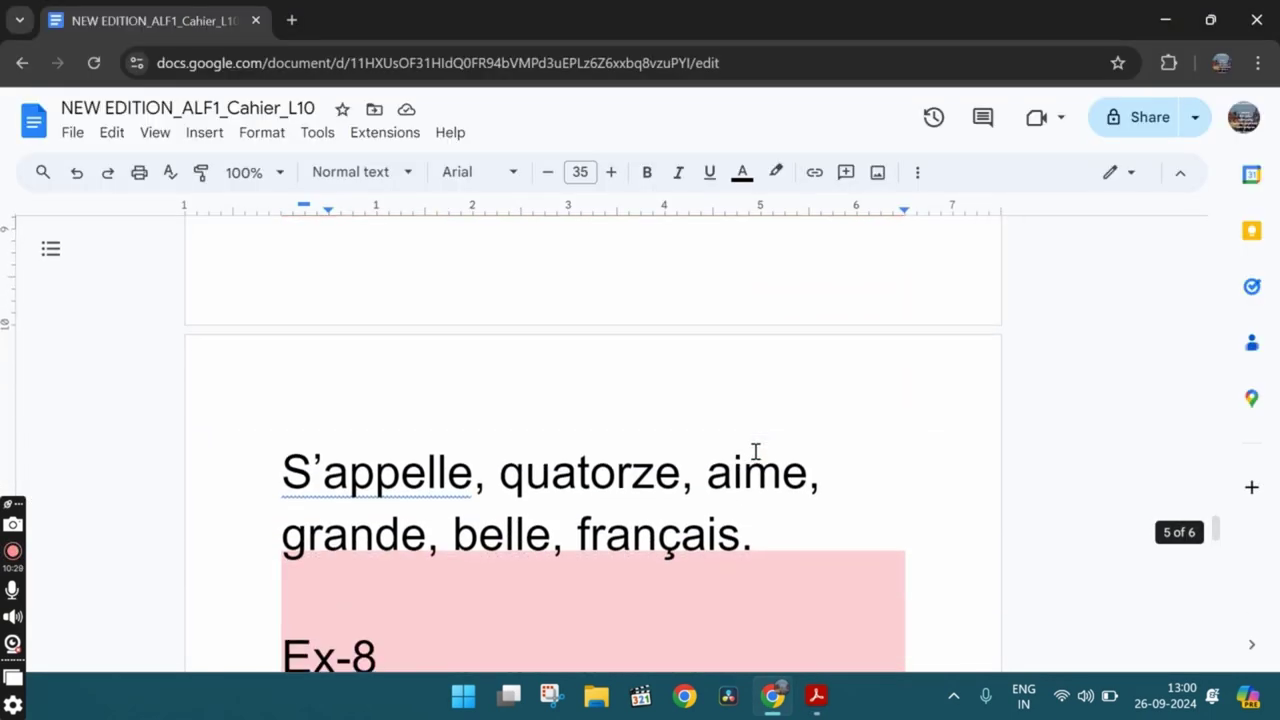
pyautogui.scroll(-2, 756, 451)
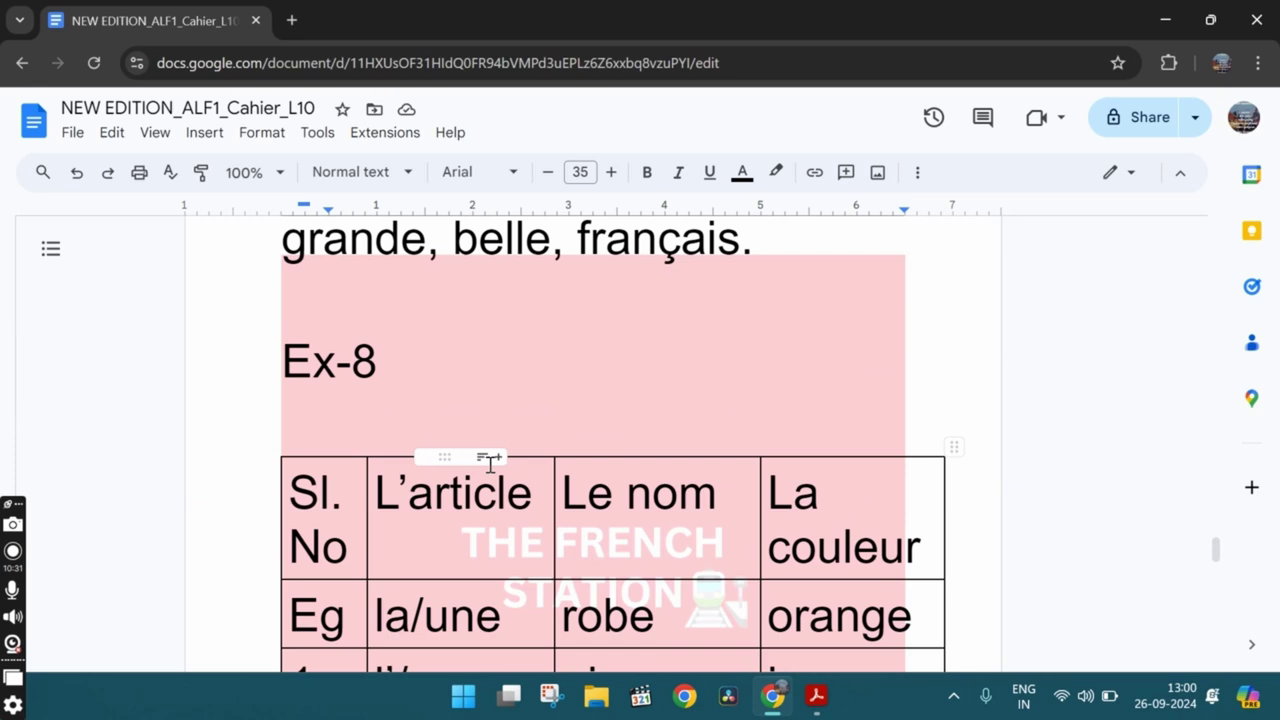
pyautogui.hotkey('alt', 'Tab')
# - Box the hint 'une' and the l'article column heading in exercise 8
pyautogui.scroll(-2, 382, 440)
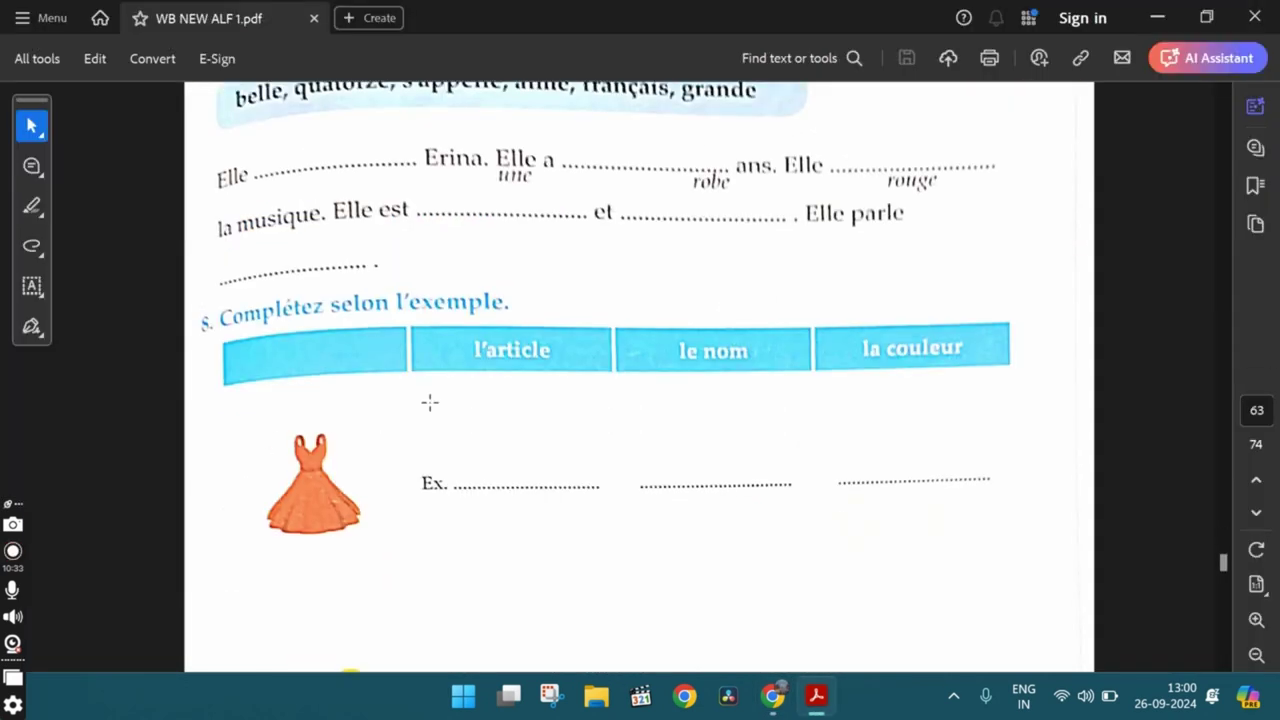
pyautogui.scroll(2, 477, 352)
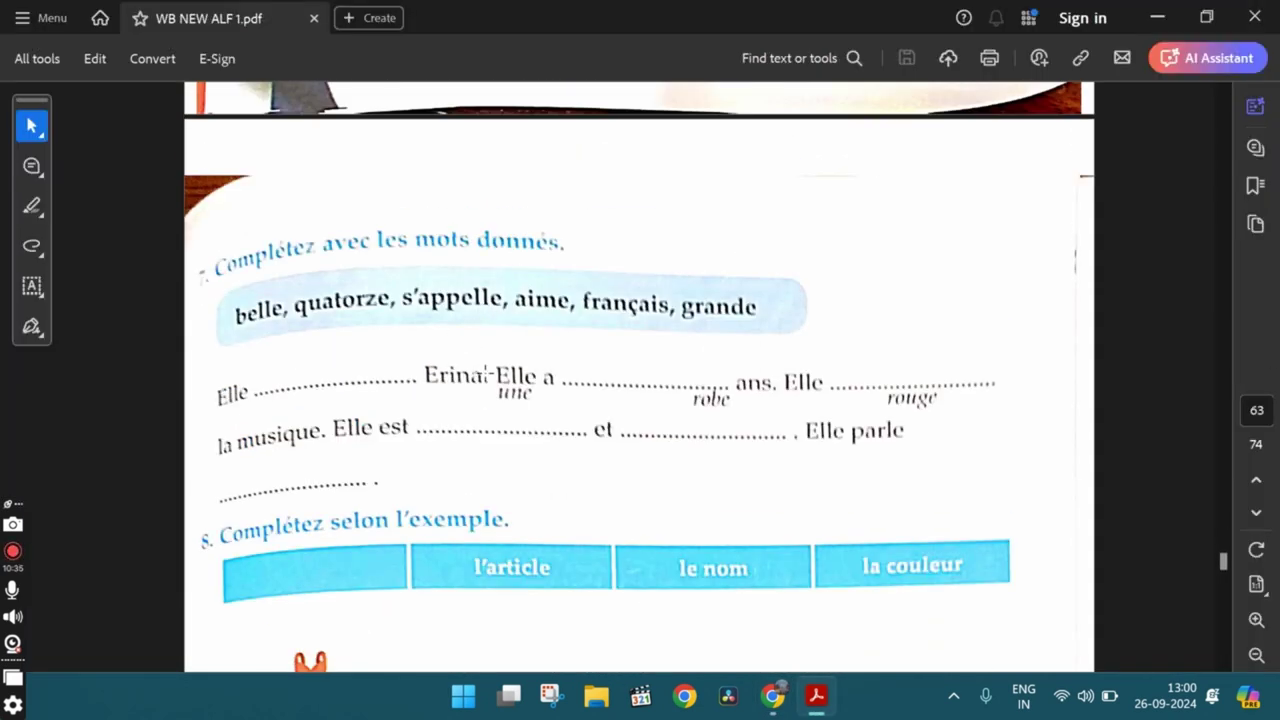
pyautogui.moveTo(489, 392); pyautogui.dragTo(948, 414)
pyautogui.scroll(-2, 948, 420)
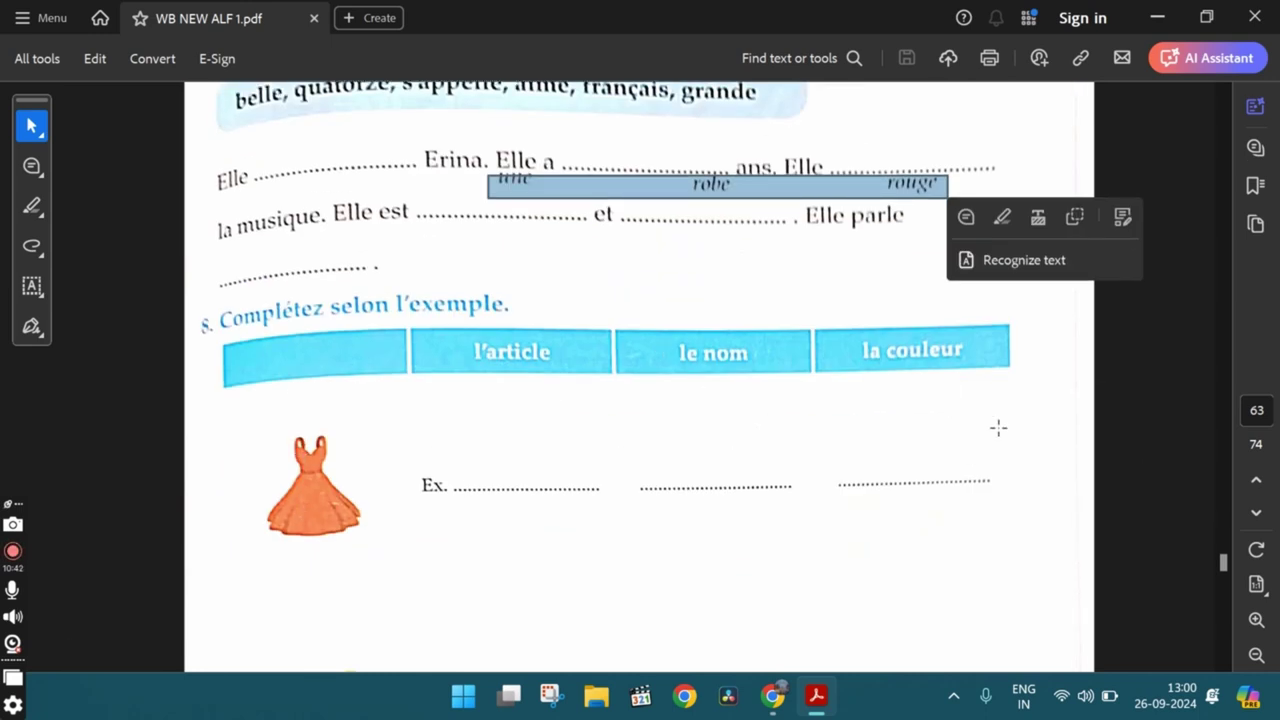
pyautogui.click(485, 178)
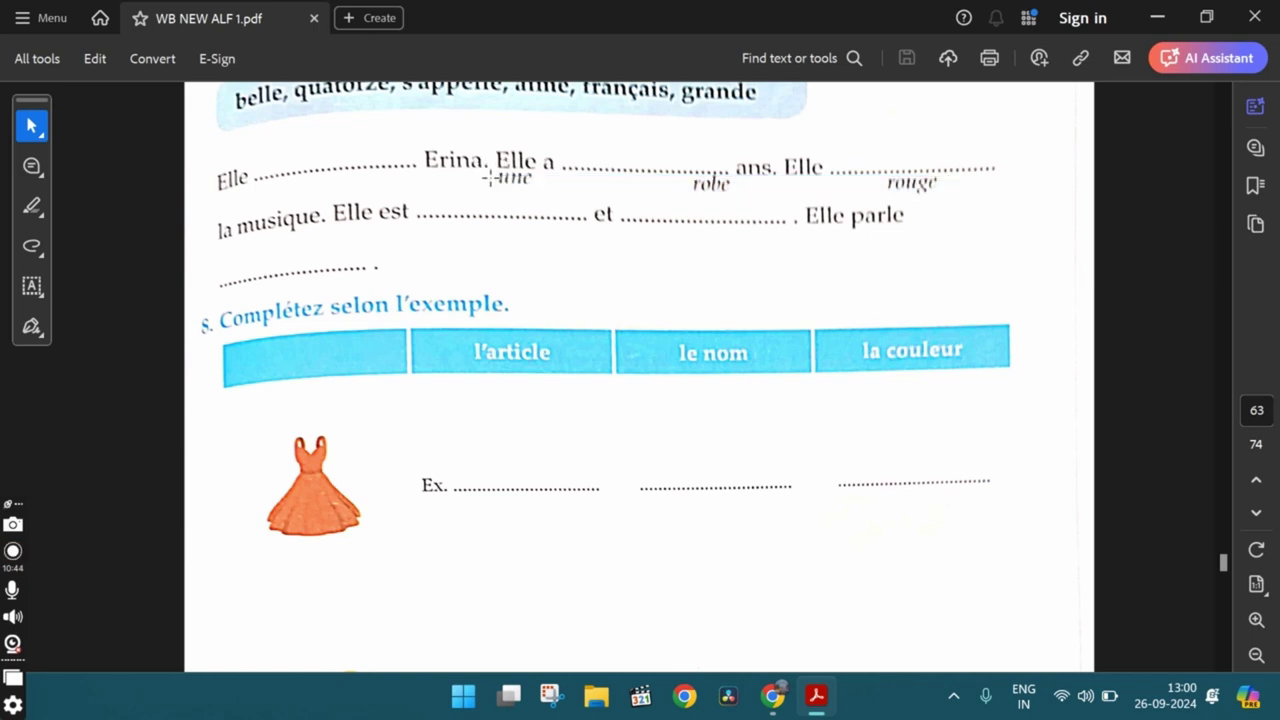
pyautogui.moveTo(497, 160); pyautogui.dragTo(541, 192)
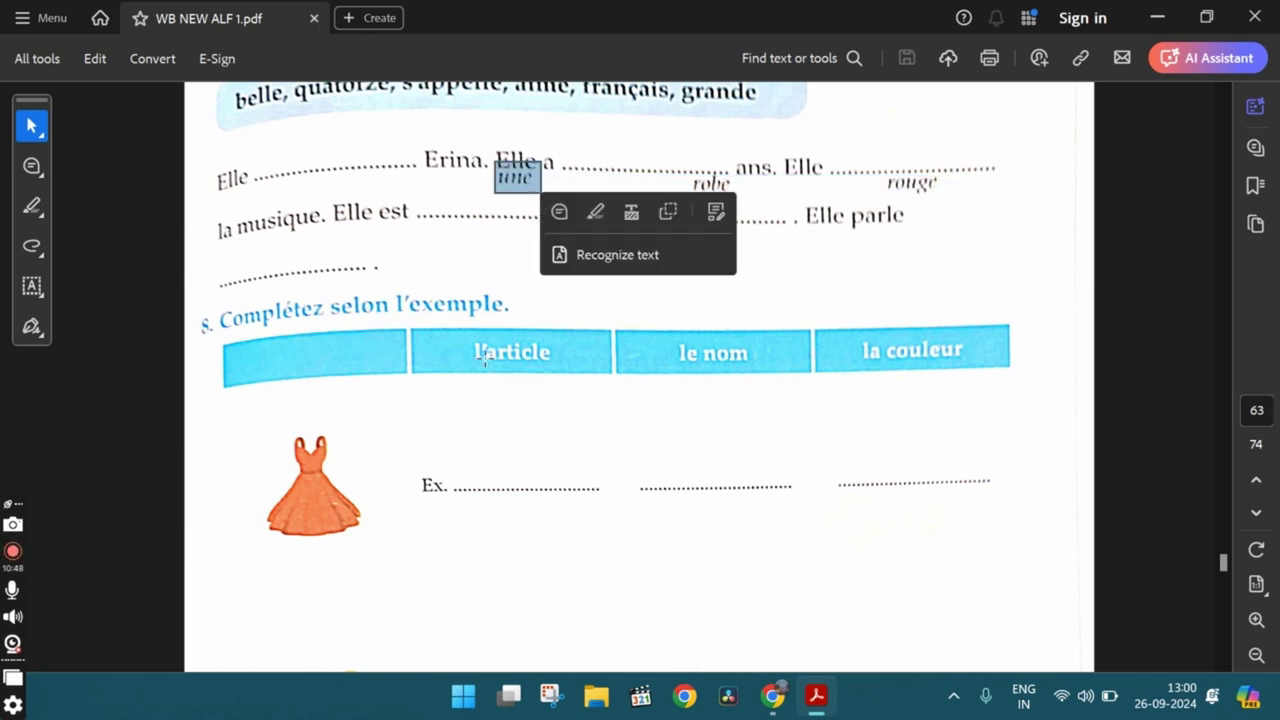
pyautogui.moveTo(448, 329); pyautogui.dragTo(614, 396)
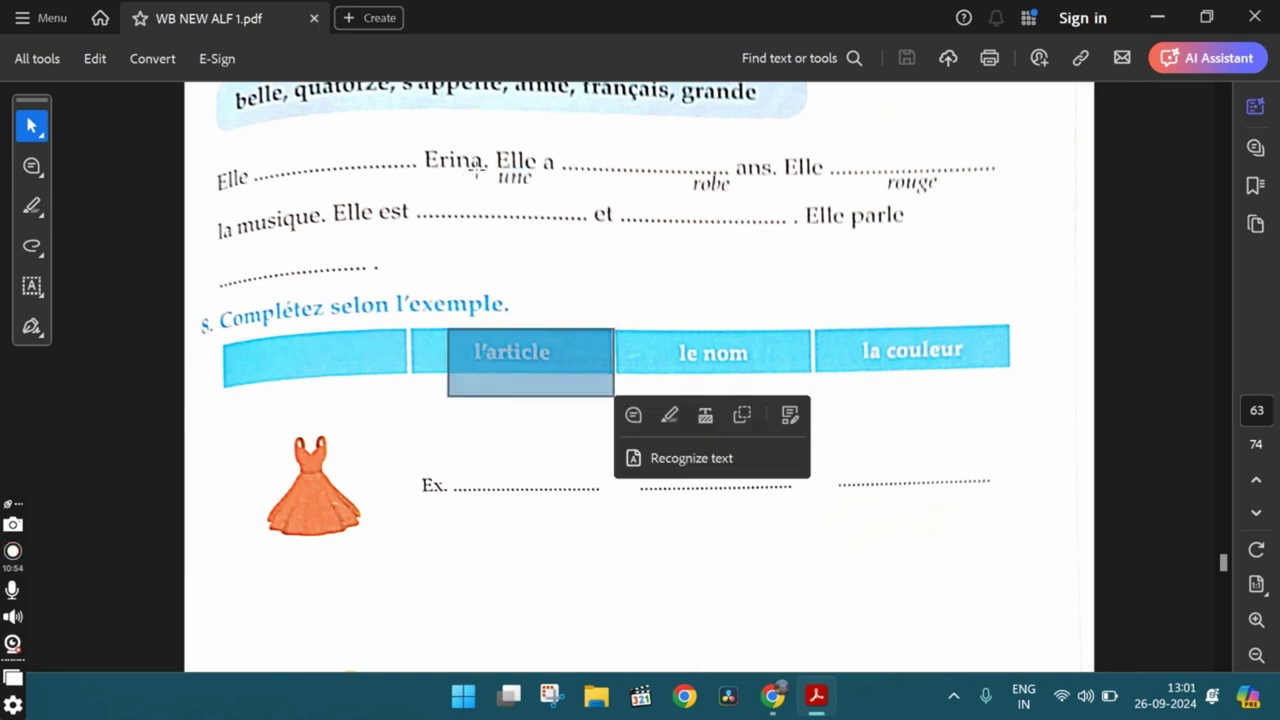
pyautogui.moveTo(477, 167); pyautogui.dragTo(593, 186)
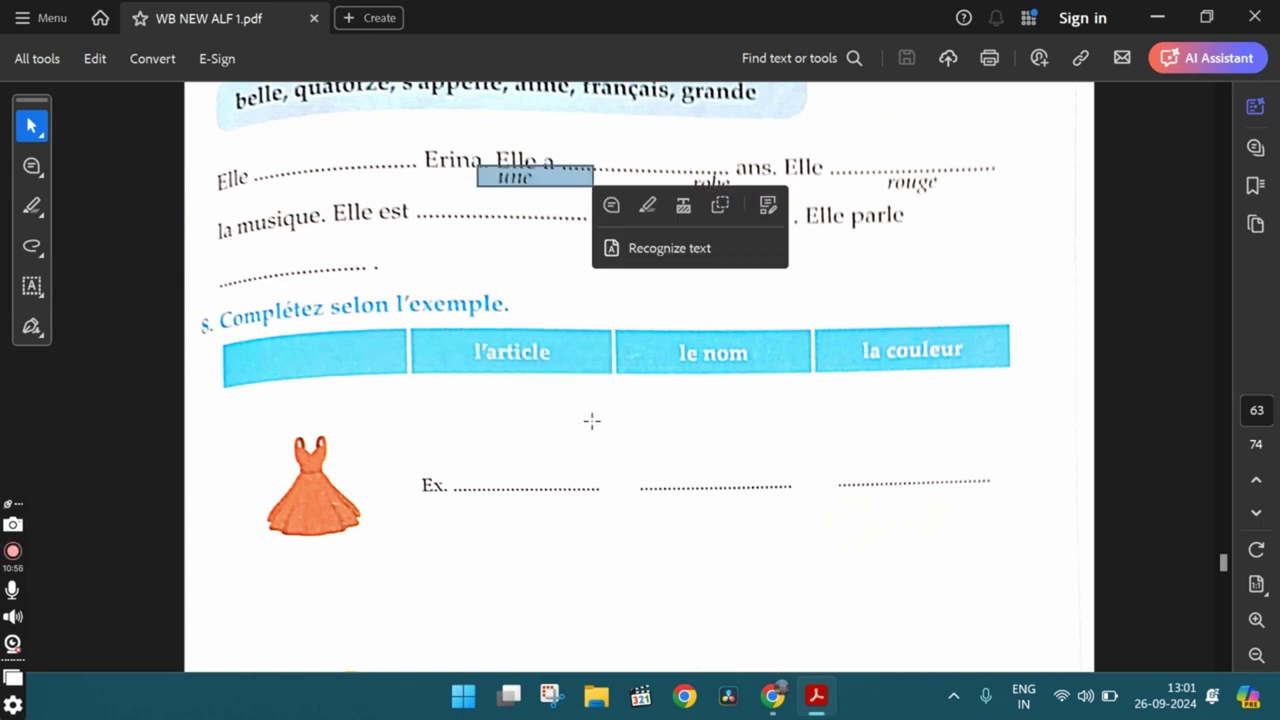
pyautogui.click(502, 449)
# - Box the 'le nom' column heading in the exercise 8 table
pyautogui.scroll(-5, 500, 480)
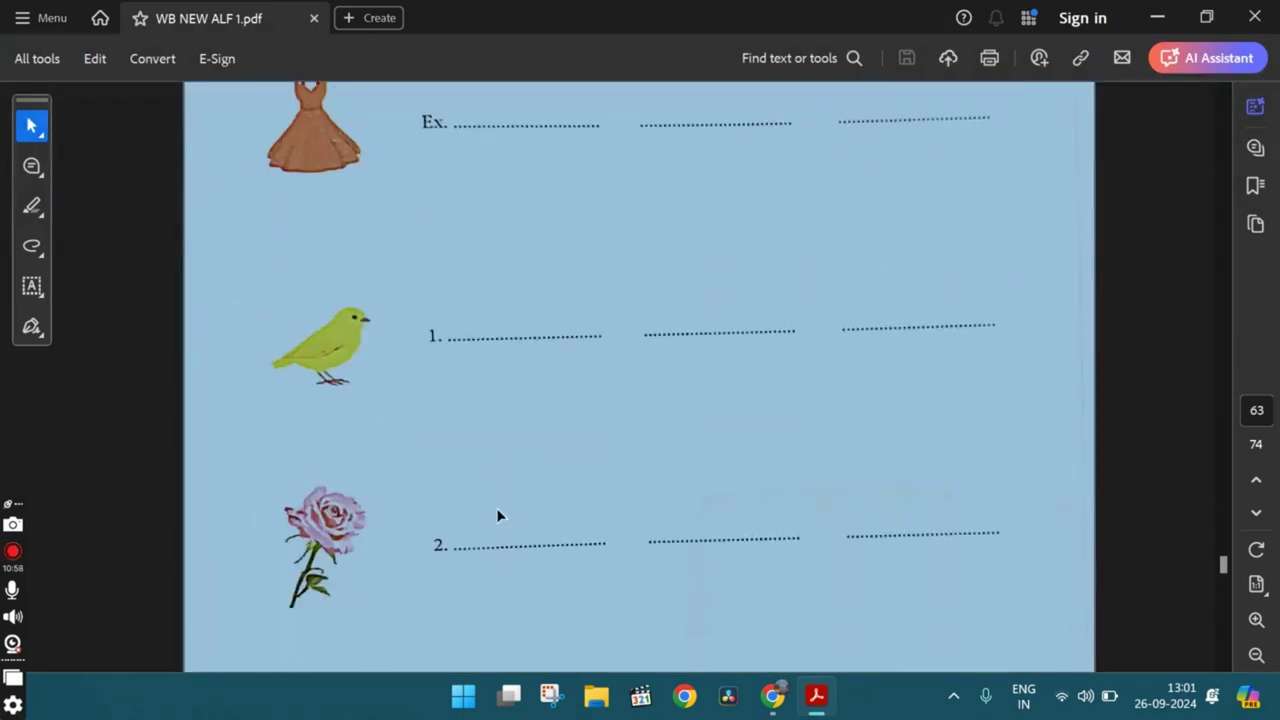
pyautogui.scroll(3, 497, 517)
pyautogui.click(735, 282)
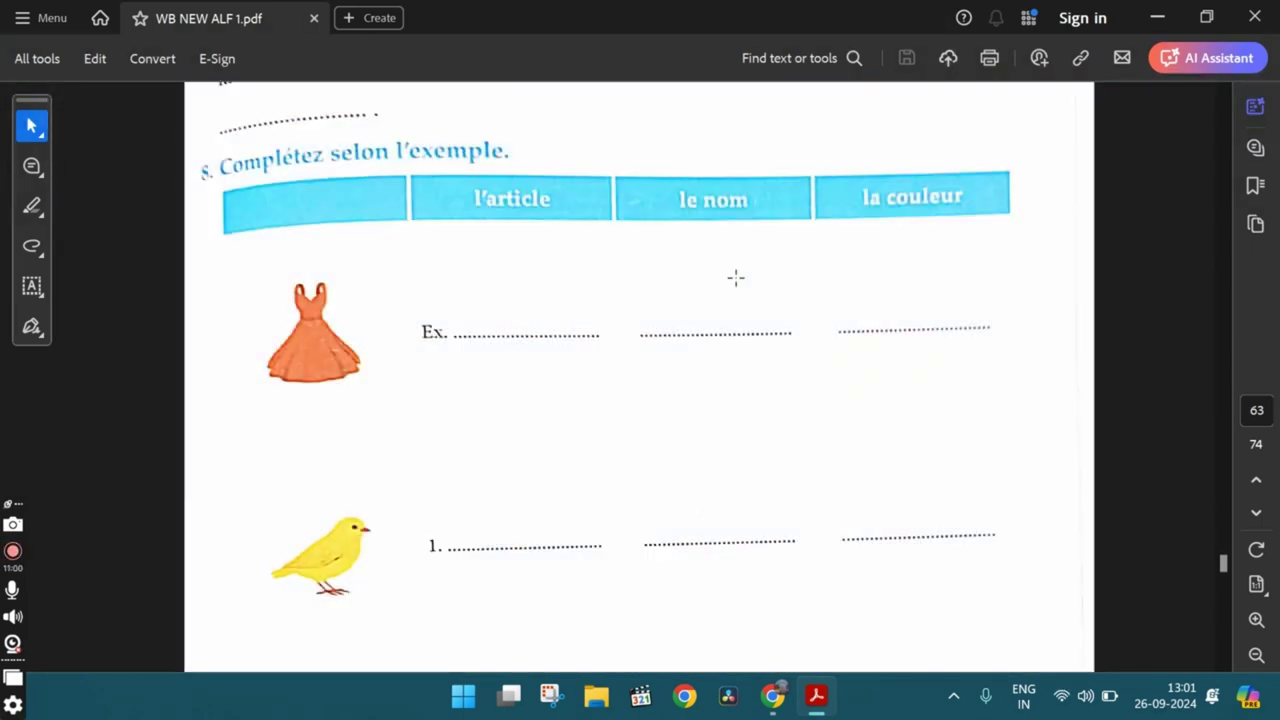
pyautogui.moveTo(679, 189); pyautogui.dragTo(775, 209)
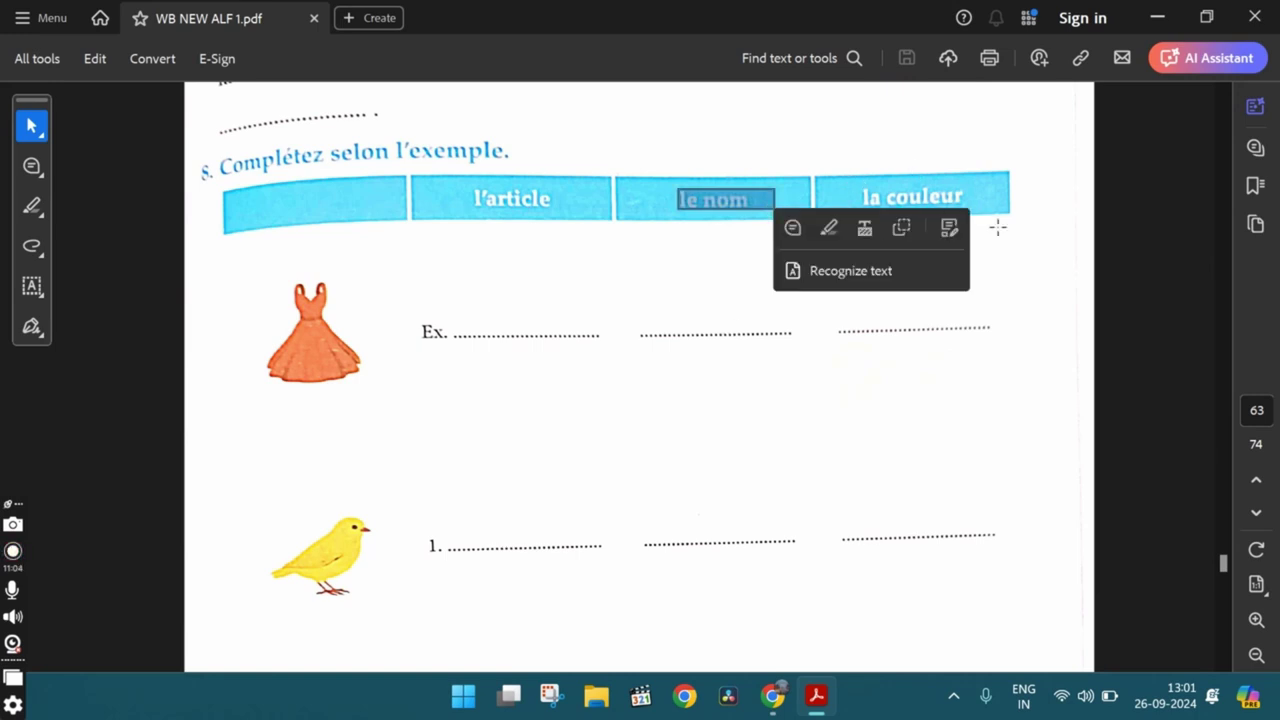
pyautogui.hotkey('ctrl', 'a')
# - Line up the Docs Ex-8 table with exercise 8 in the workbook for comparison
pyautogui.hotkey('alt', 'Tab')
pyautogui.scroll(-2, 940, 340)
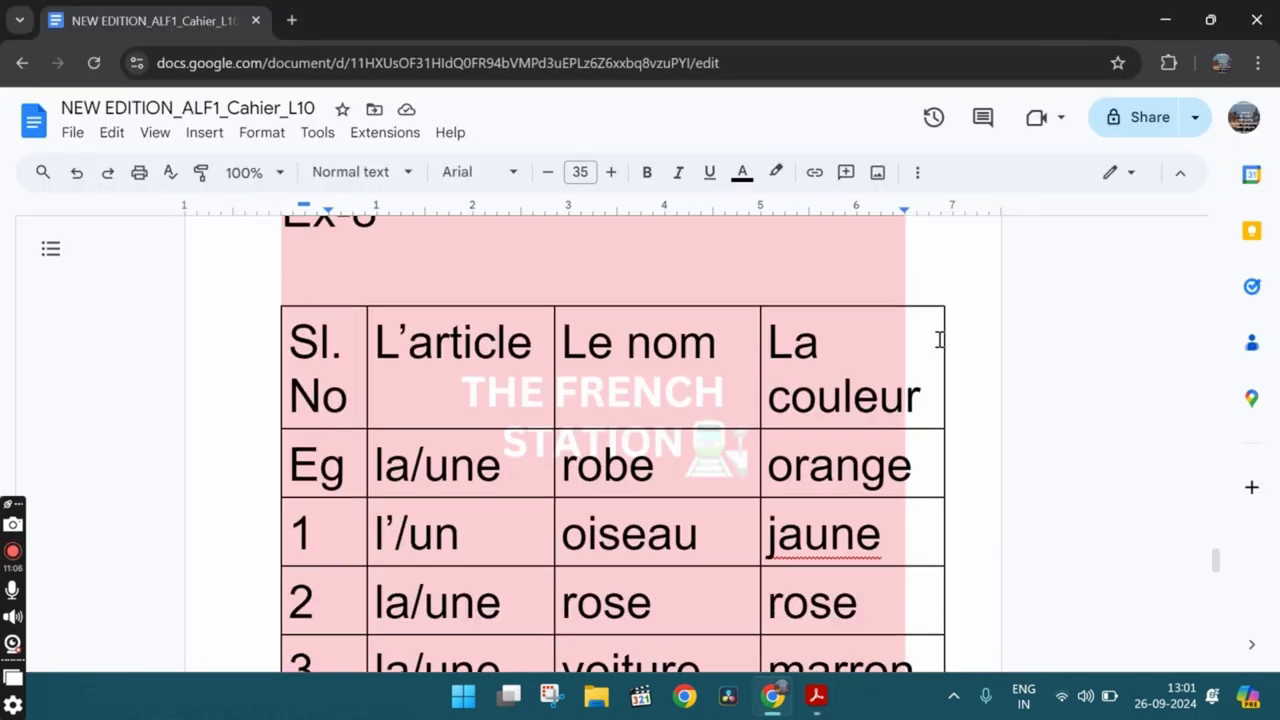
pyautogui.scroll(-1, 671, 323)
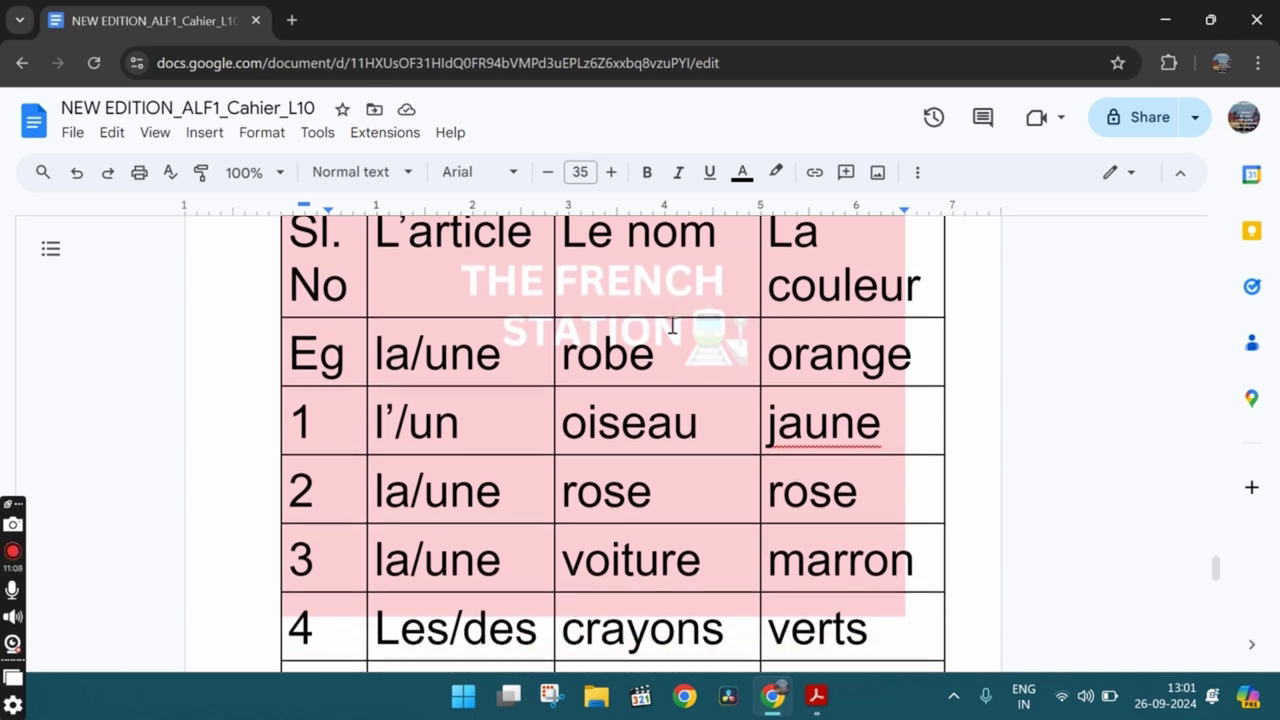
pyautogui.hotkey('alt', 'Tab')
pyautogui.scroll(-3, 547, 413)
pyautogui.hotkey('alt', 'Tab')
# - Trim the Eg and row 1 articles to 'une' and 'un'
pyautogui.click(431, 350)
pyautogui.press('BackSpace')
pyautogui.press('BackSpace')
pyautogui.press('BackSpace')
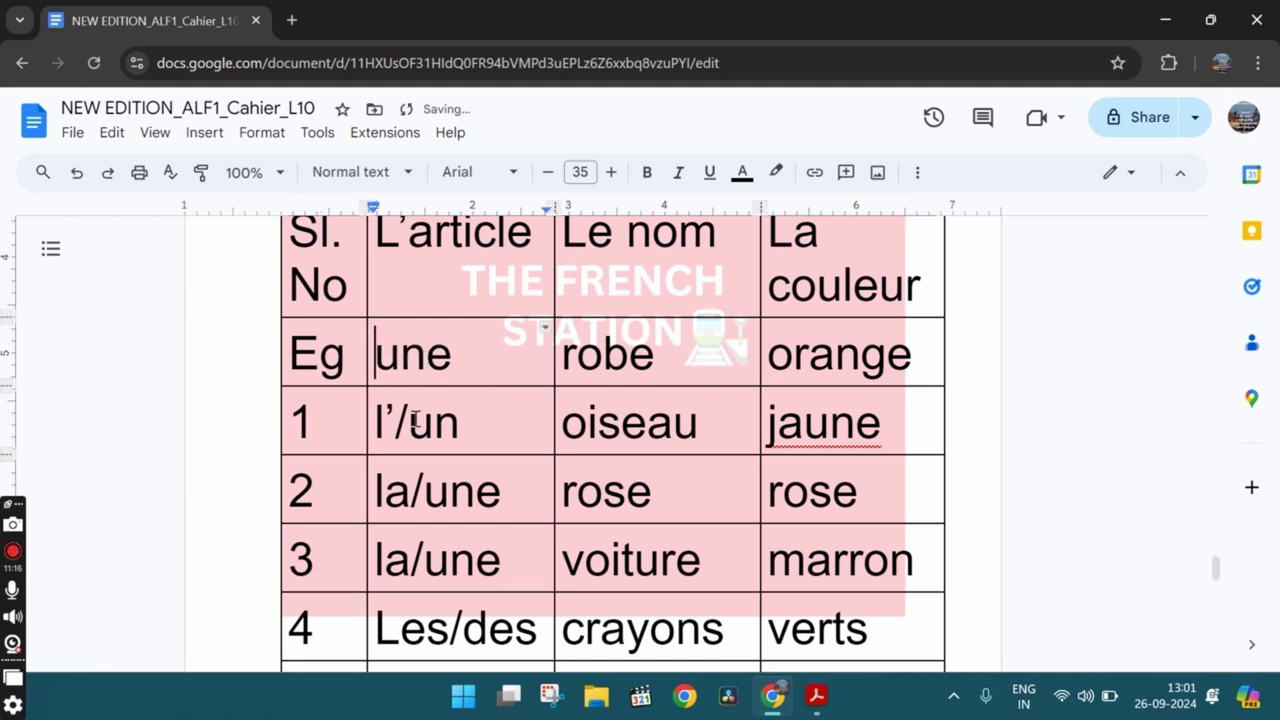
pyautogui.click(410, 420)
pyautogui.press('BackSpace')
pyautogui.press('BackSpace')
pyautogui.press('BackSpace')
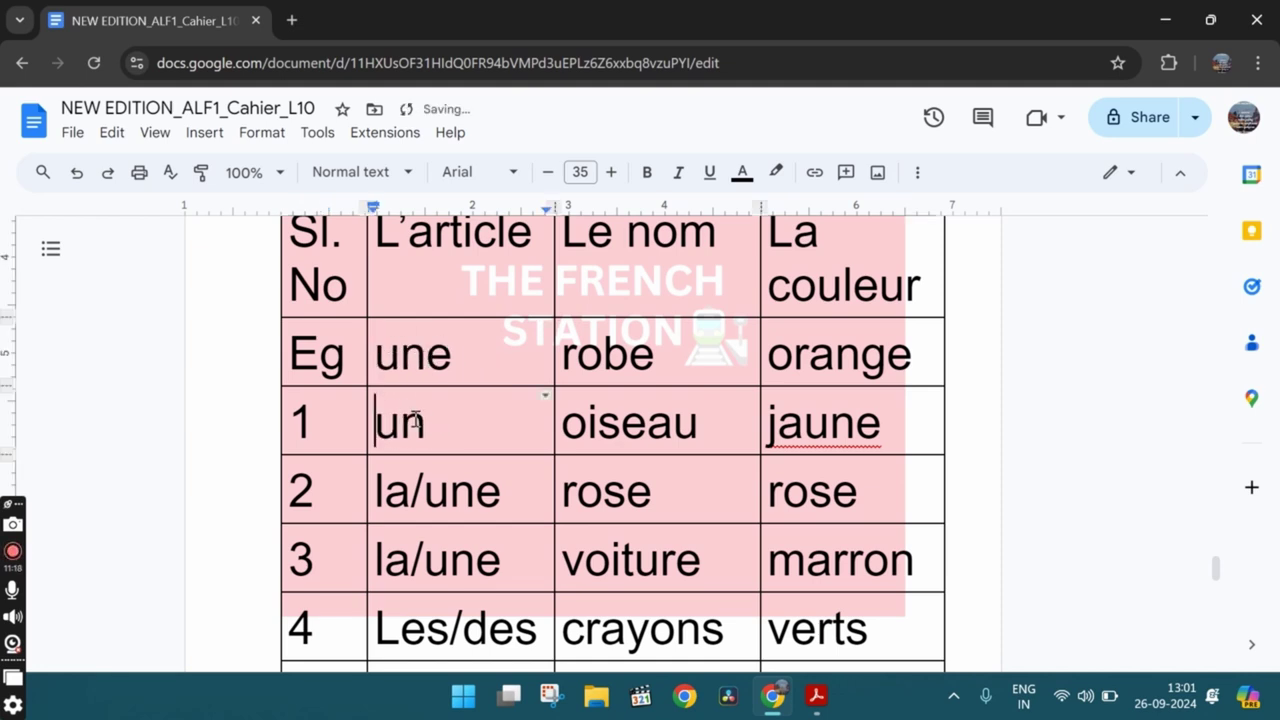
pyautogui.hotkey('alt', 'Tab')
pyautogui.scroll(-3, 658, 497)
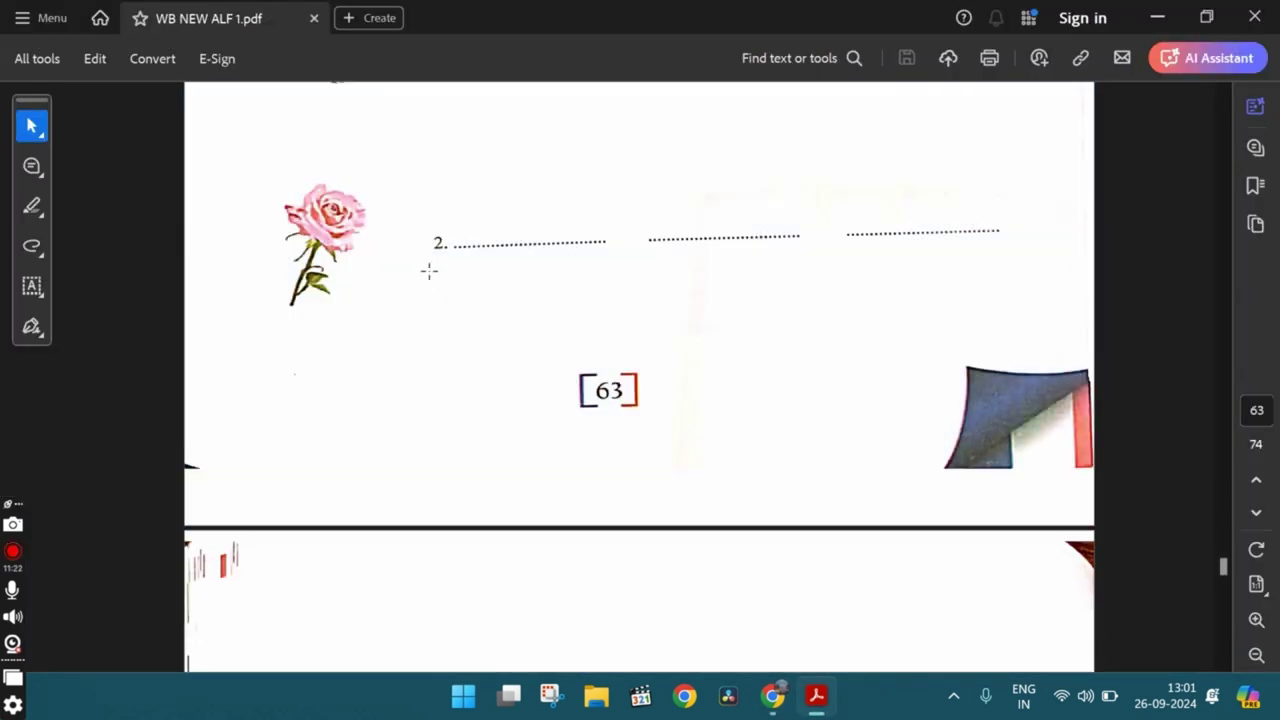
pyautogui.hotkey('alt', 'Tab')
# - Trim row 2's article to 'une' and check its noun and colour 'rose'
pyautogui.click(425, 497)
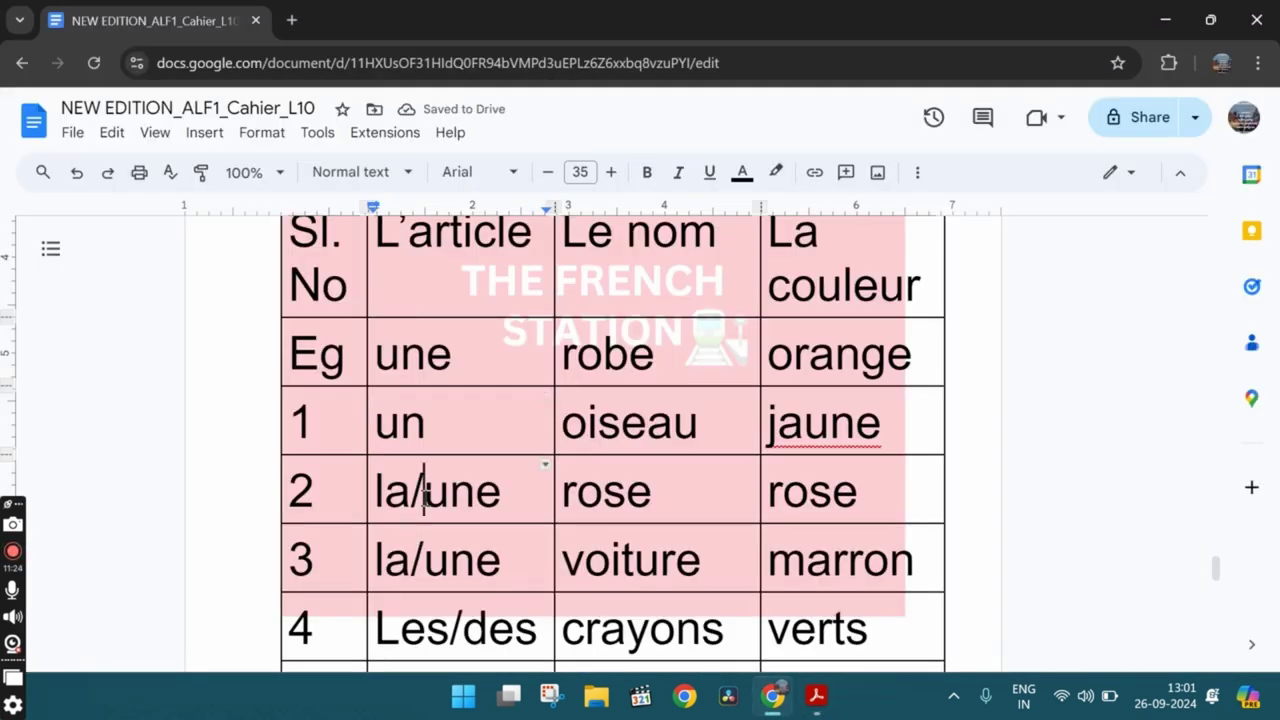
pyautogui.press('BackSpace')
pyautogui.press('BackSpace')
pyautogui.press('BackSpace')
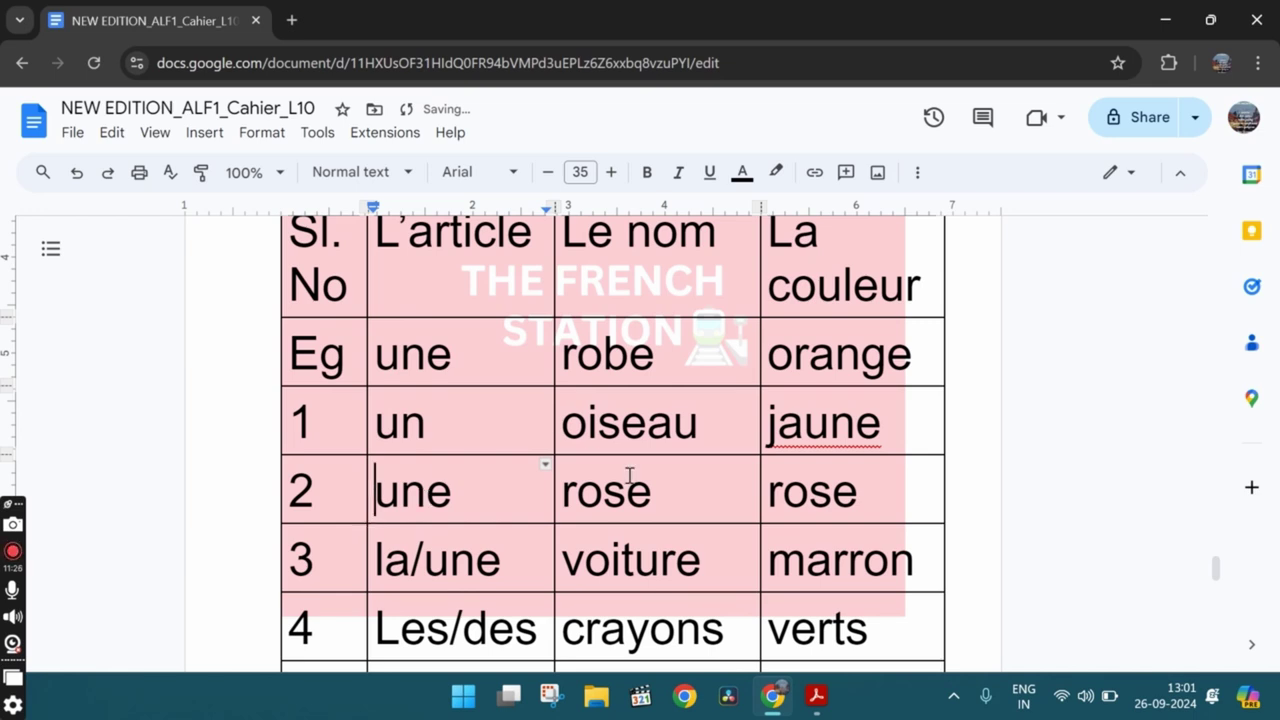
pyautogui.moveTo(566, 487); pyautogui.dragTo(660, 497)
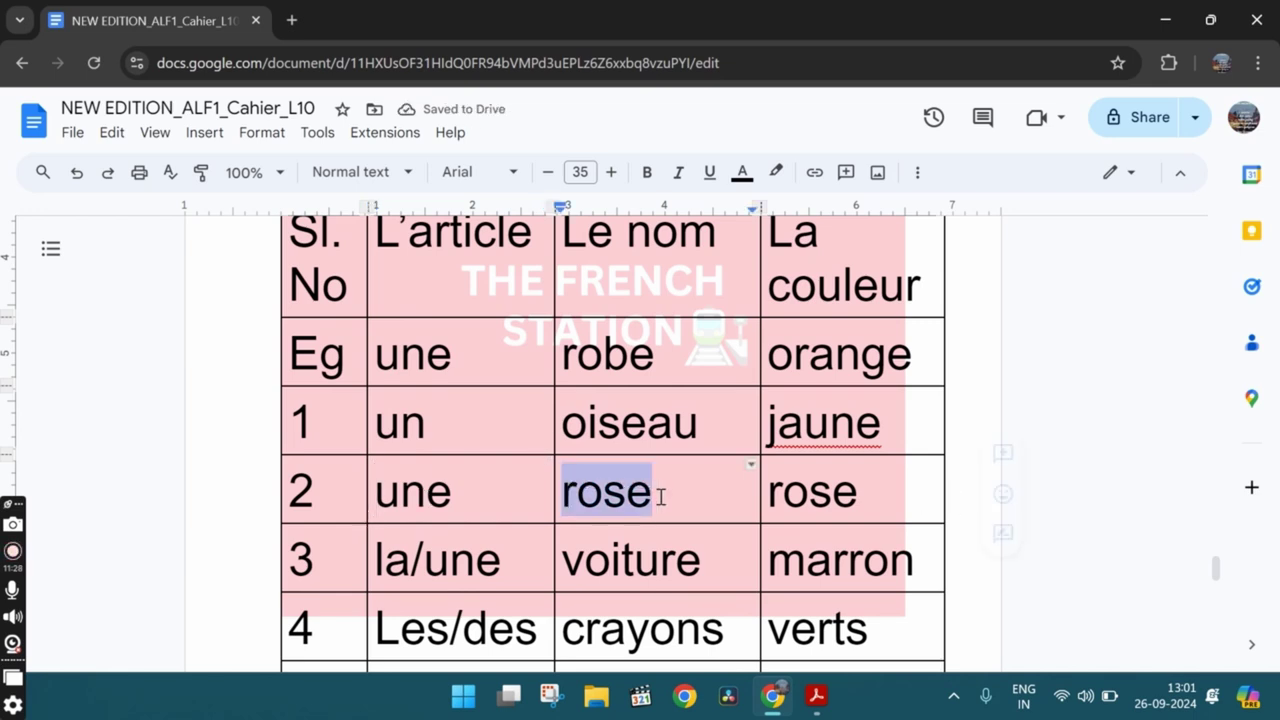
pyautogui.moveTo(806, 497); pyautogui.dragTo(858, 503)
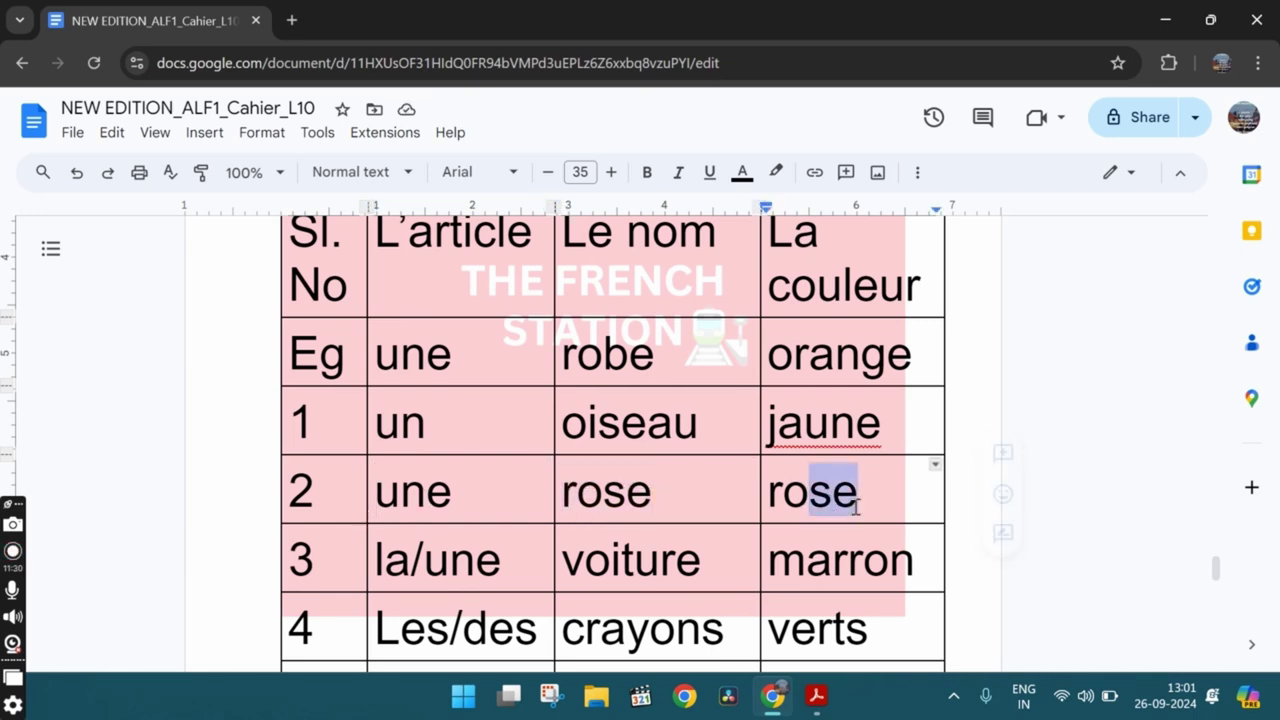
pyautogui.click(553, 492)
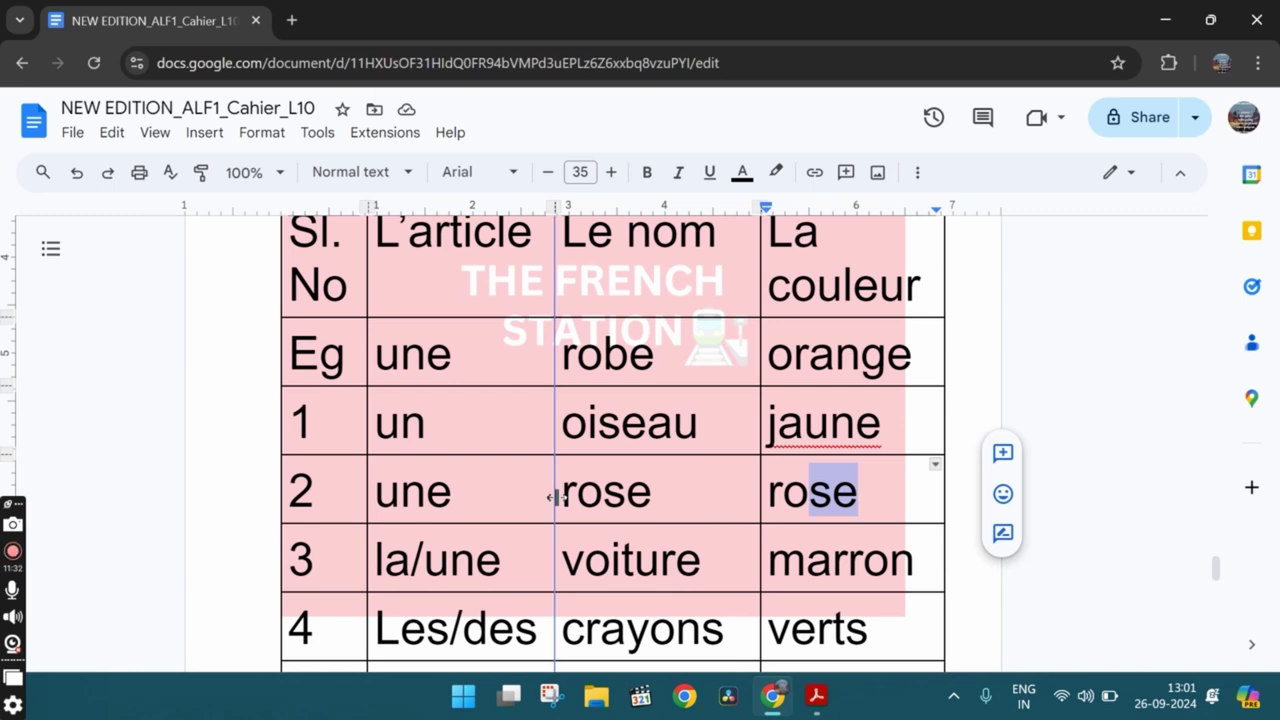
# - Trim row 3's 'la/une' article down to 'une'
pyautogui.click(483, 511)
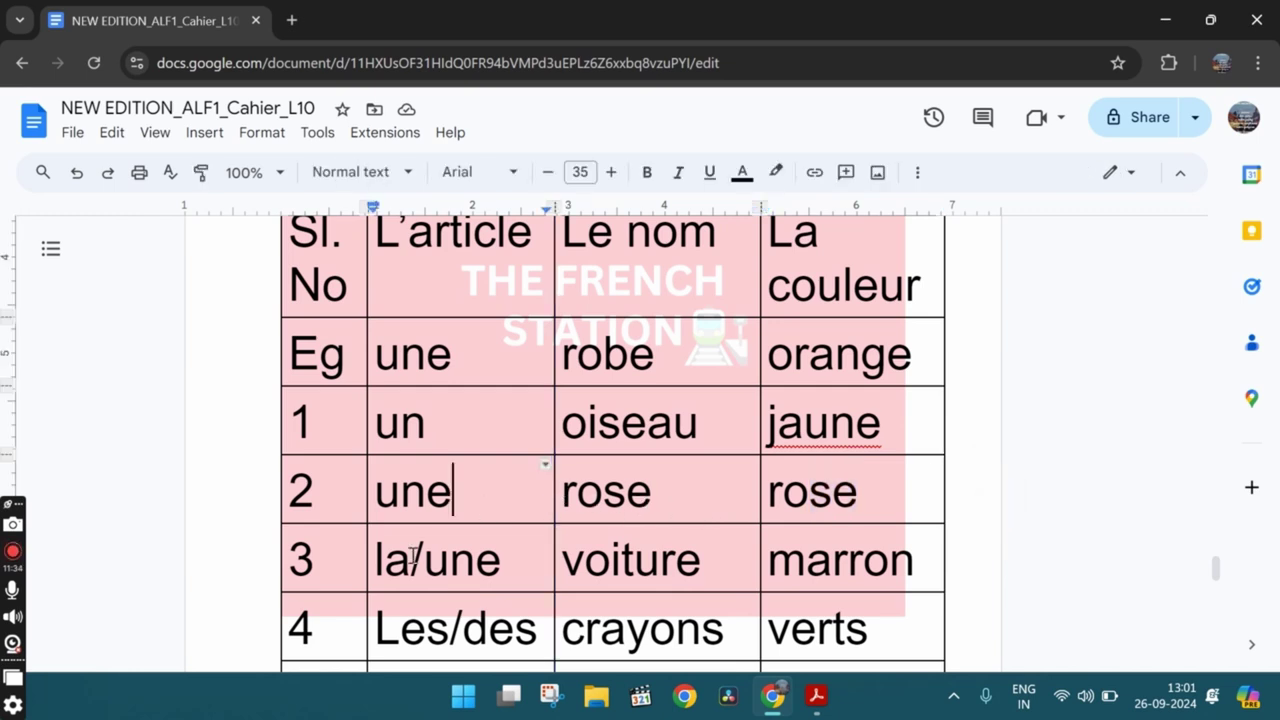
pyautogui.click(425, 563)
pyautogui.press('BackSpace')
pyautogui.press('BackSpace')
pyautogui.hotkey('alt', 'Tab')
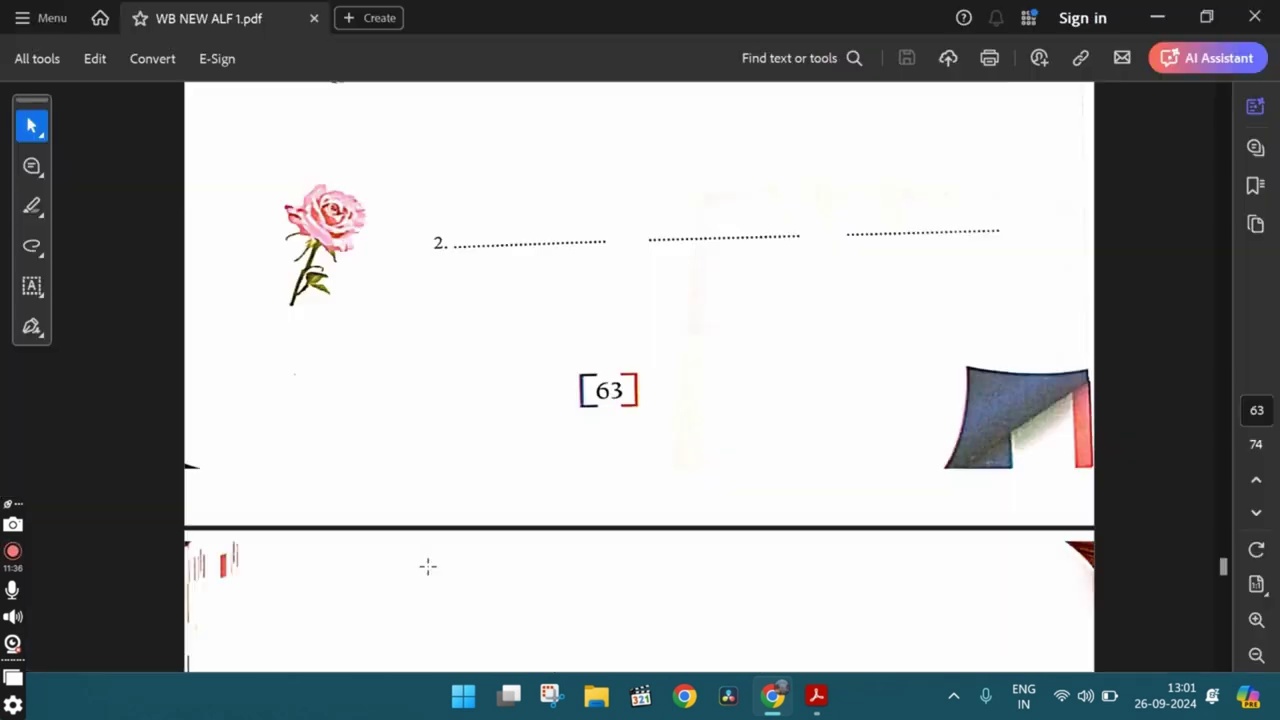
pyautogui.scroll(-10, 426, 566)
pyautogui.scroll(3, 444, 365)
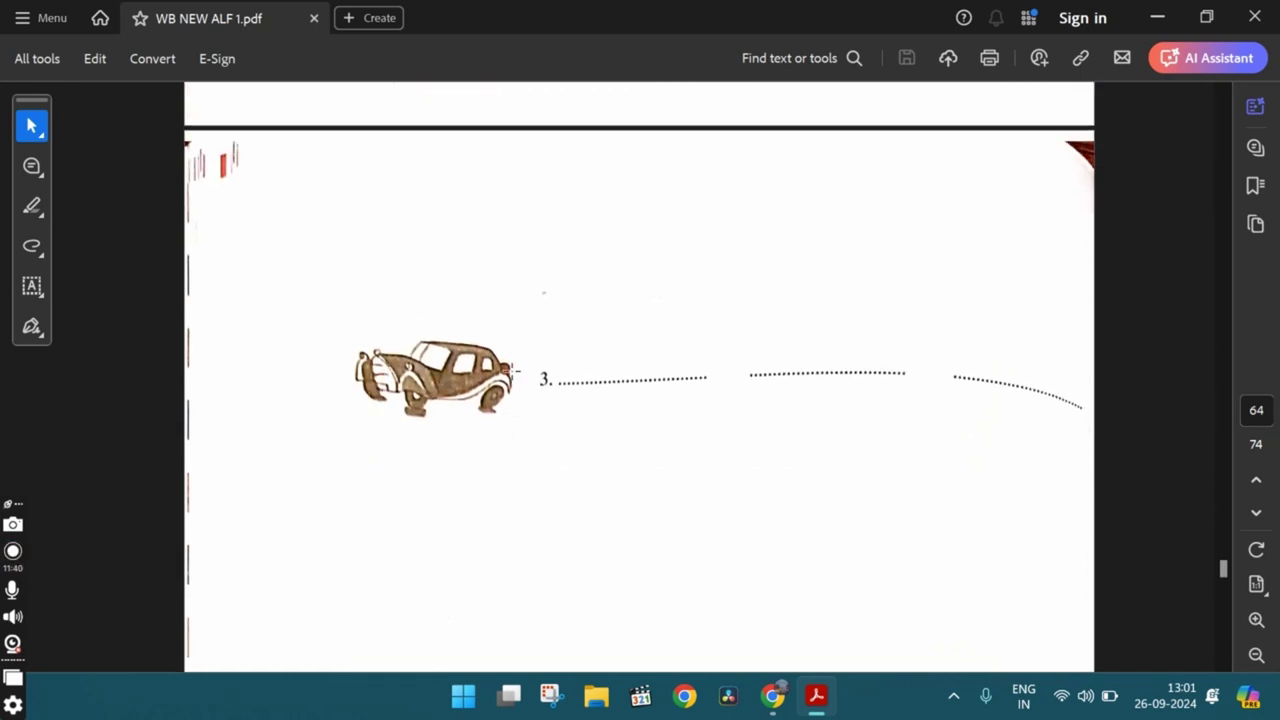
pyautogui.hotkey('alt', 'Tab')
pyautogui.press('BackSpace')
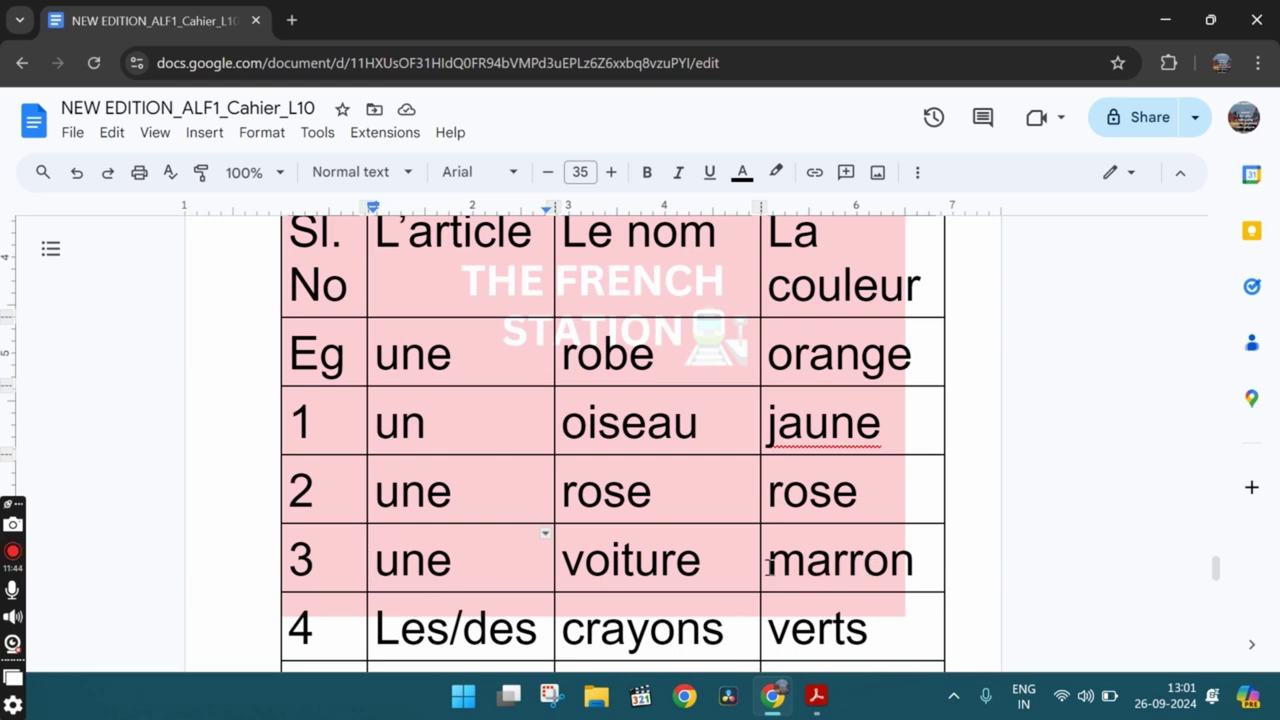
# - Recheck row 3's article, noun and colour 'marron' against the workbook
pyautogui.moveTo(770, 567); pyautogui.dragTo(918, 564)
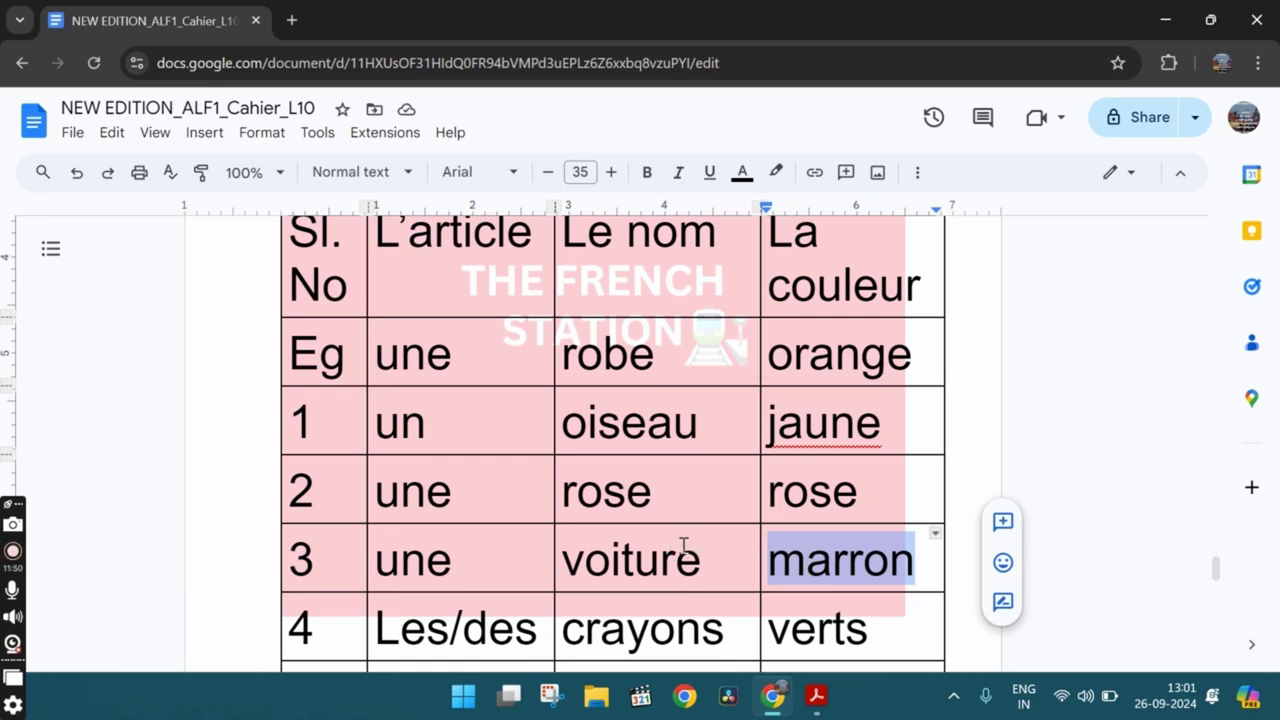
pyautogui.moveTo(398, 560); pyautogui.dragTo(700, 560)
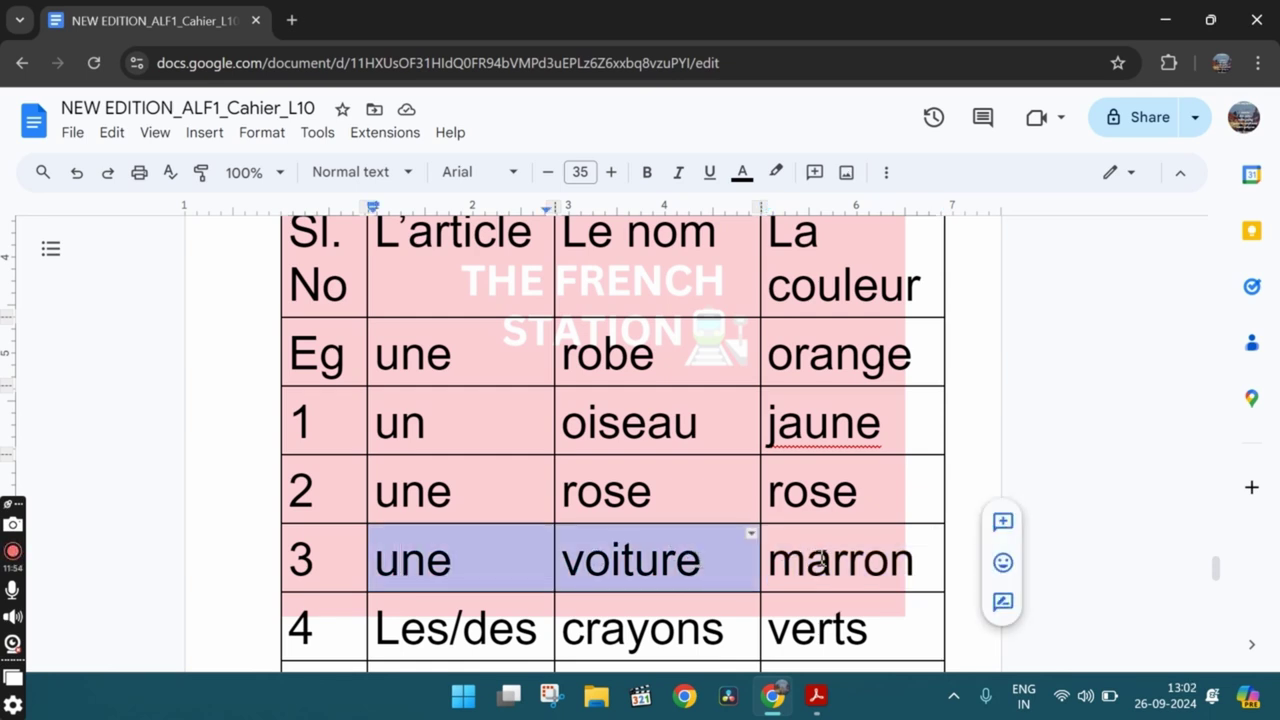
pyautogui.moveTo(806, 562); pyautogui.dragTo(910, 566)
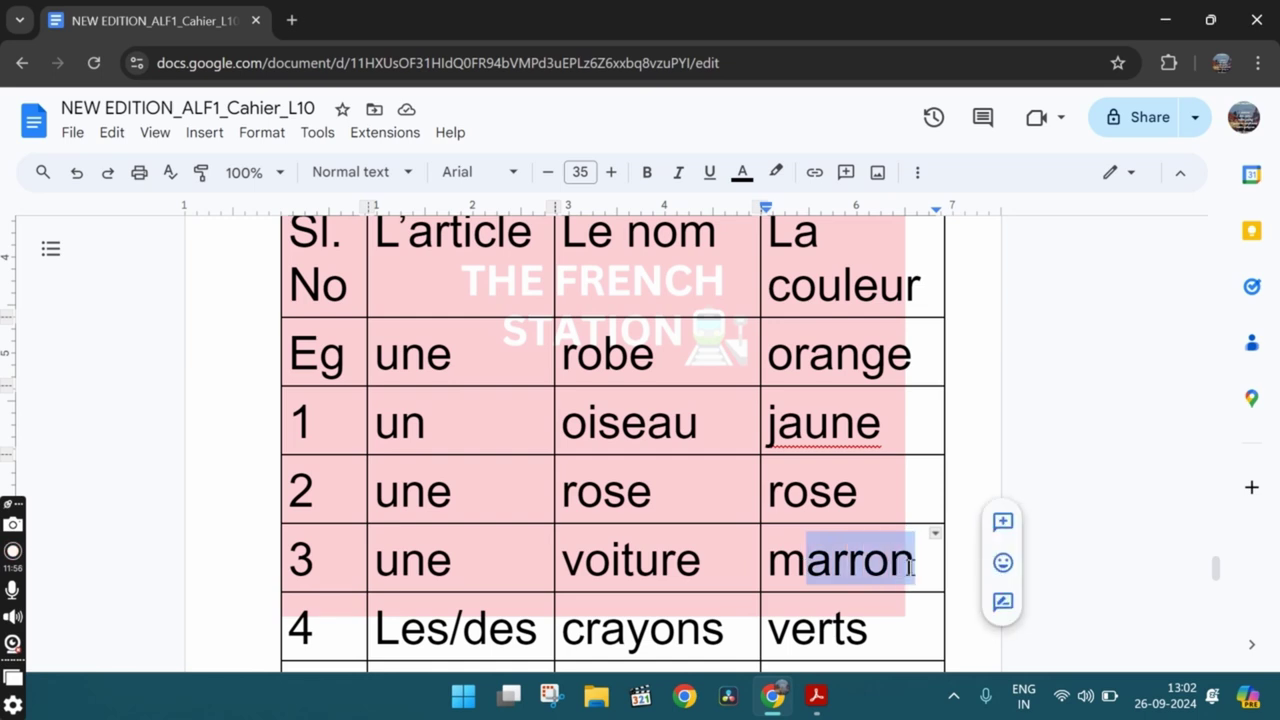
pyautogui.click(489, 627)
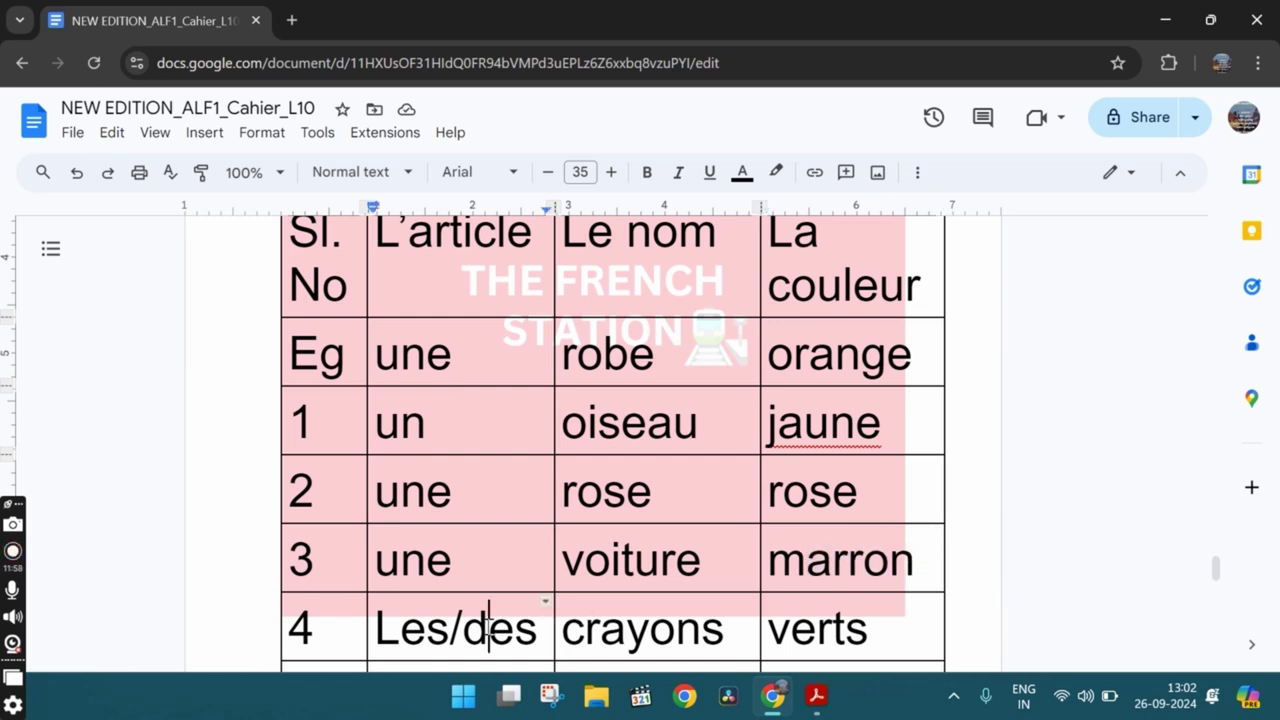
# - Change row 4's article (crayons) to Des, checking item 4 in the Acrobat workbook
pyautogui.press('BackSpace')
pyautogui.press('BackSpace')
pyautogui.press('BackSpace')
pyautogui.press('BackSpace')
pyautogui.press('BackSpace')
pyautogui.write('D')
pyautogui.hotkey('alt', 'Tab')
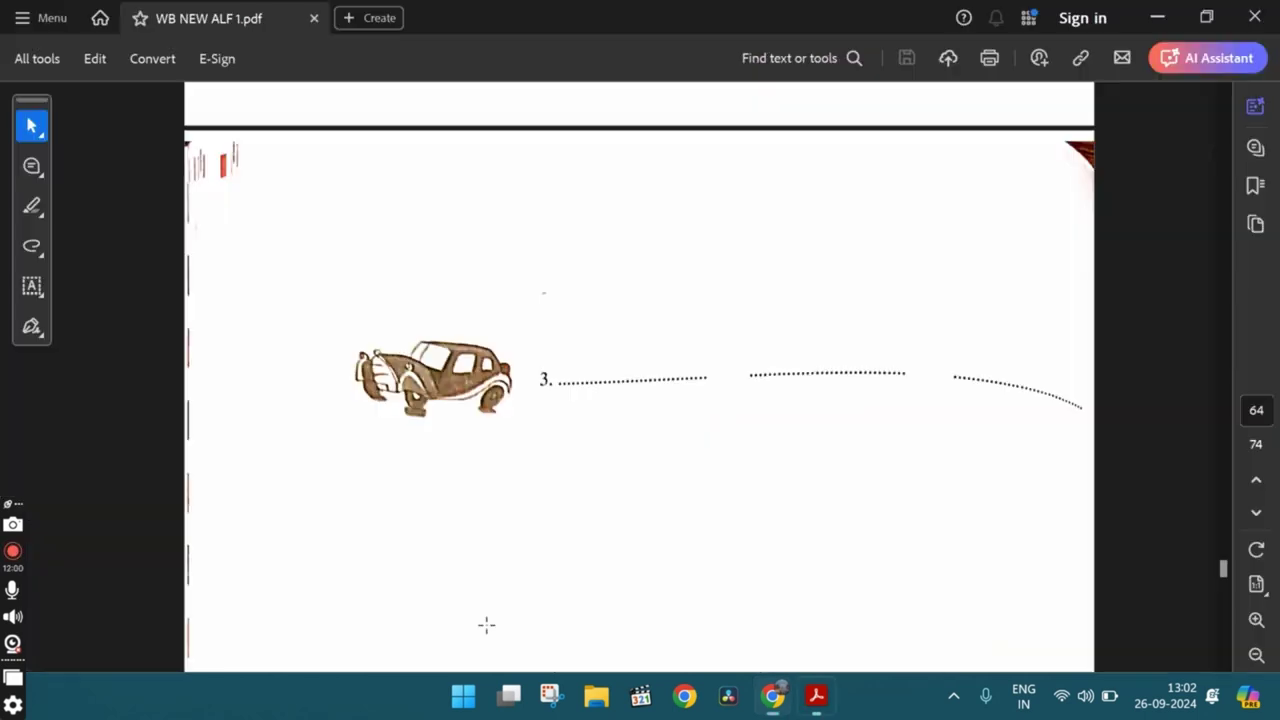
pyautogui.scroll(-3, 486, 625)
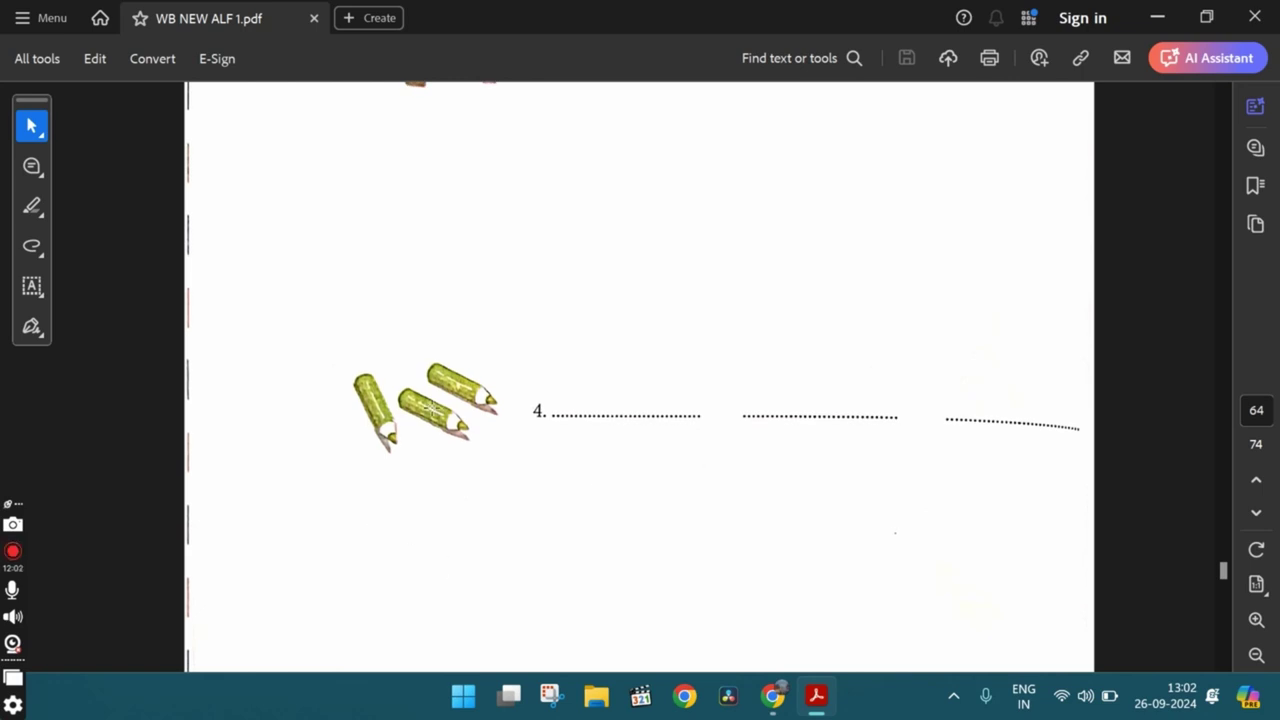
pyautogui.hotkey('alt', 'Tab')
pyautogui.scroll(-1, 463, 471)
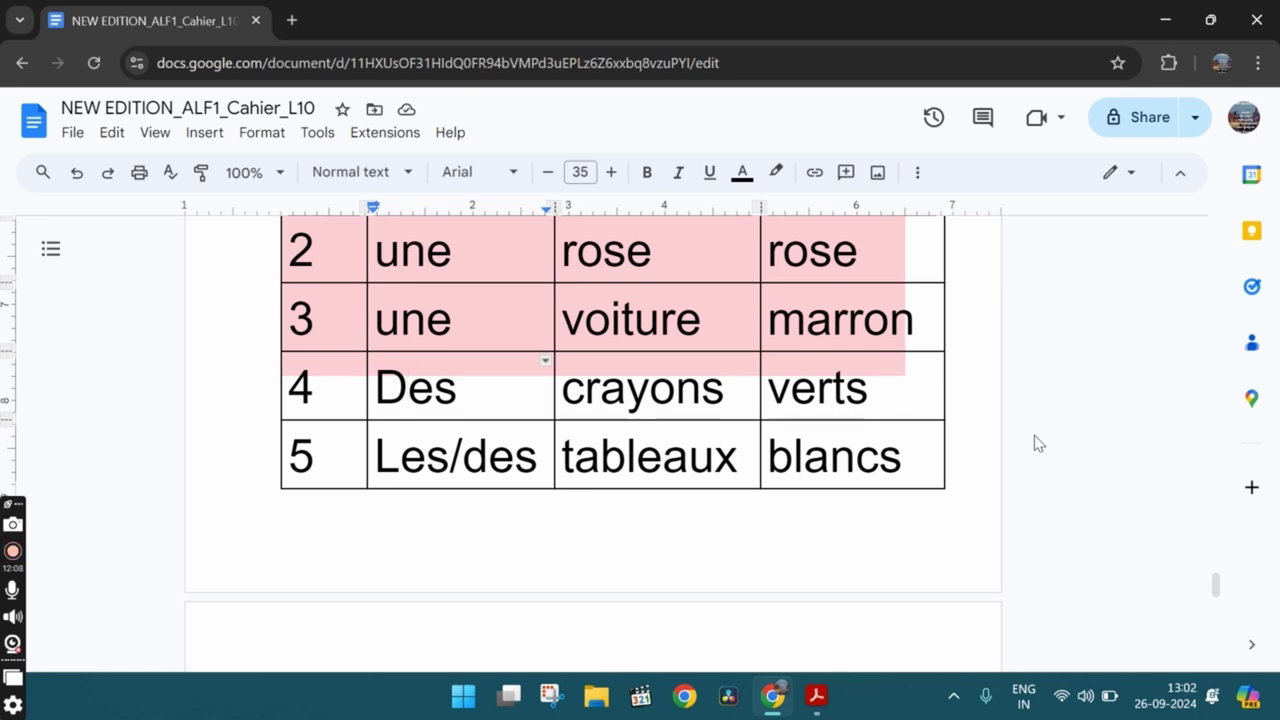
# - Check item 5 in the workbook and change row 5's article from Les/des to Des
pyautogui.hotkey('alt', 'Tab')
pyautogui.scroll(-3, 1033, 433)
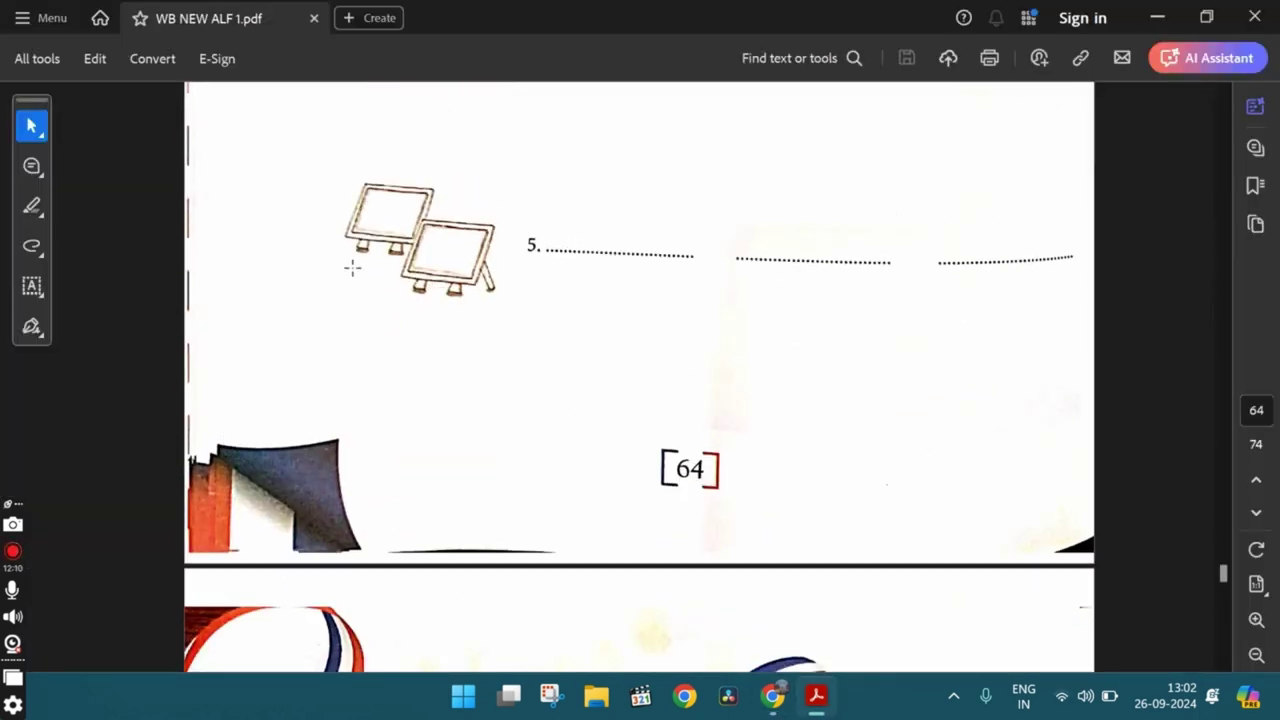
pyautogui.hotkey('alt', 'Tab')
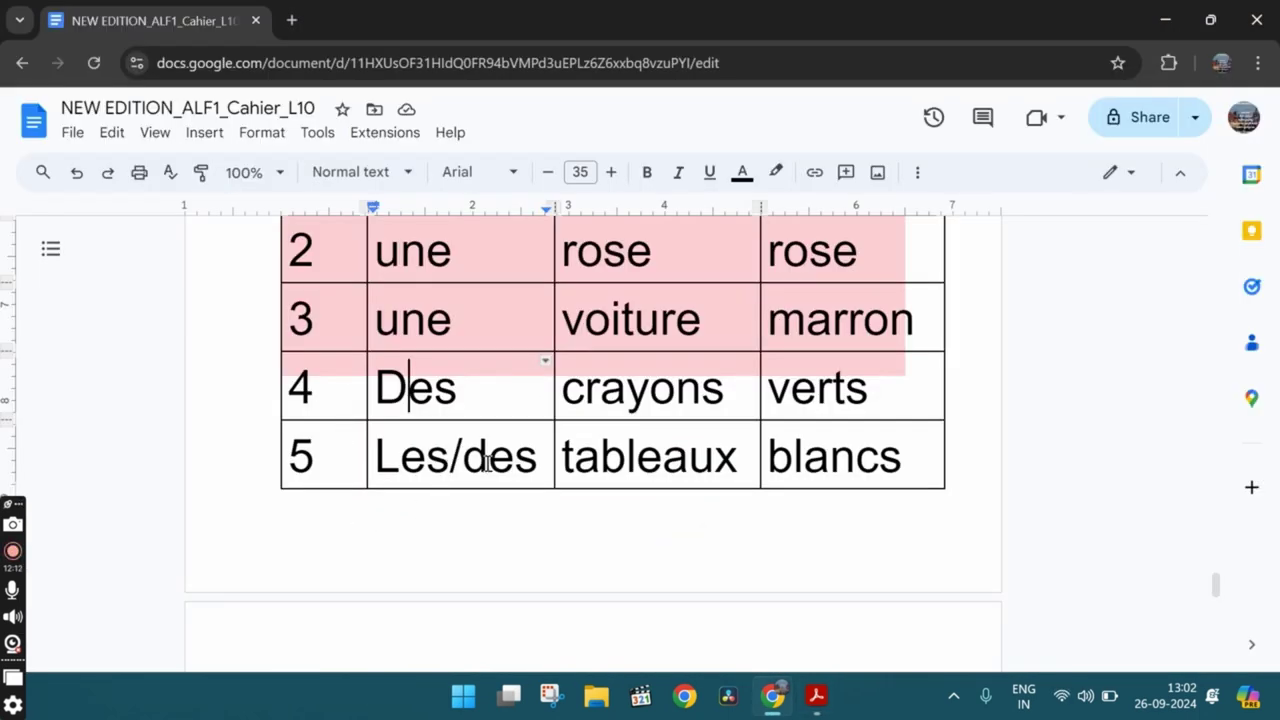
pyautogui.press('BackSpace')
pyautogui.press('BackSpace')
pyautogui.press('BackSpace')
pyautogui.press('BackSpace')
pyautogui.press('BackSpace')
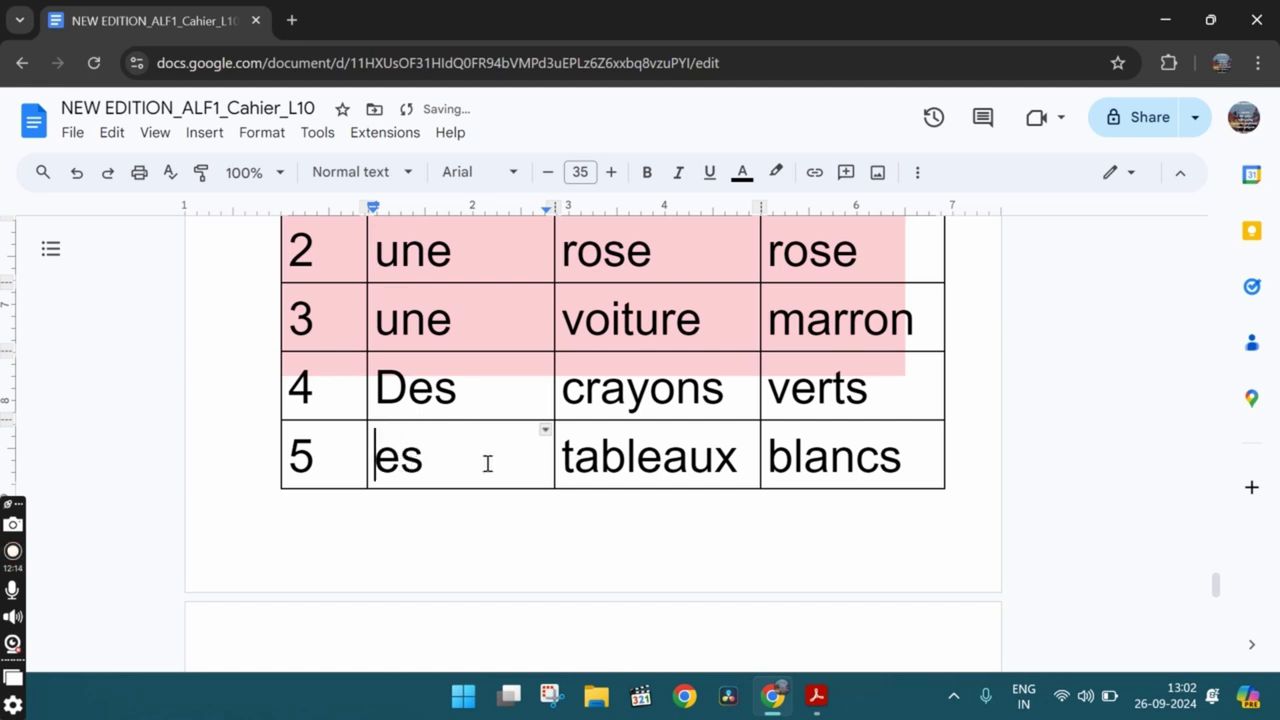
pyautogui.write('D')
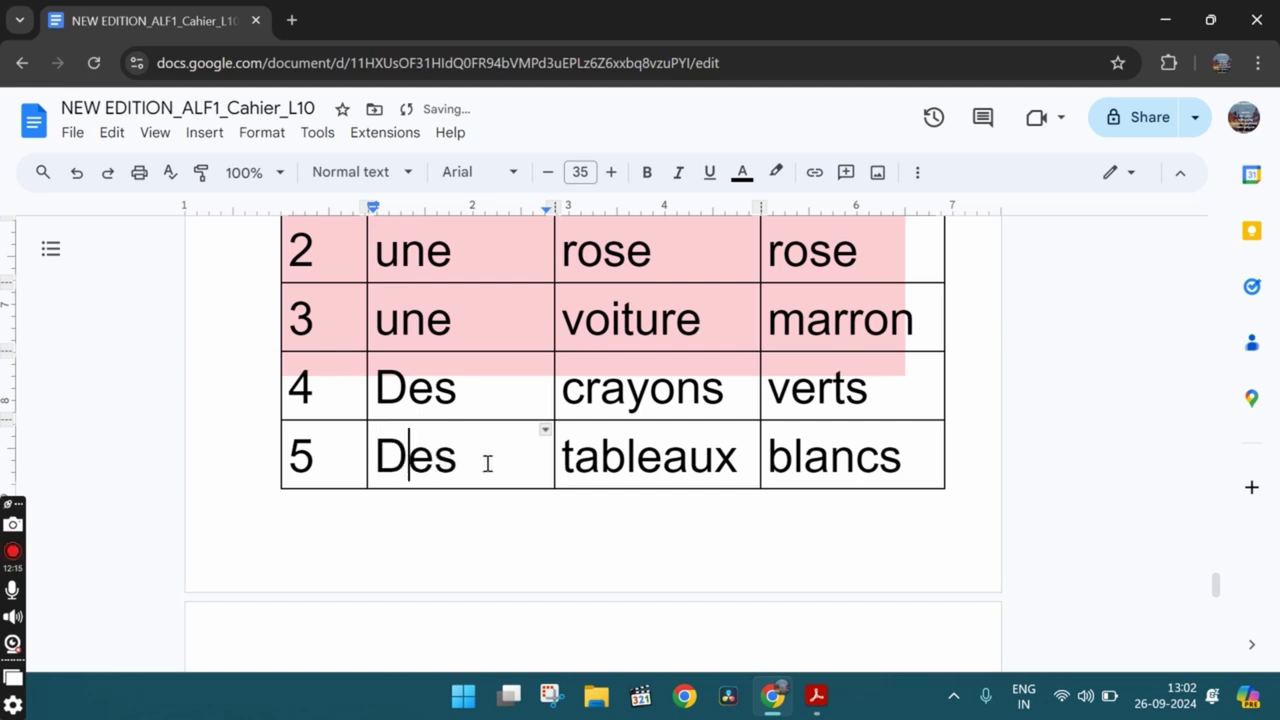
# - Select the nouns crayons and tableaux and the colours verts and blancs in rows 4 and 5
pyautogui.click(599, 382)
pyautogui.moveTo(599, 382); pyautogui.dragTo(715, 390)
pyautogui.moveTo(575, 455); pyautogui.dragTo(735, 465)
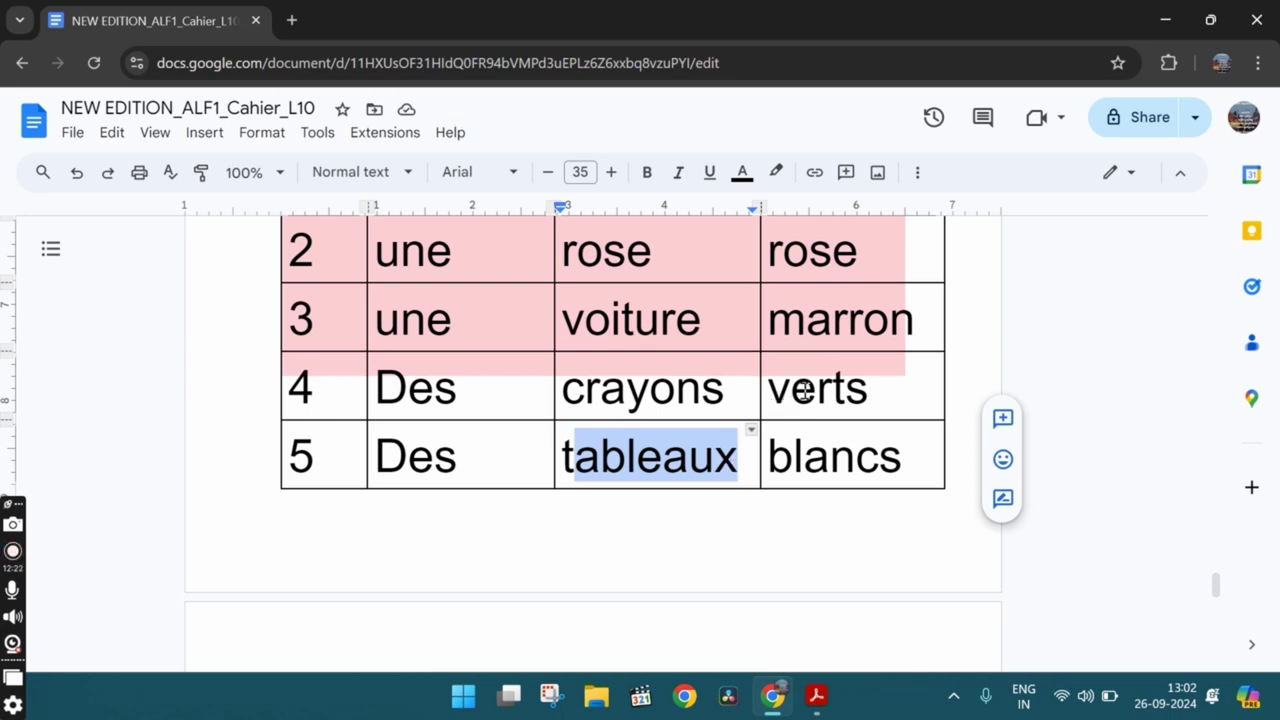
pyautogui.moveTo(790, 390); pyautogui.dragTo(900, 386)
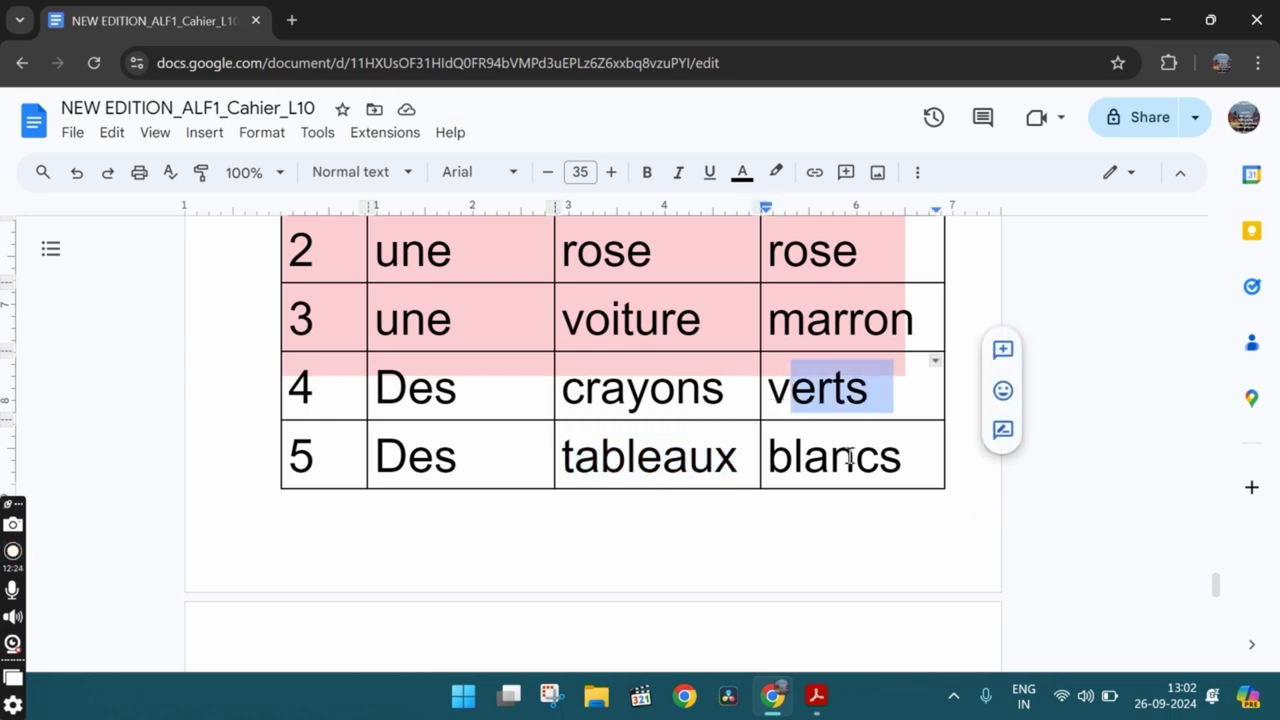
pyautogui.moveTo(849, 457); pyautogui.dragTo(962, 472)
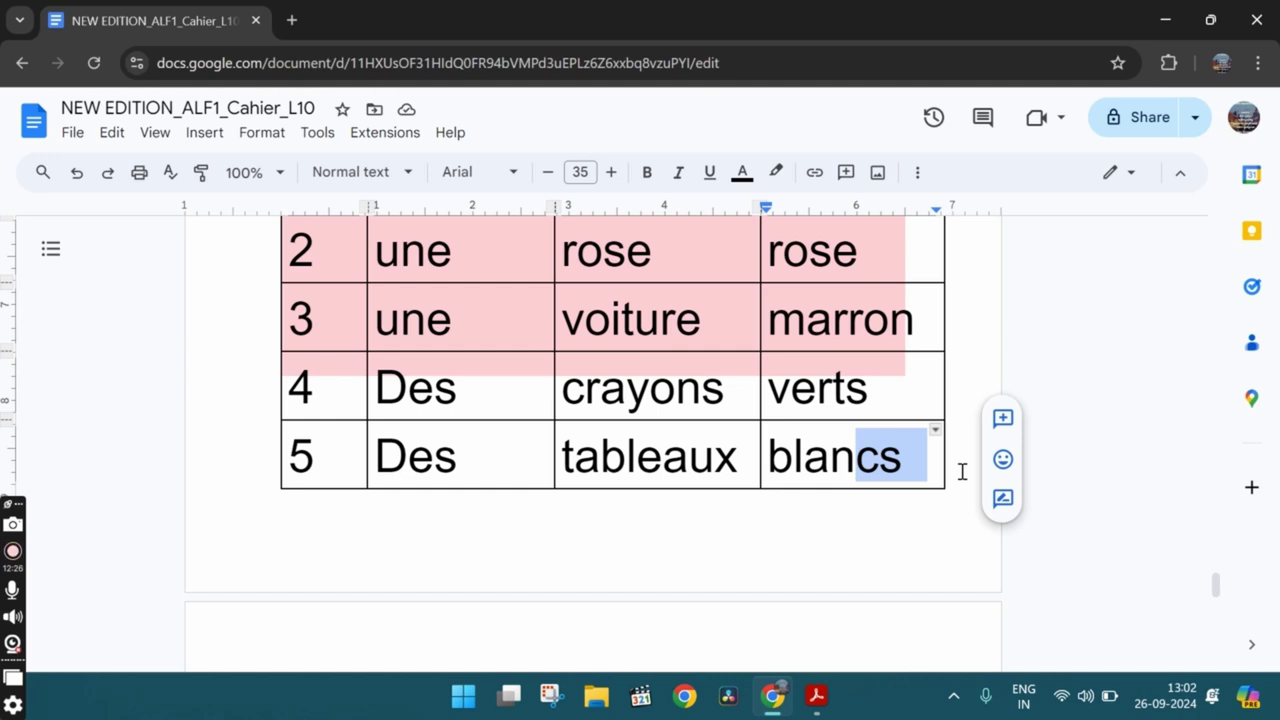